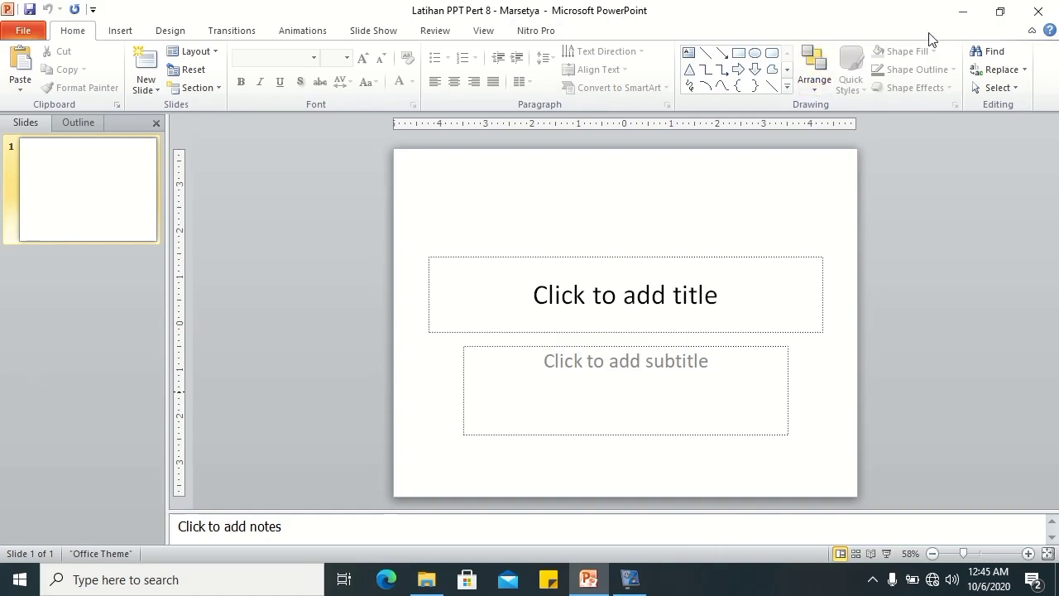
- Enter 'Media' as the title and the author's name as the subtitle
click(678, 283)
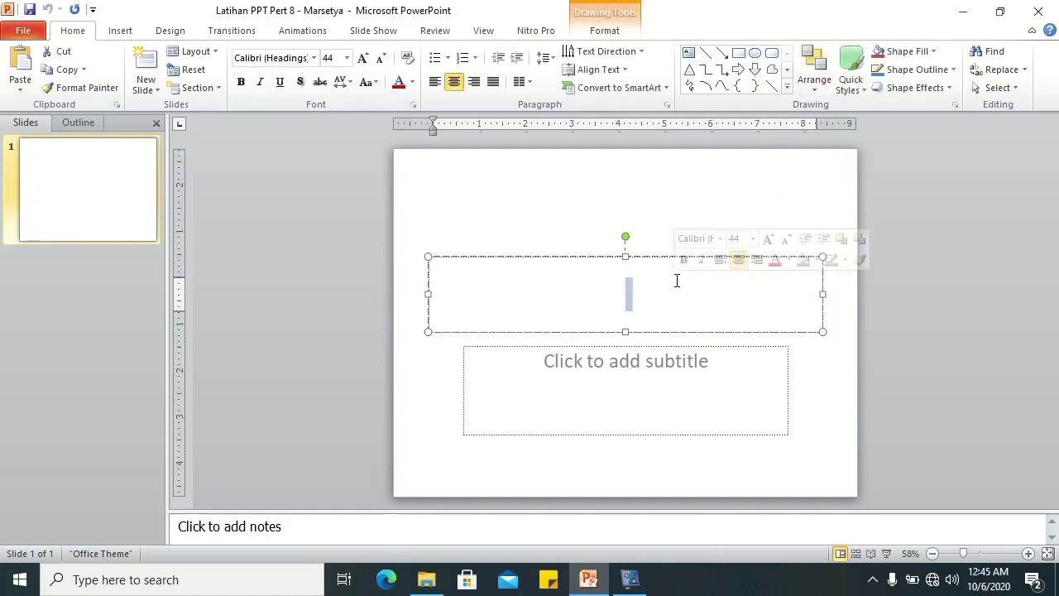
text(Me)
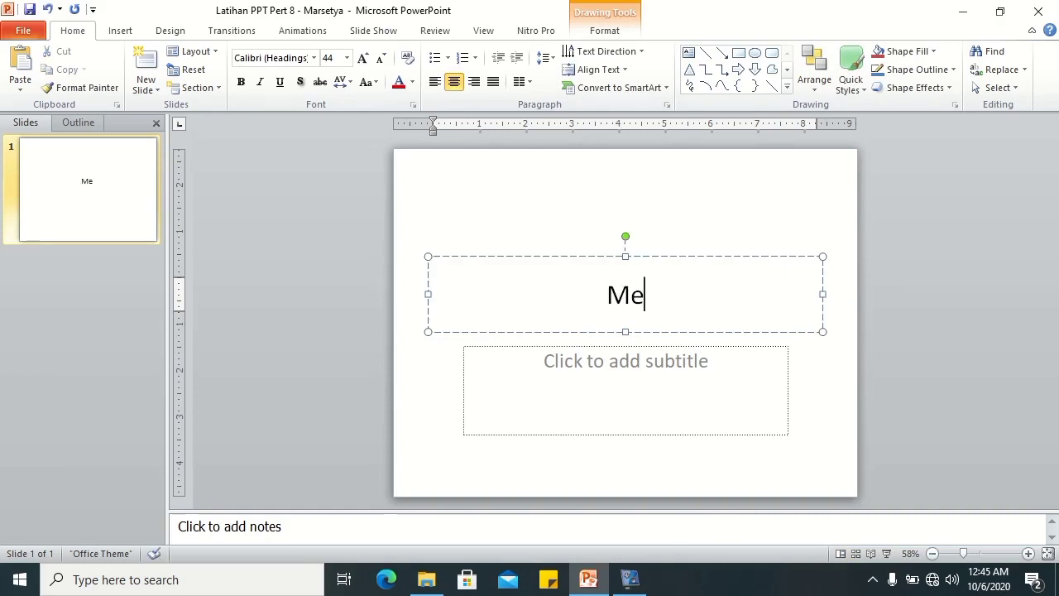
text(dia)
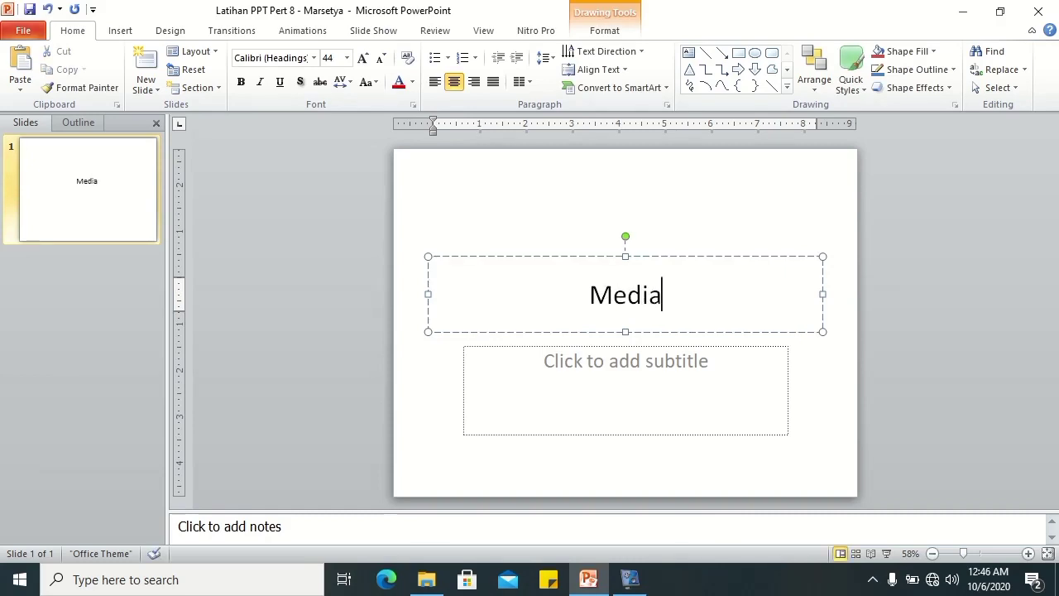
click(643, 374)
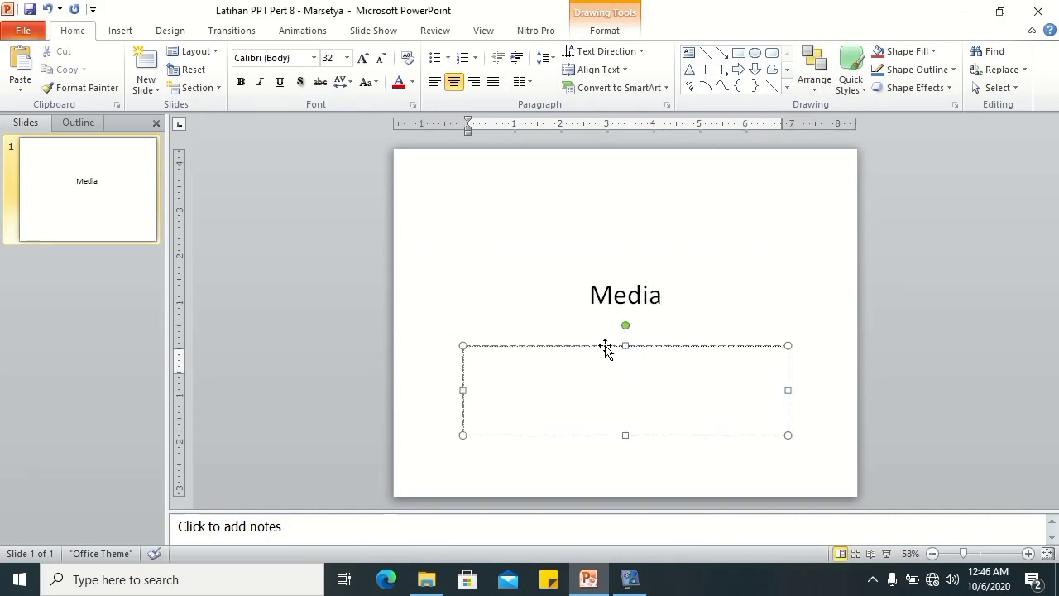
text(Marsetya)
- Format the subtitle as bold, black Times New Roman
key(ctrl+a)
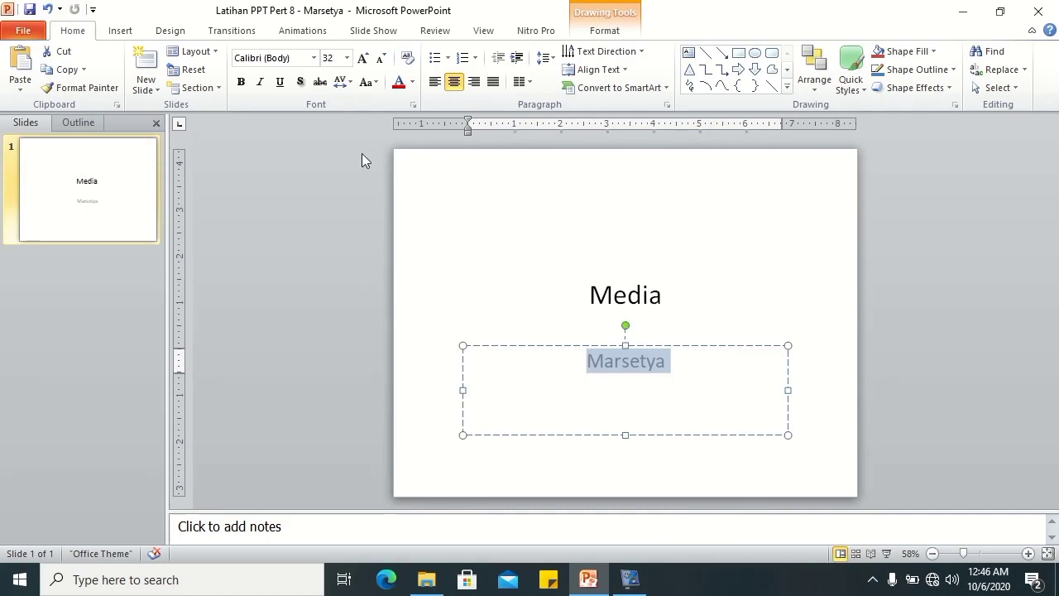
click(412, 83)
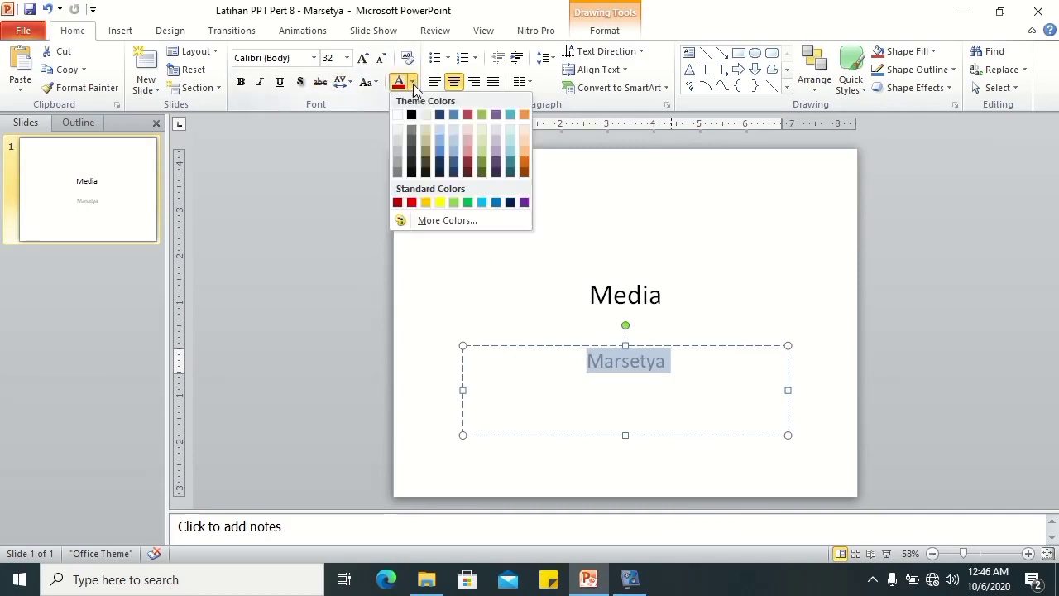
click(411, 114)
click(295, 58)
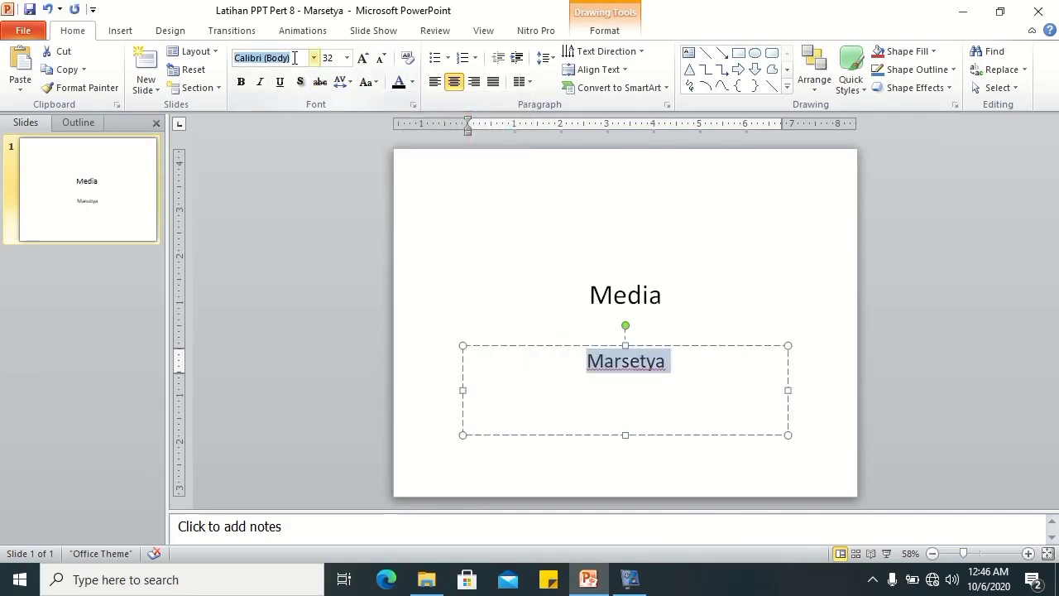
text(Times New Roman)
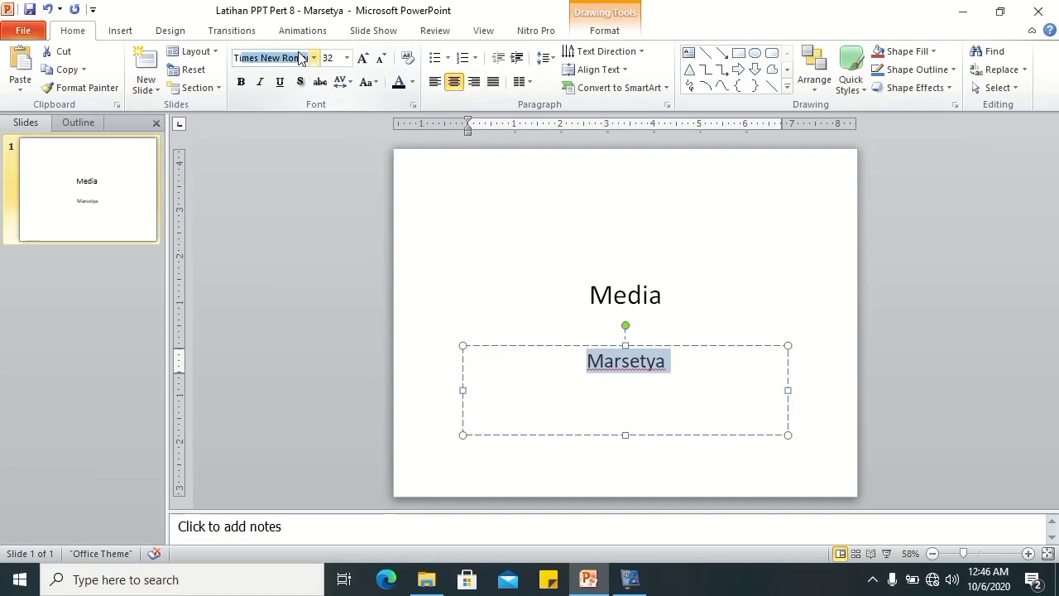
key(Return)
key(ctrl+b)
- Make the 'Media' title bold
click(590, 308)
double_click(594, 298)
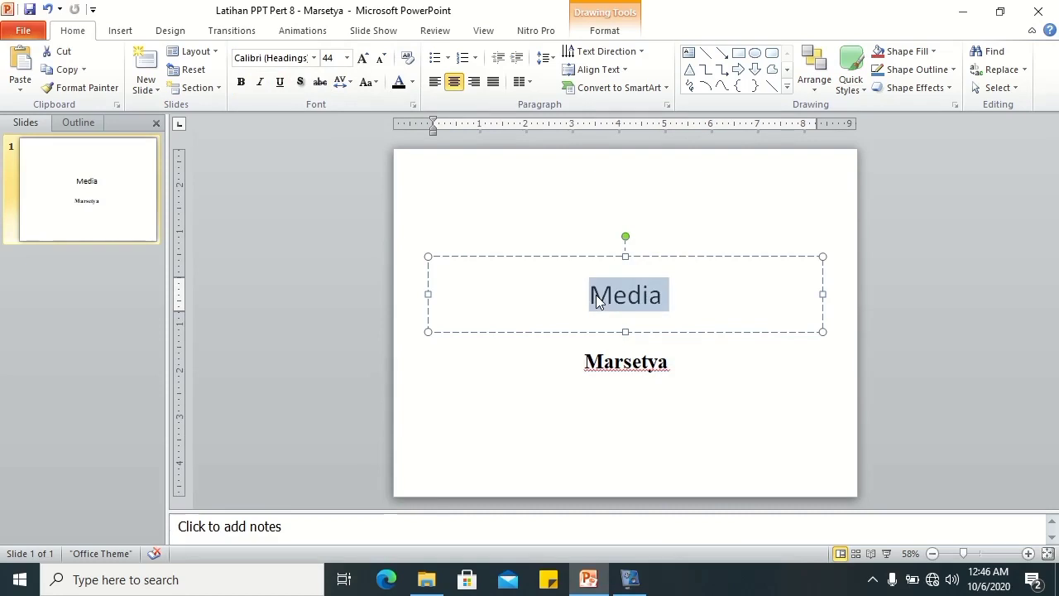
key(ctrl+b)
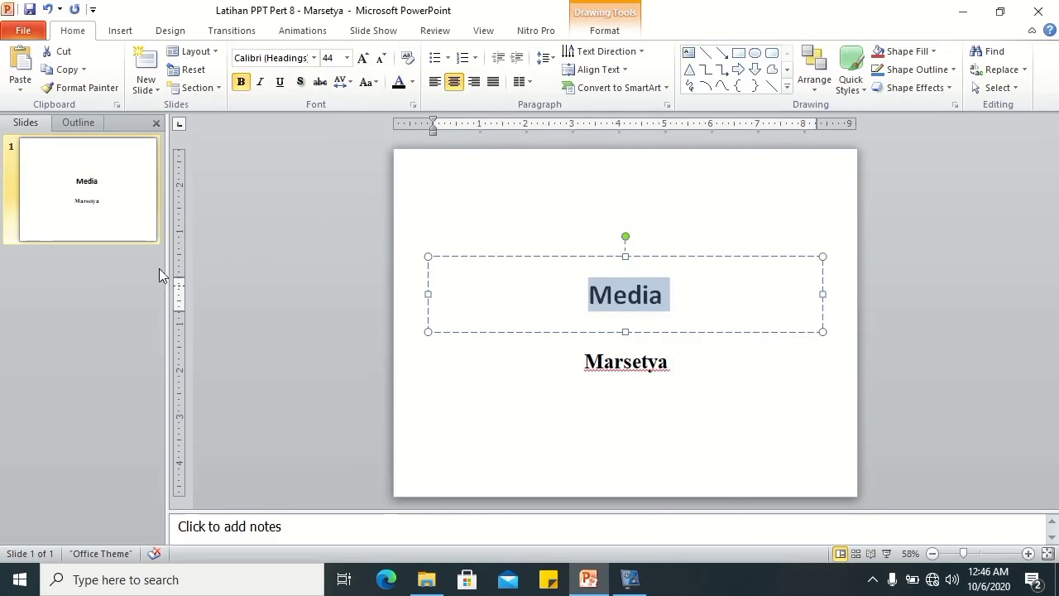
click(138, 273)
click(149, 88)
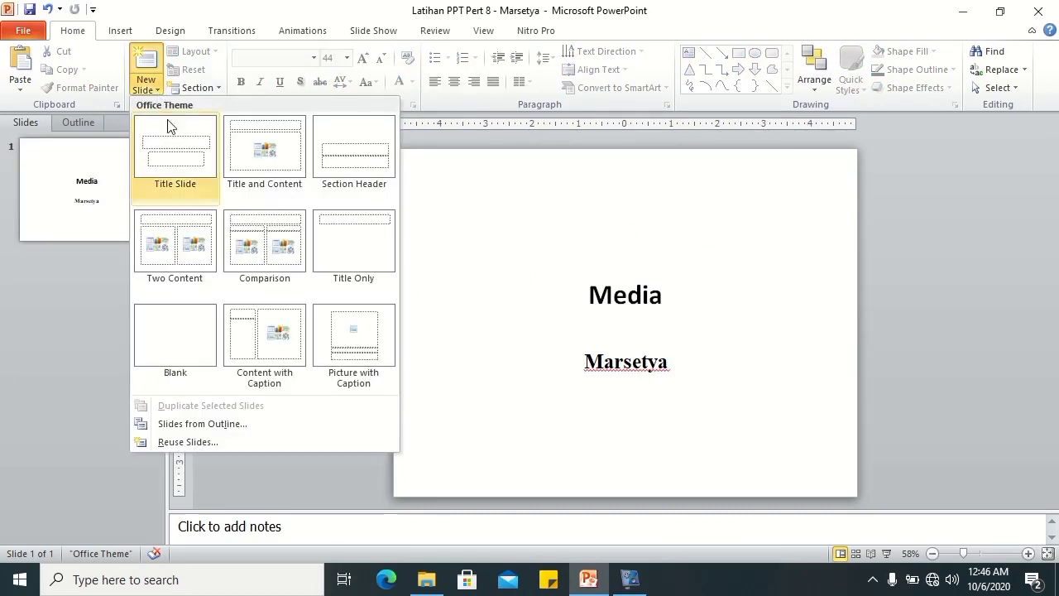
- Add a Title and Content slide and insert the IMG_20181219_170704 photo from Documents\Media
click(259, 172)
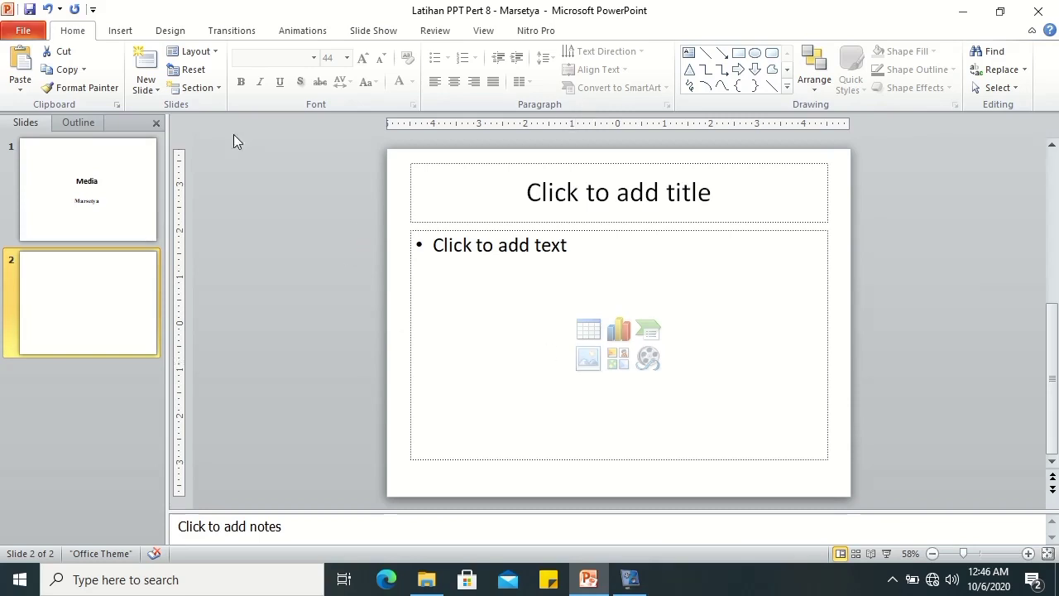
click(122, 34)
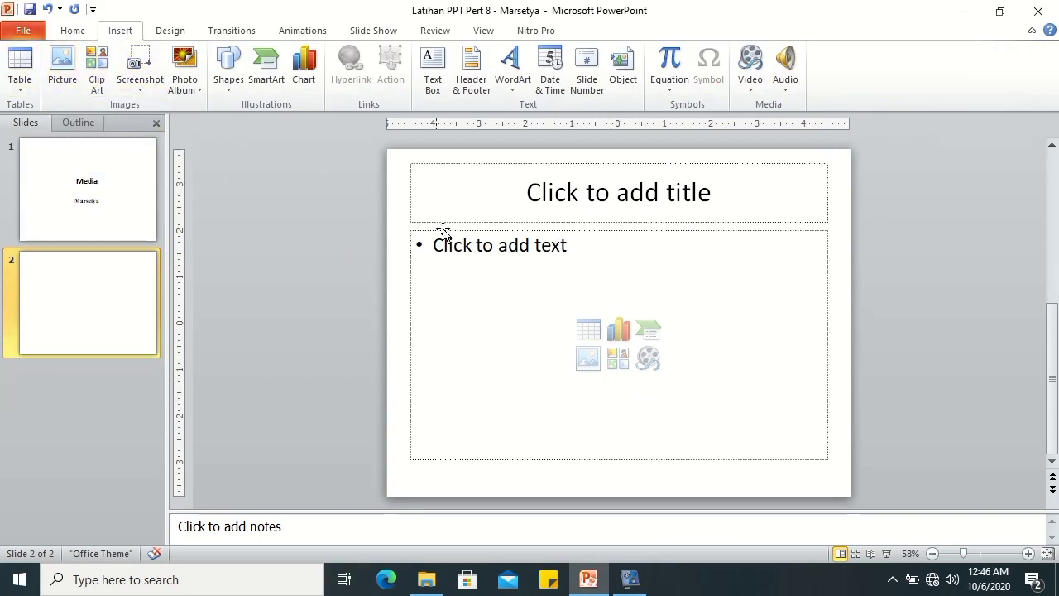
click(63, 73)
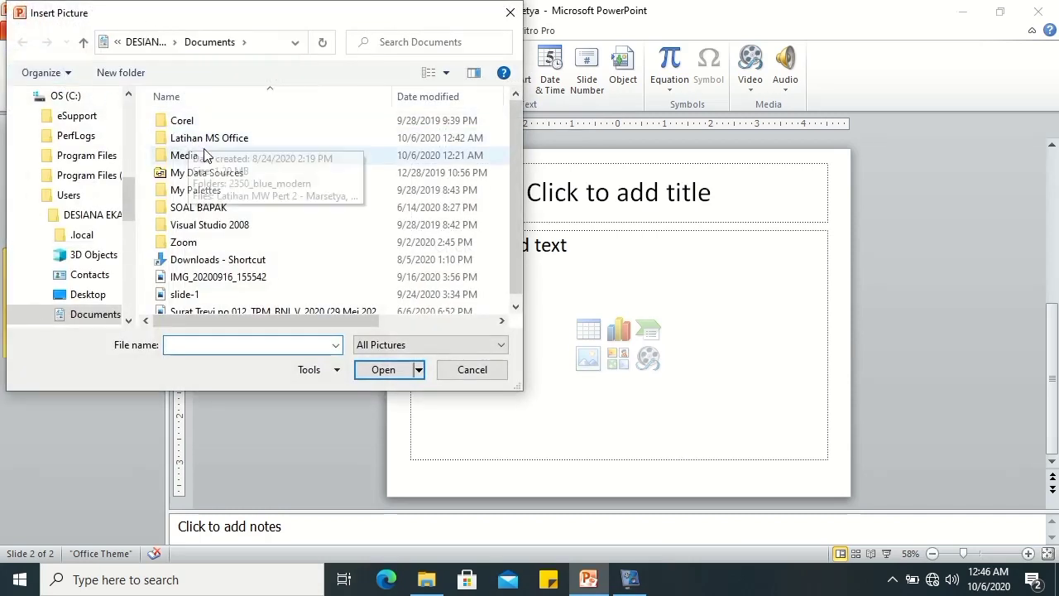
click(188, 157)
double_click(189, 157)
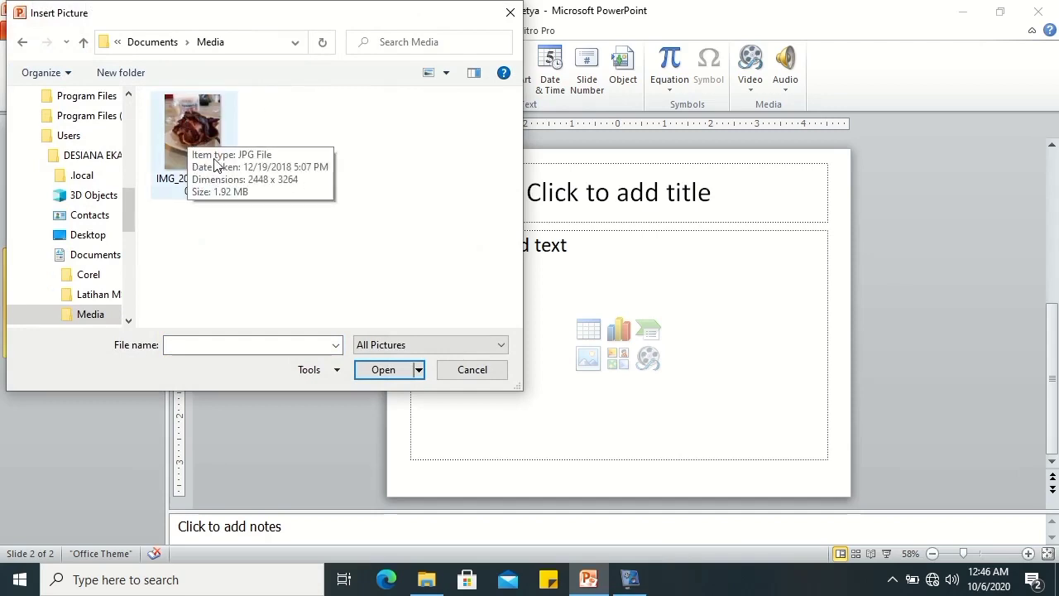
click(182, 154)
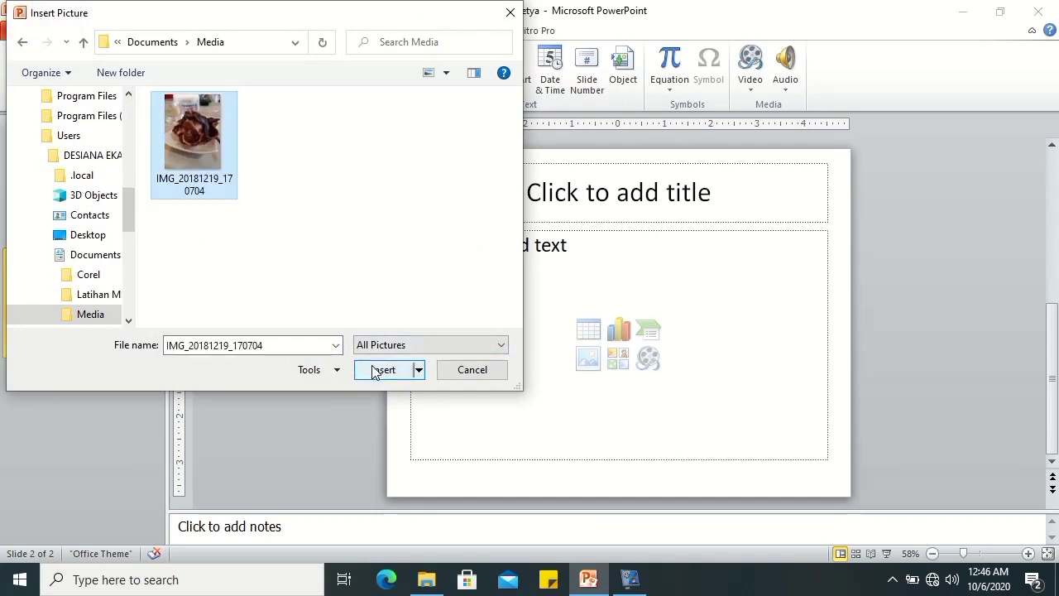
click(376, 369)
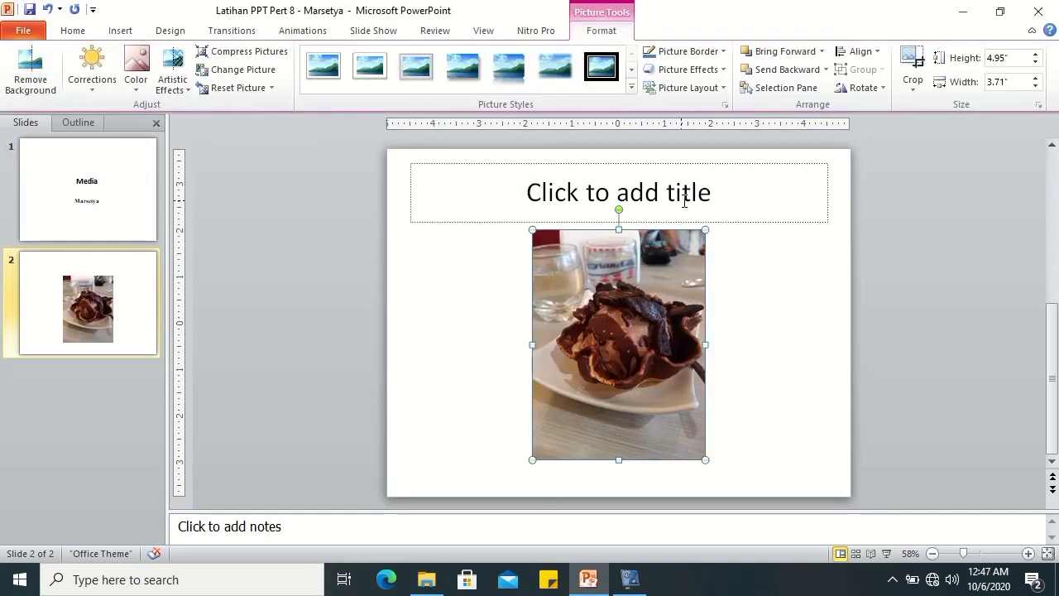
- Add a WordArt text box reading 'Contoh Picture'
click(609, 194)
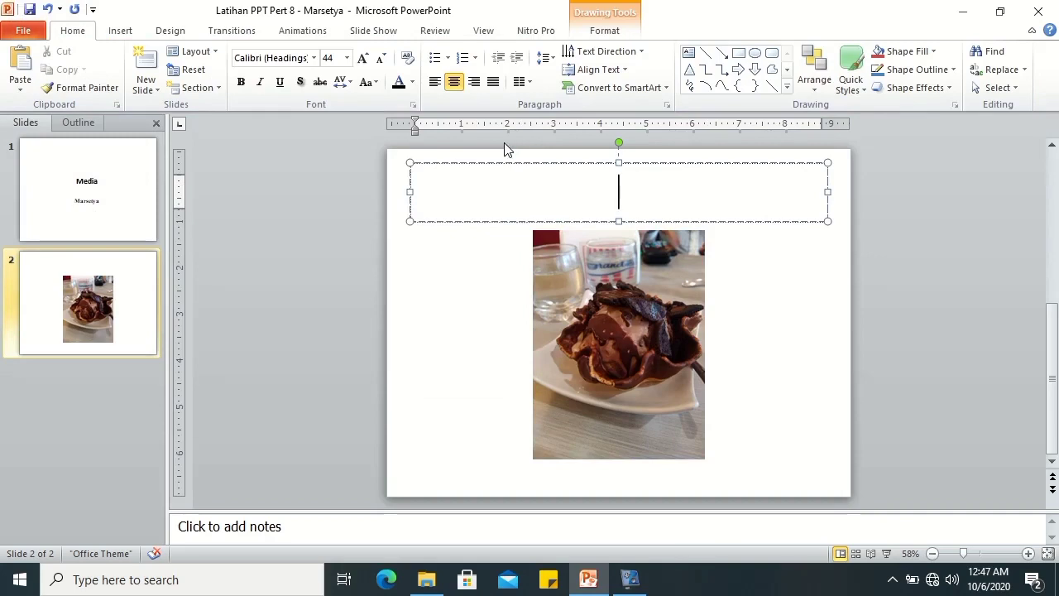
click(529, 163)
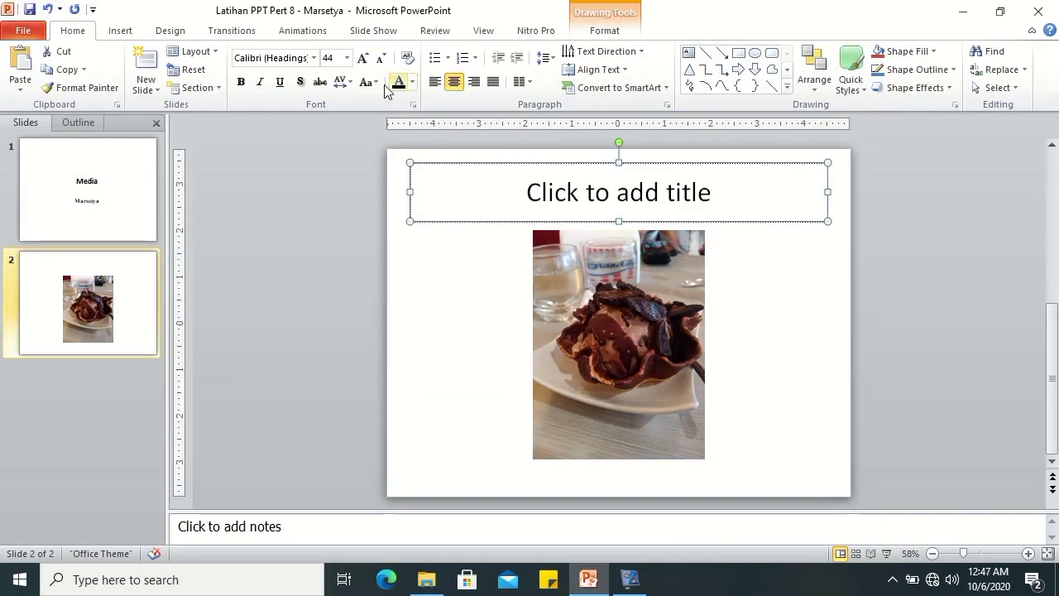
click(120, 31)
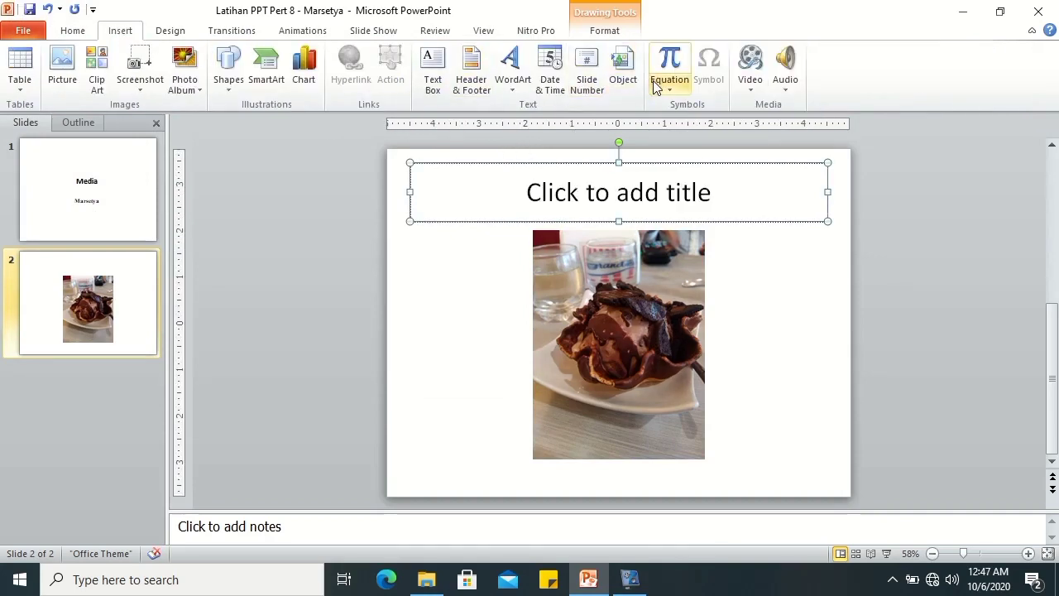
click(521, 93)
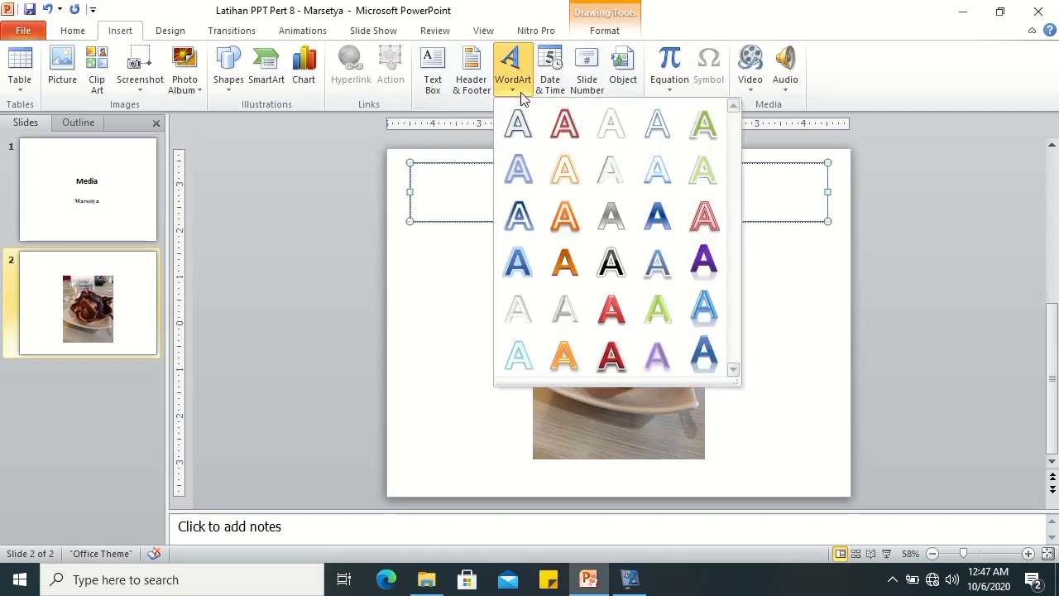
click(518, 217)
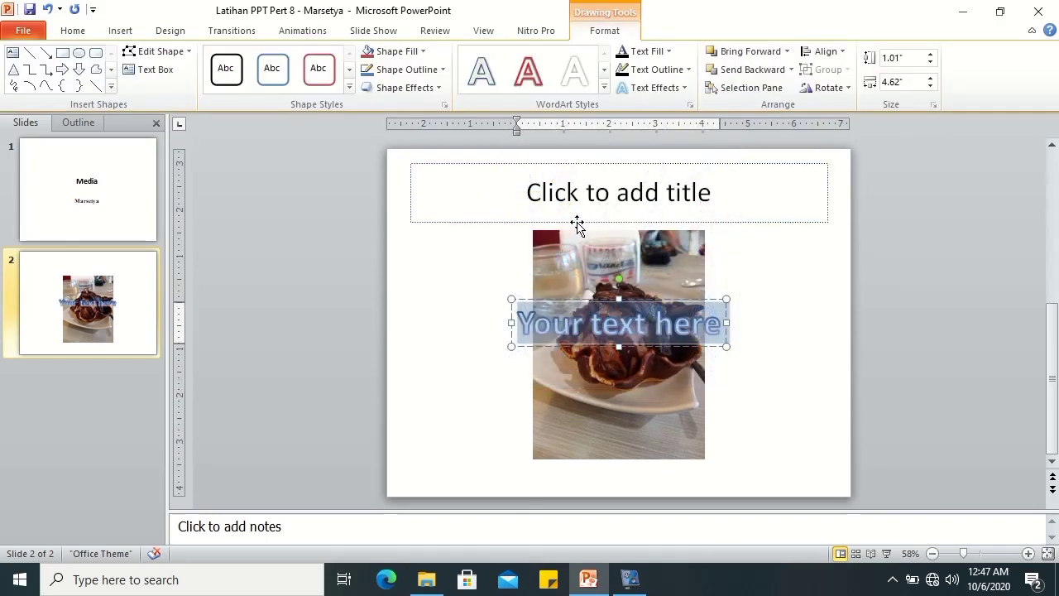
text(Contoh)
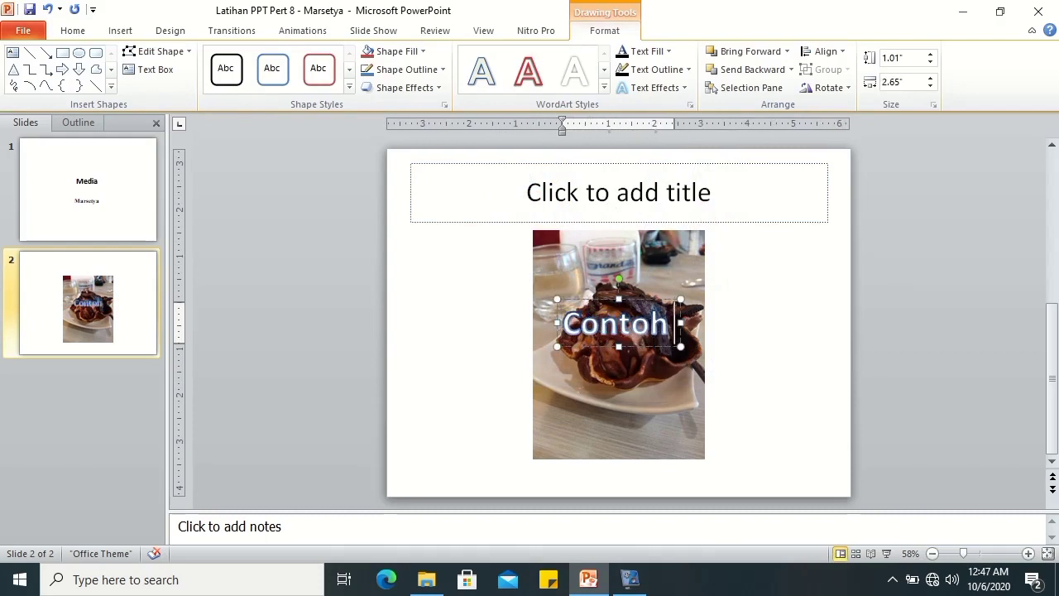
text( Picture)
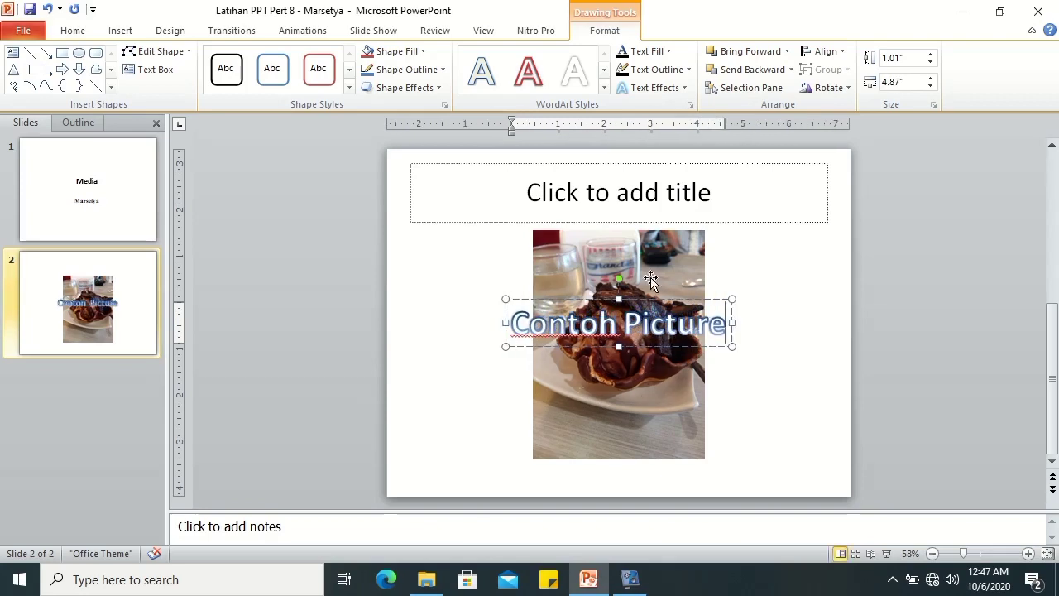
click(698, 294)
click(697, 294)
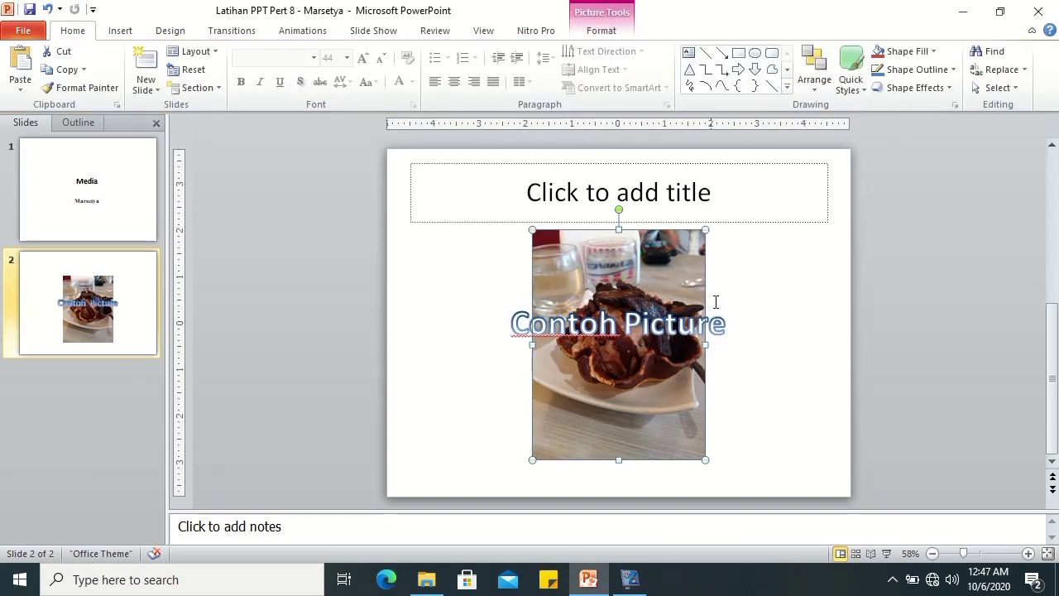
- Delete the empty title placeholder and move the WordArt to the top of the slide
click(752, 217)
double_click(759, 222)
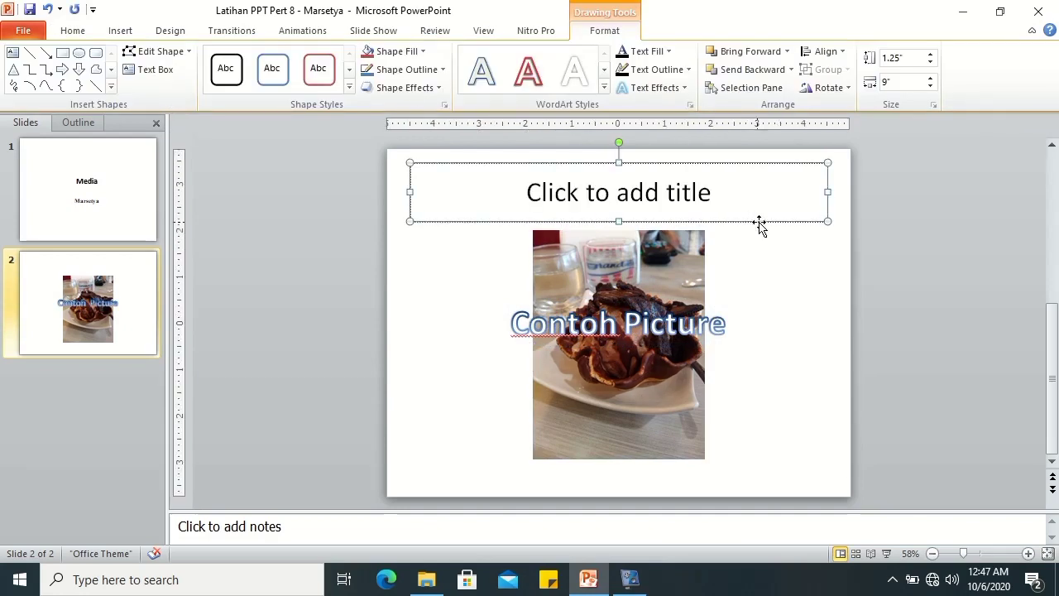
key(Delete)
click(726, 322)
drag(724, 304, 720, 168)
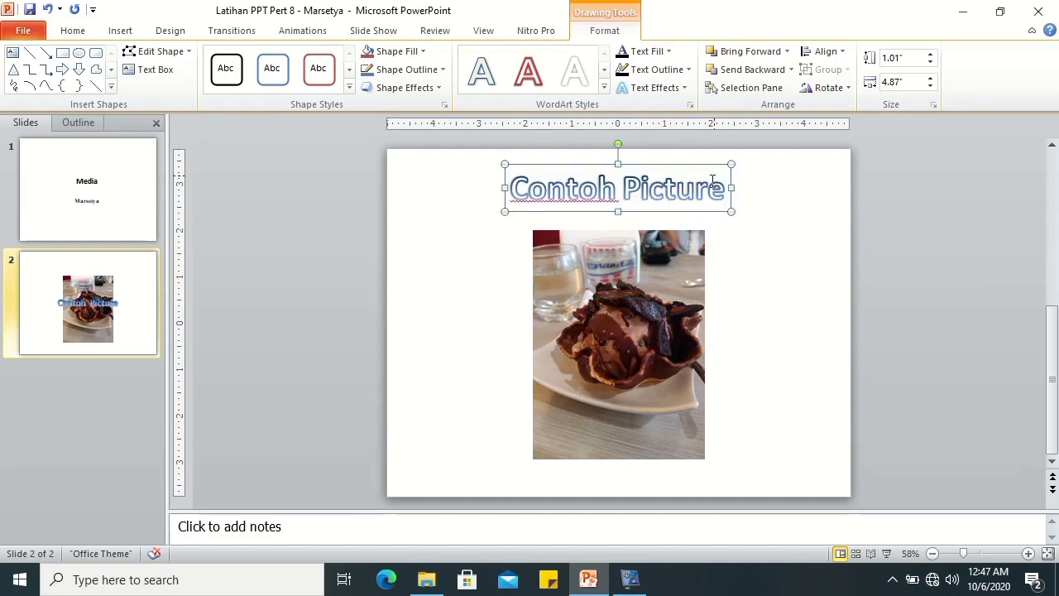
- Apply a shadow and a bevel text effect to the 'Contoh Picture' WordArt
click(667, 88)
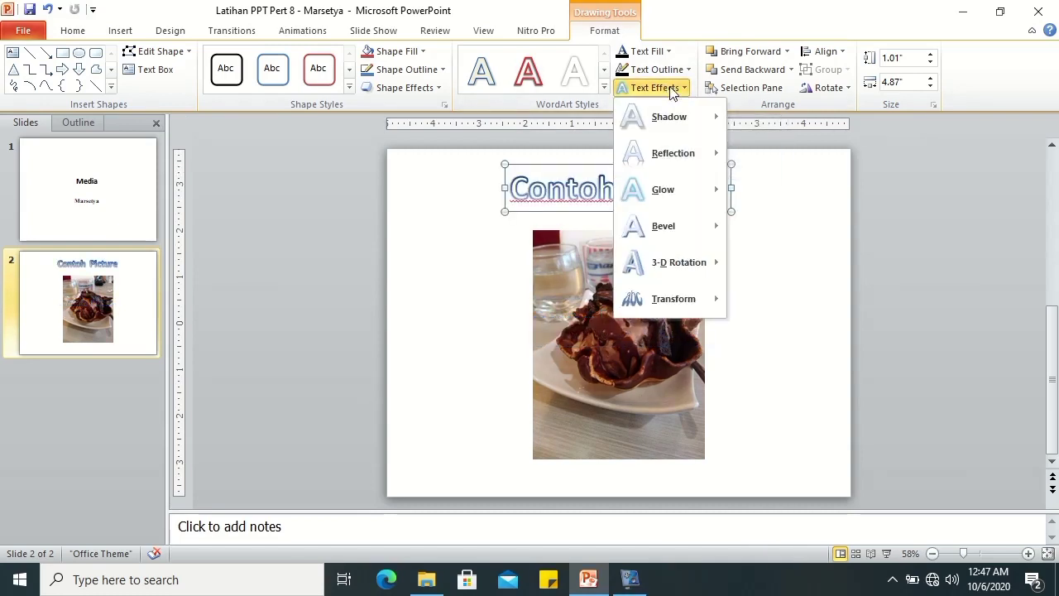
mouse_move(673, 117)
click(749, 201)
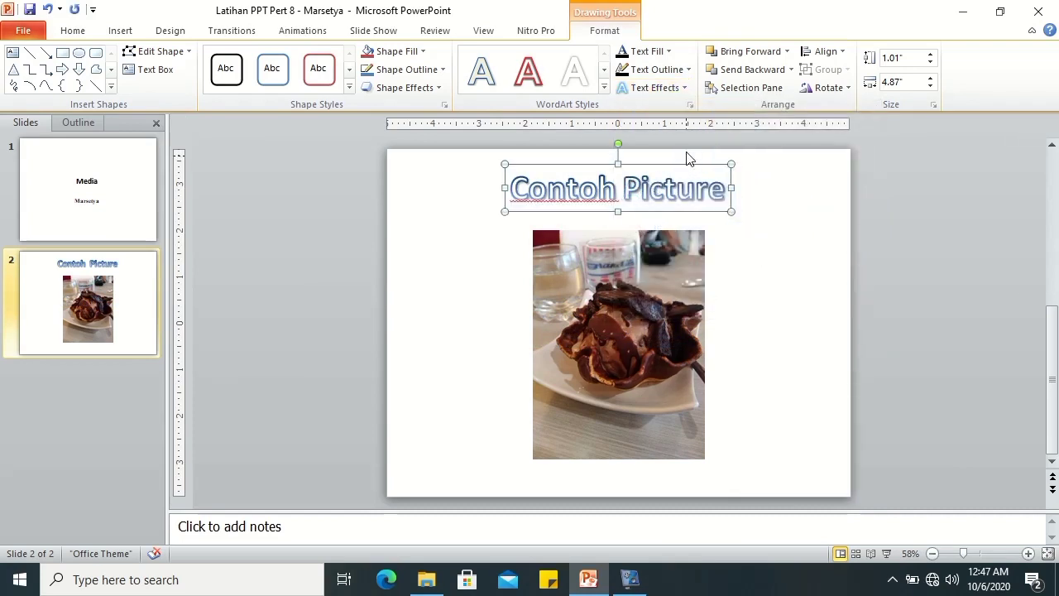
click(675, 89)
mouse_move(688, 159)
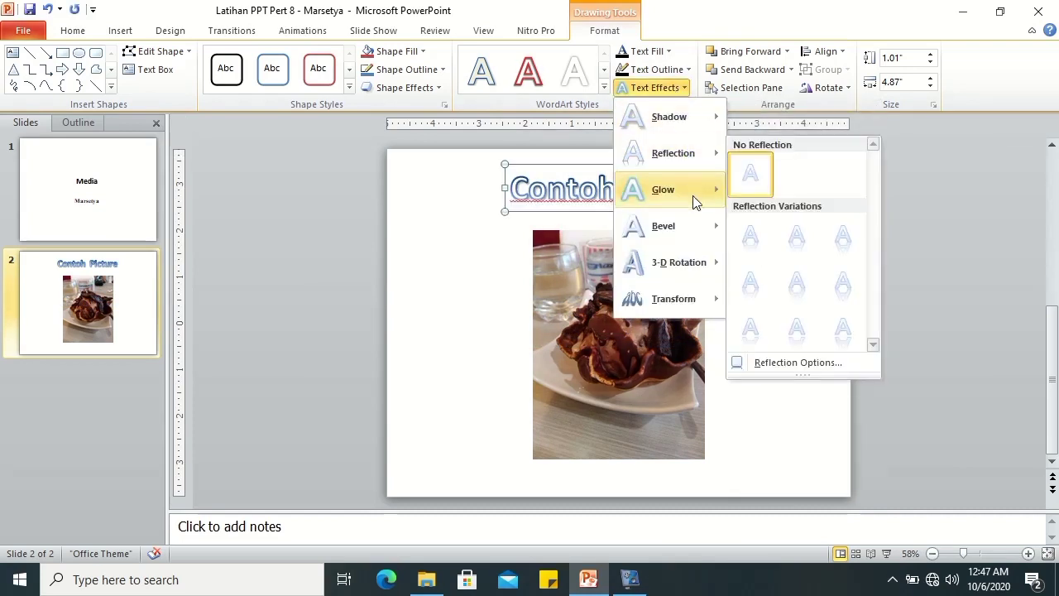
mouse_move(707, 236)
click(759, 300)
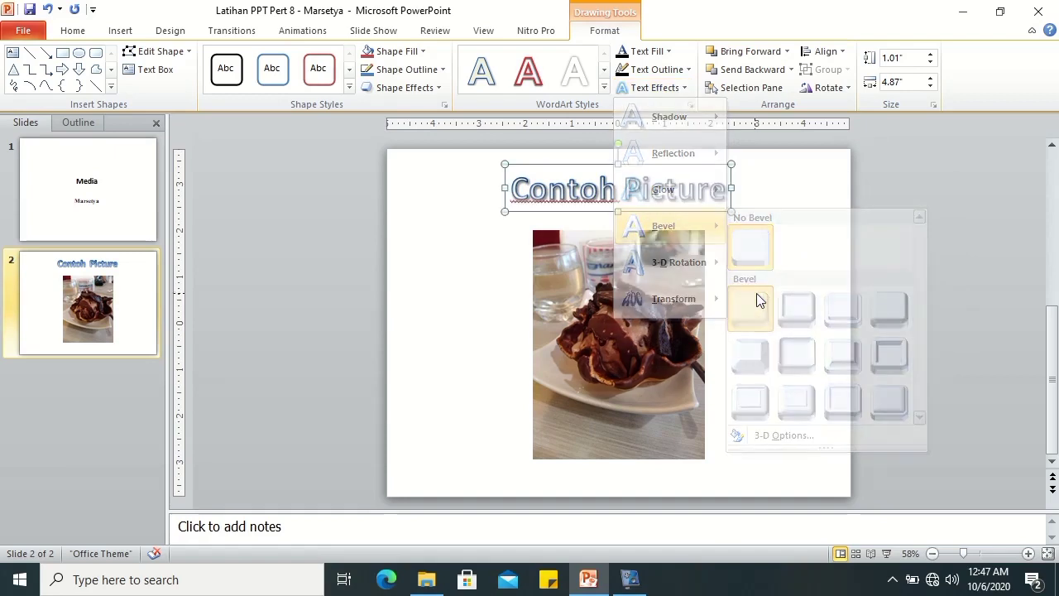
- Give the WordArt text an outline colour and a light blue fill
click(684, 70)
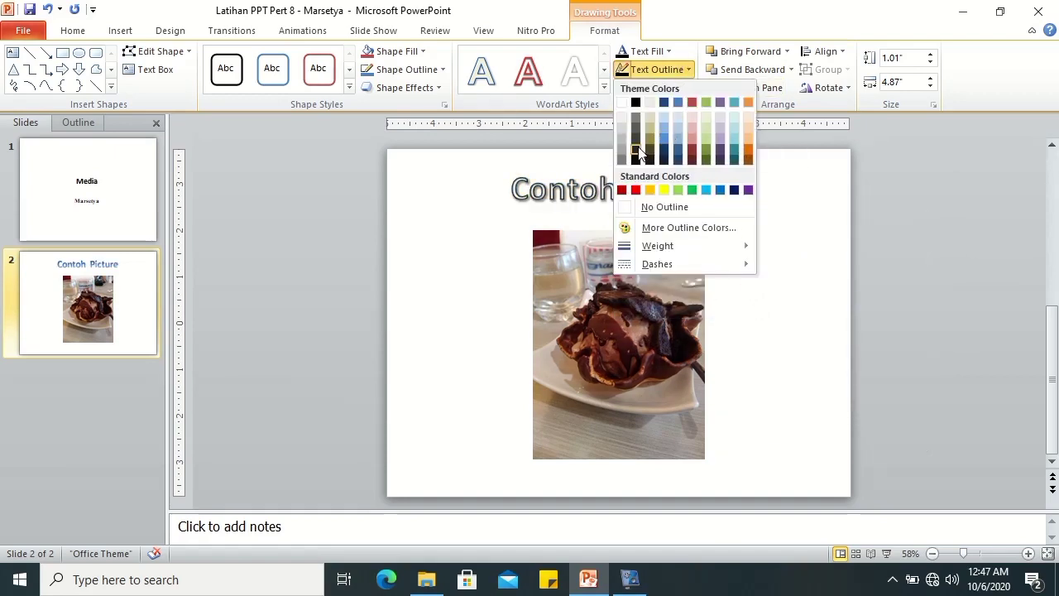
click(636, 102)
click(669, 51)
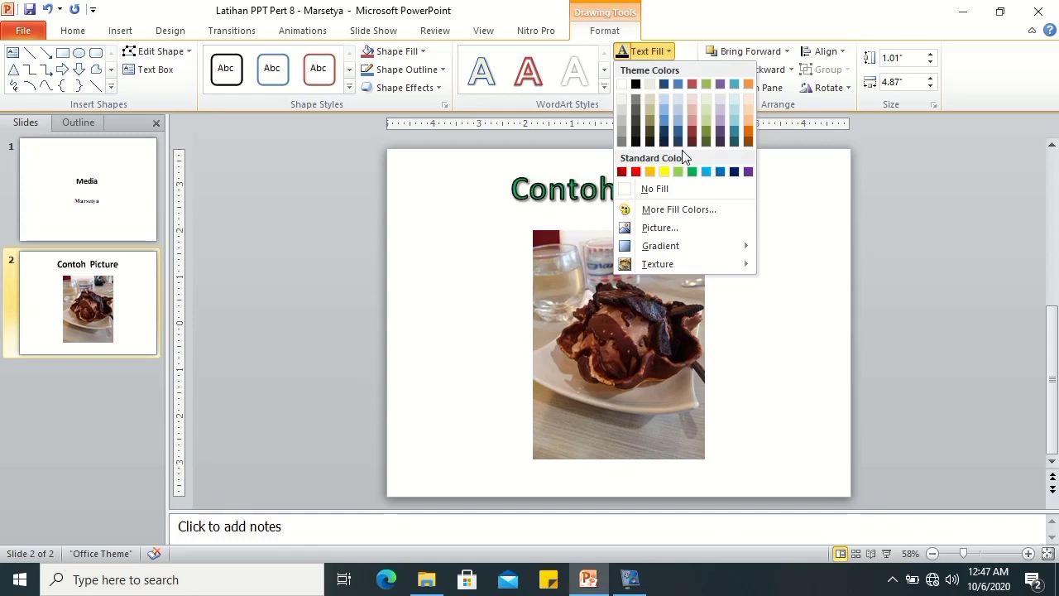
click(669, 110)
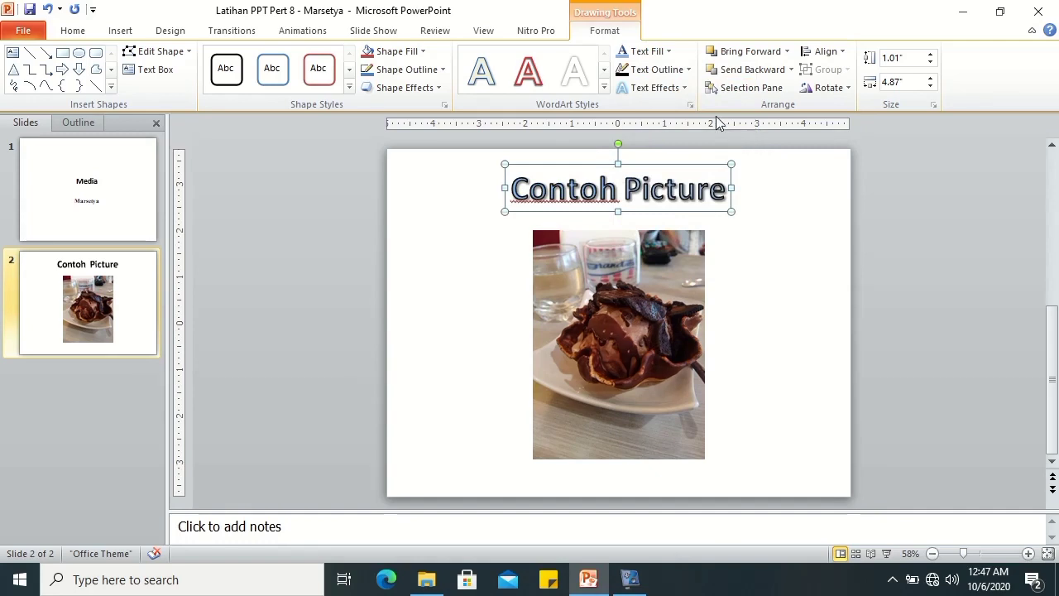
- Add a reflection text effect beneath the WordArt title
click(685, 88)
mouse_move(709, 178)
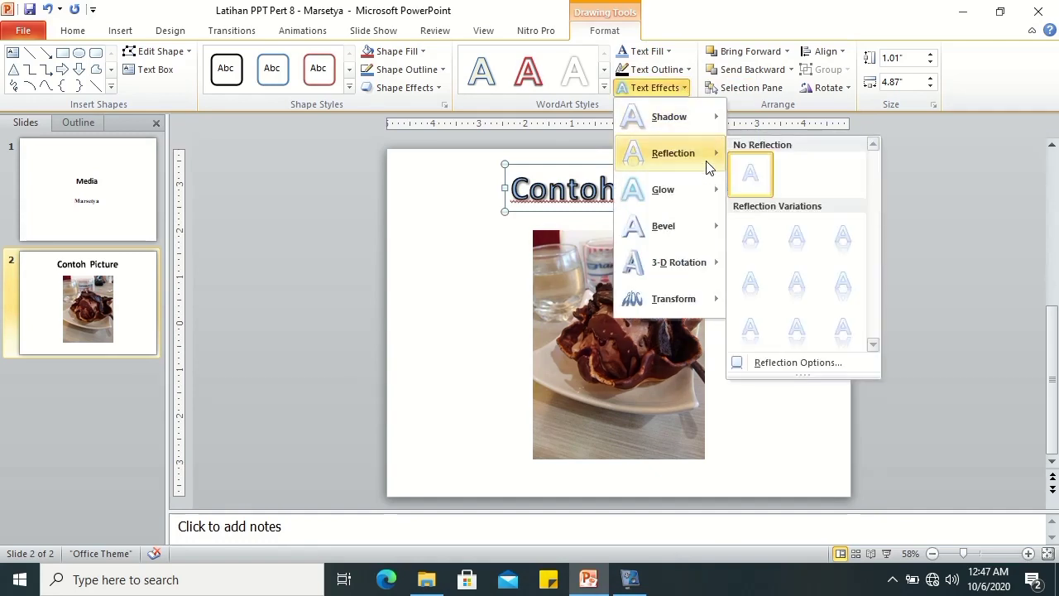
click(763, 234)
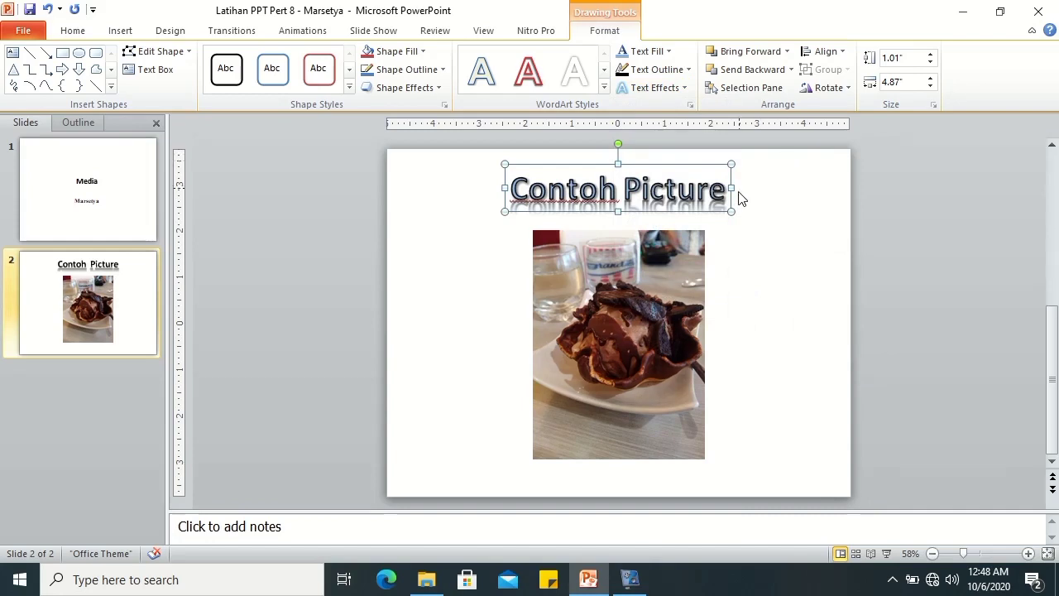
click(686, 253)
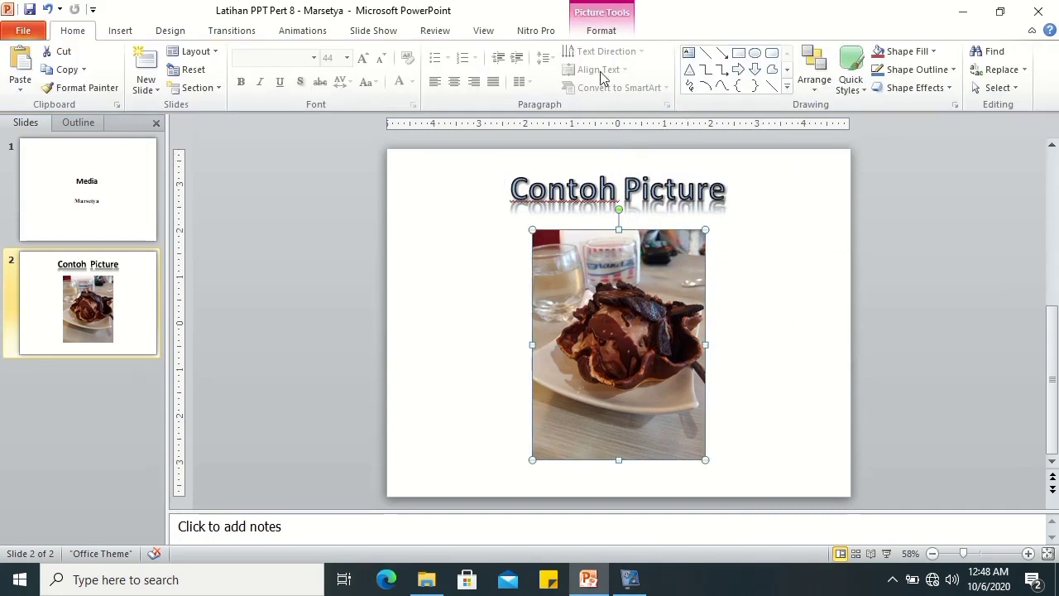
- Preview the food photo's recolour options, then keep its original colours
double_click(592, 281)
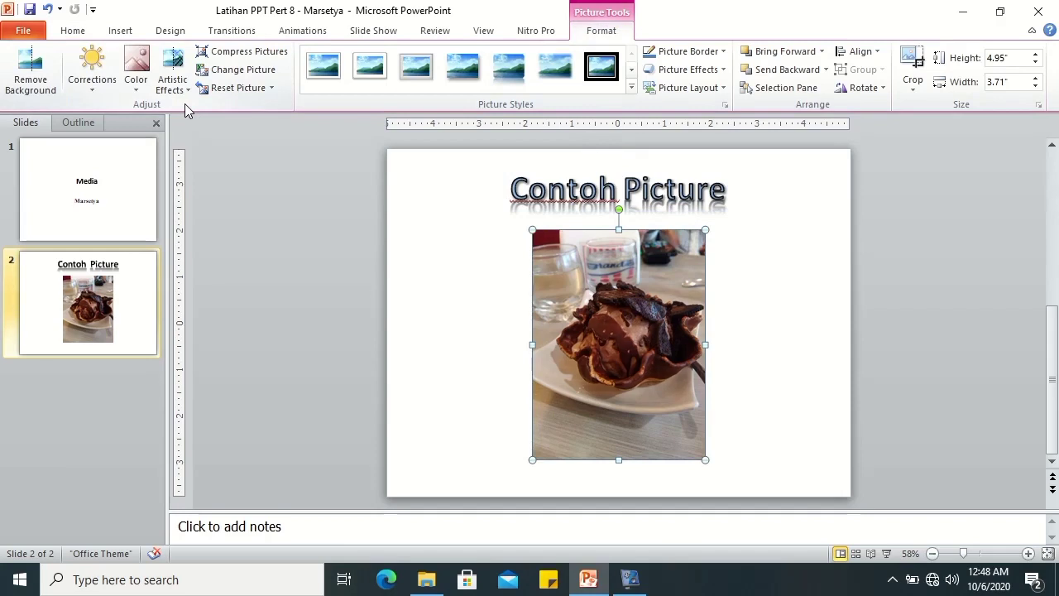
click(137, 84)
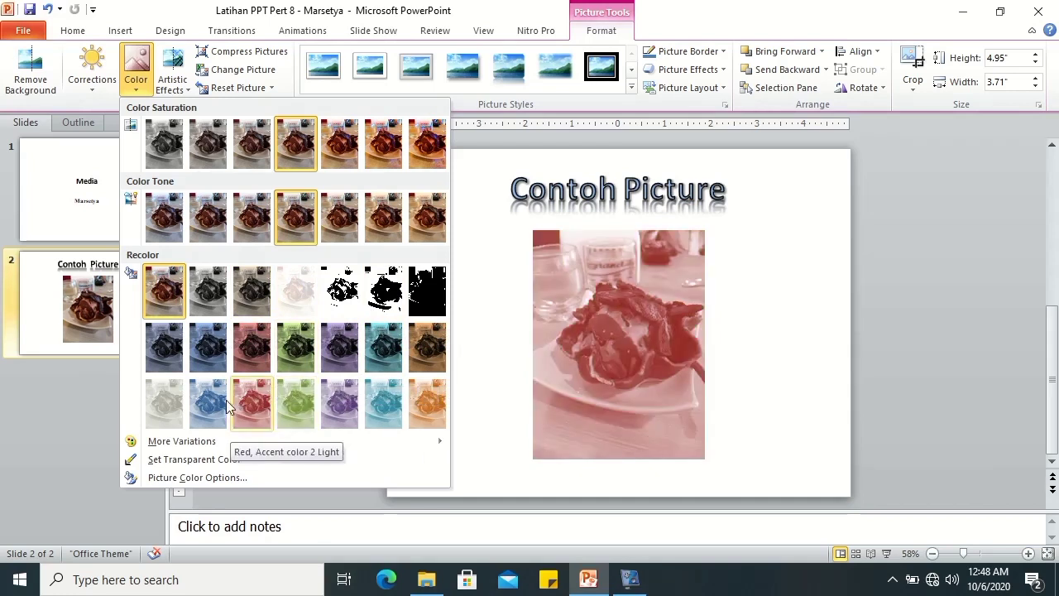
click(139, 89)
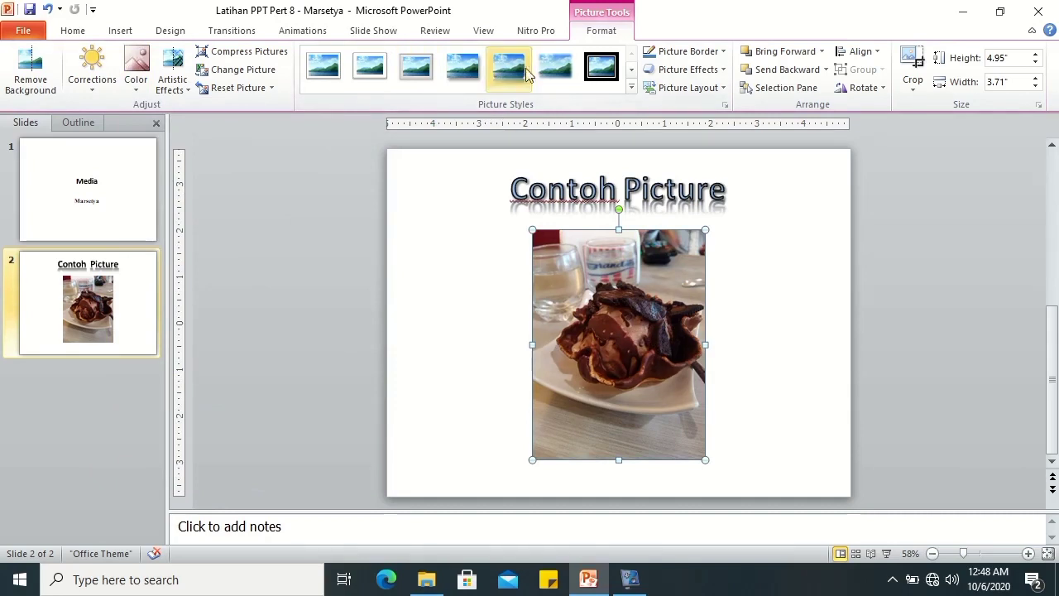
- Crop the bottom of the photo so its height becomes 4.13" instead of 4.95"
click(921, 91)
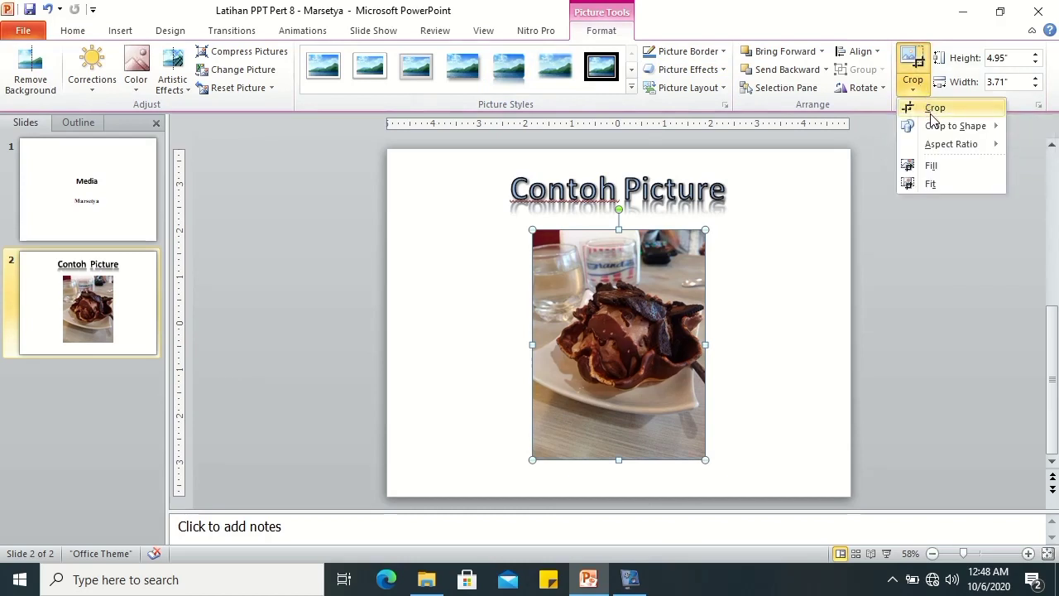
click(931, 114)
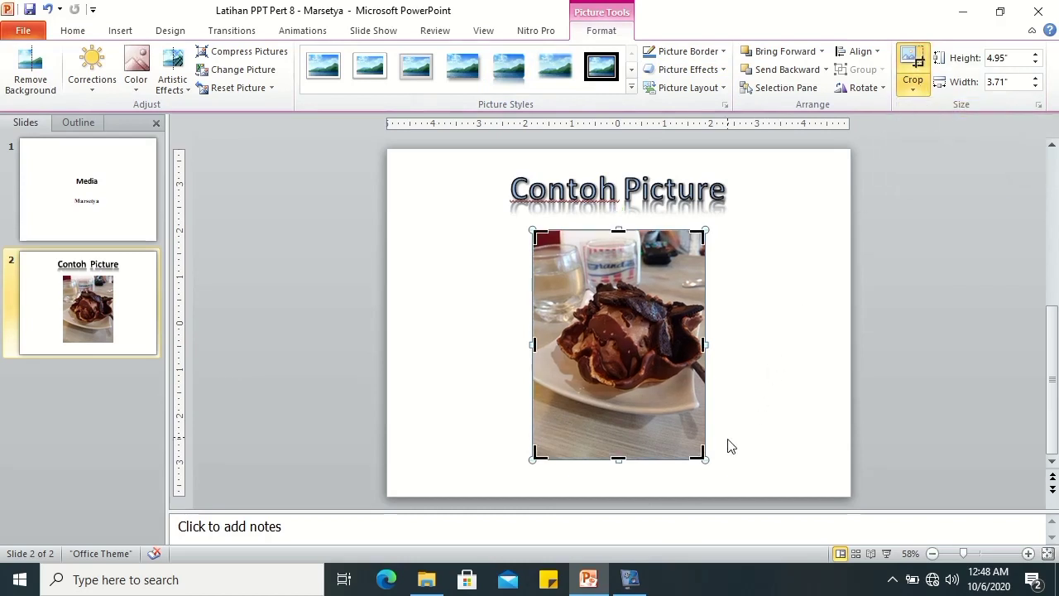
drag(700, 459, 702, 420)
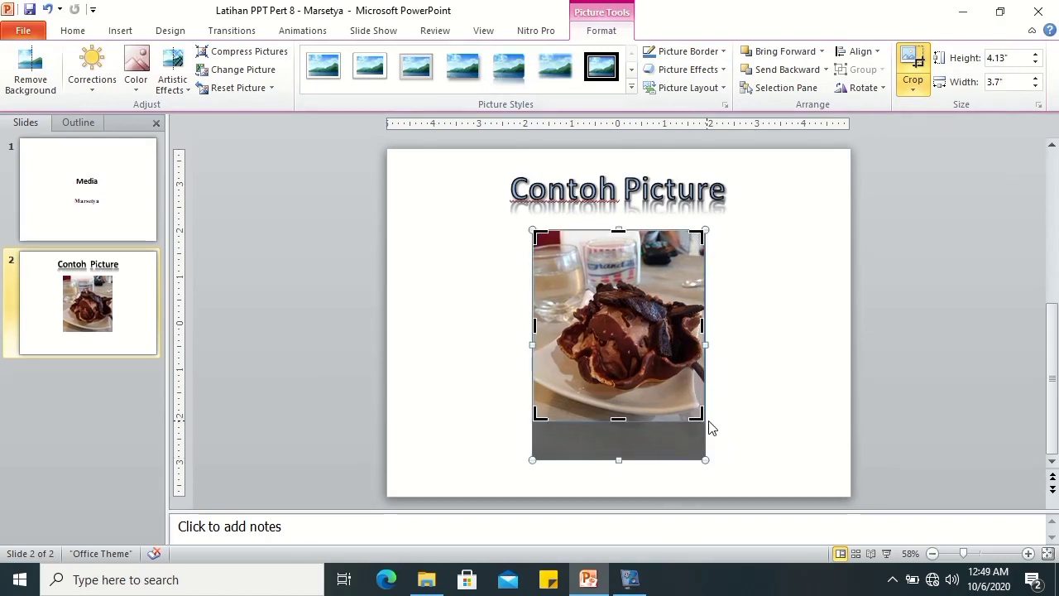
click(915, 87)
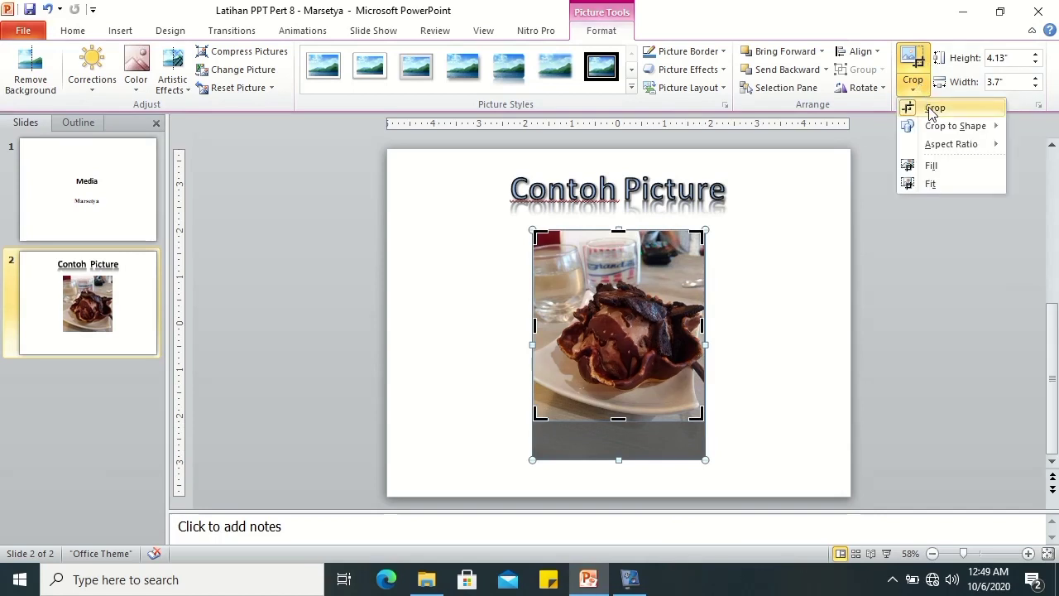
click(933, 107)
click(921, 89)
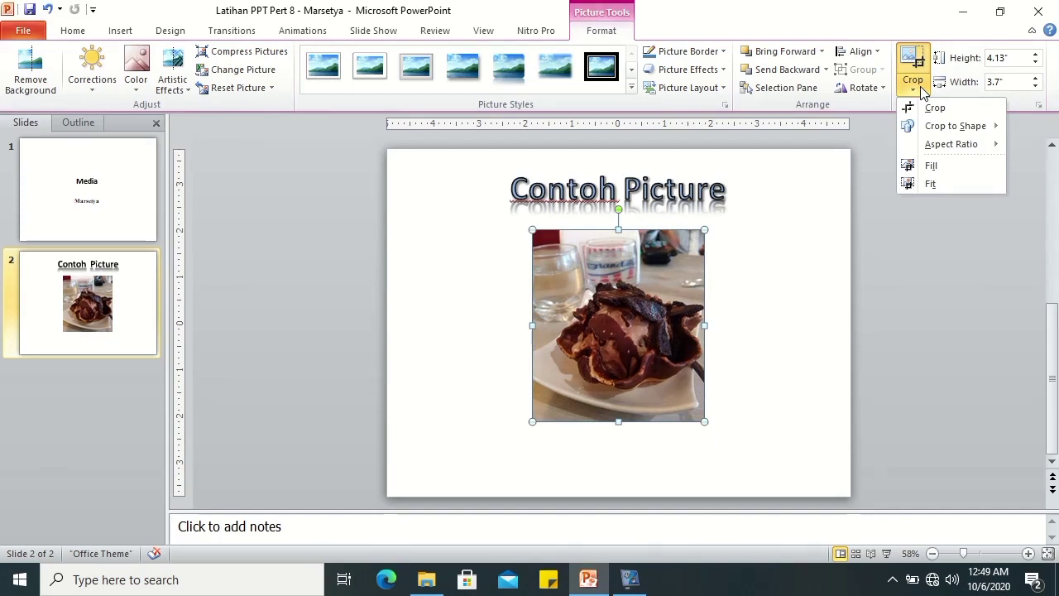
- Crop the photo to a Round Diagonal Corner Rectangle after trying Hexagon and Snip shapes
mouse_move(943, 126)
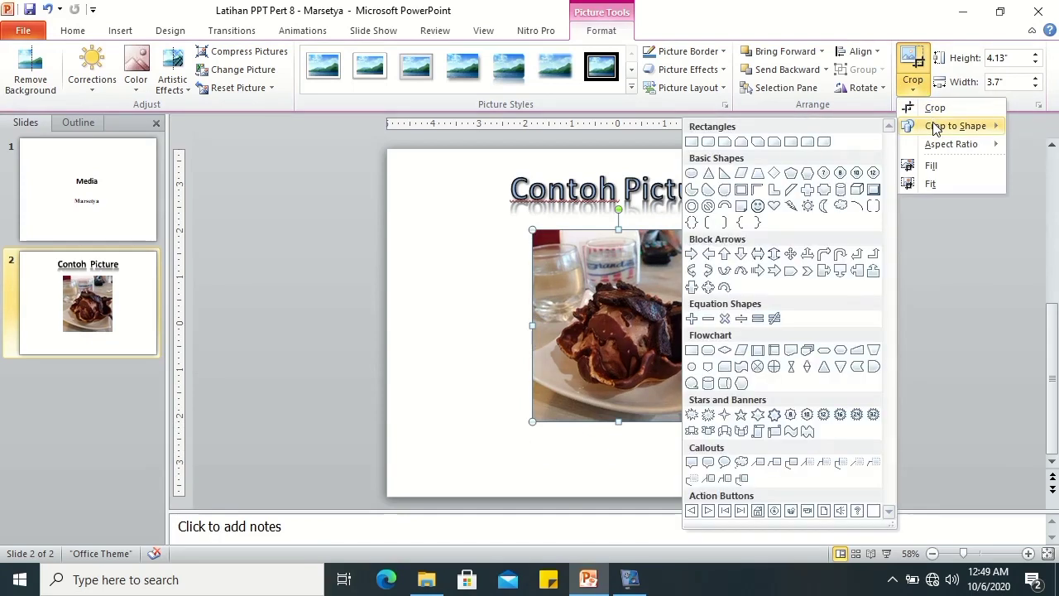
click(809, 173)
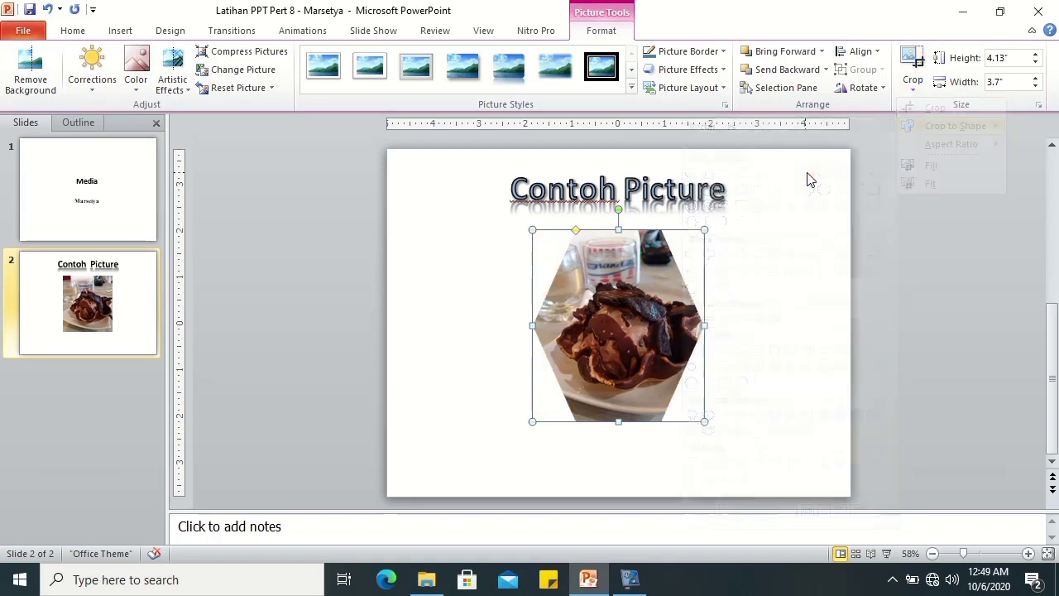
click(912, 86)
mouse_move(925, 131)
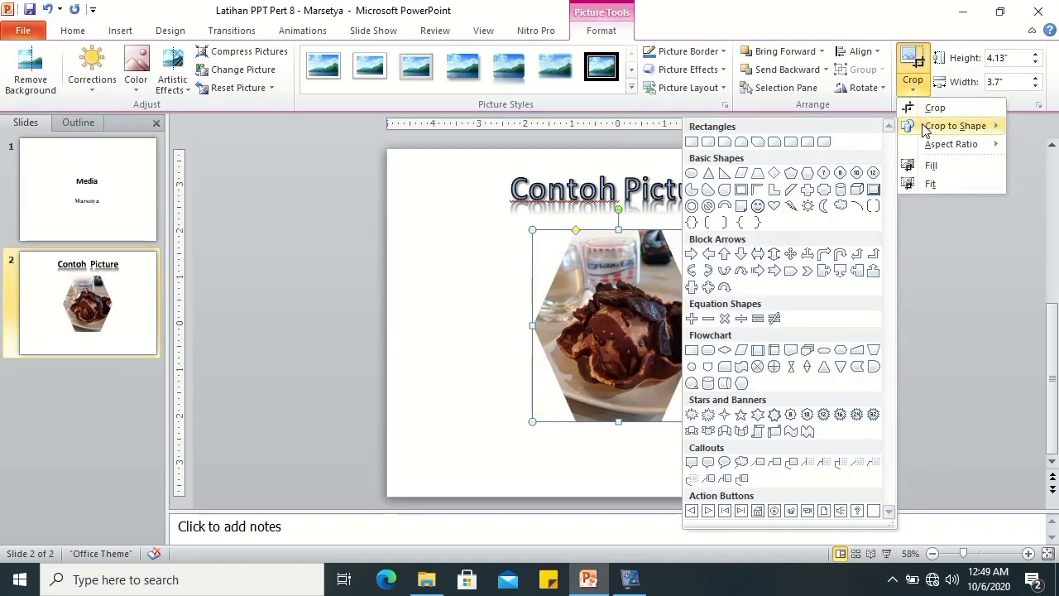
click(757, 142)
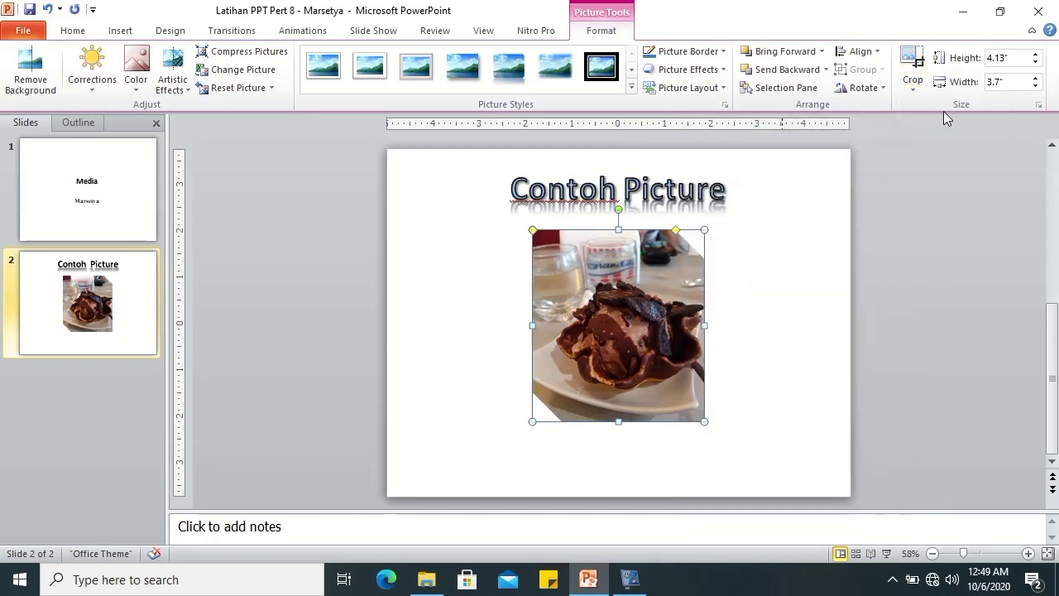
click(913, 81)
mouse_move(927, 130)
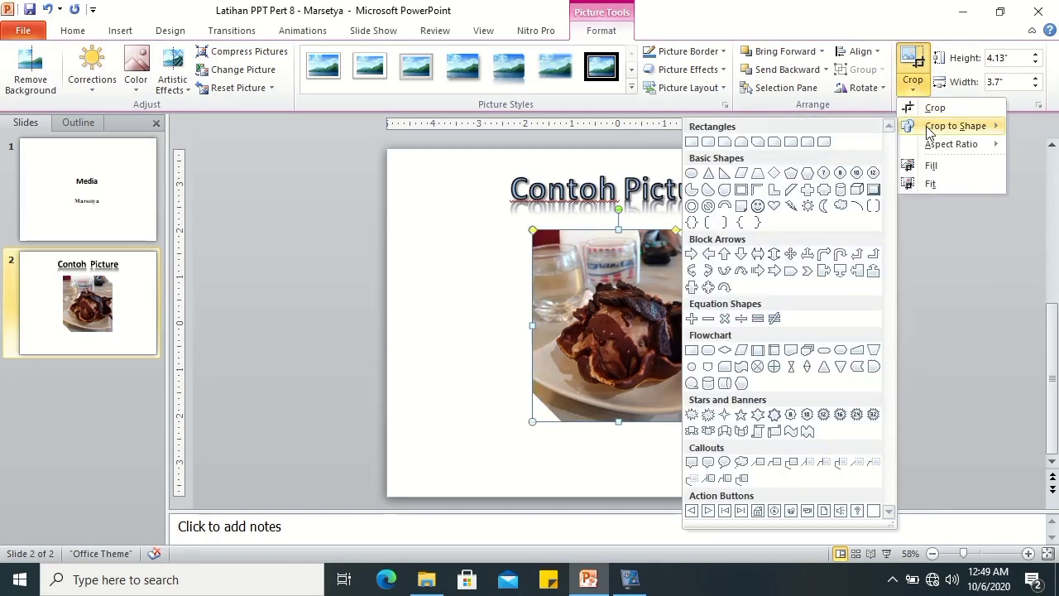
click(825, 143)
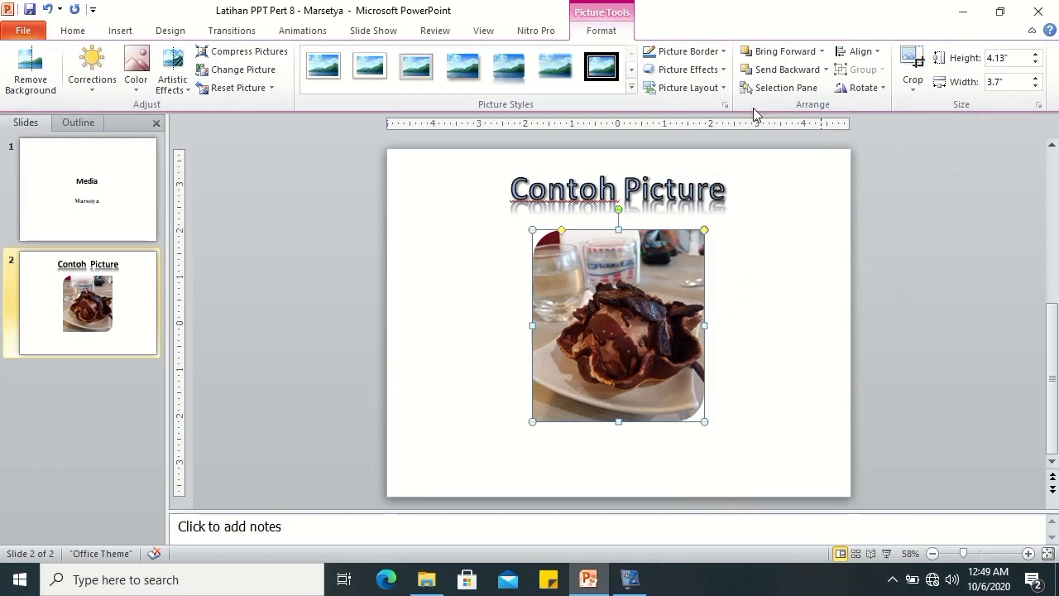
- Set the photo's border weight to 2¼ pt
click(718, 51)
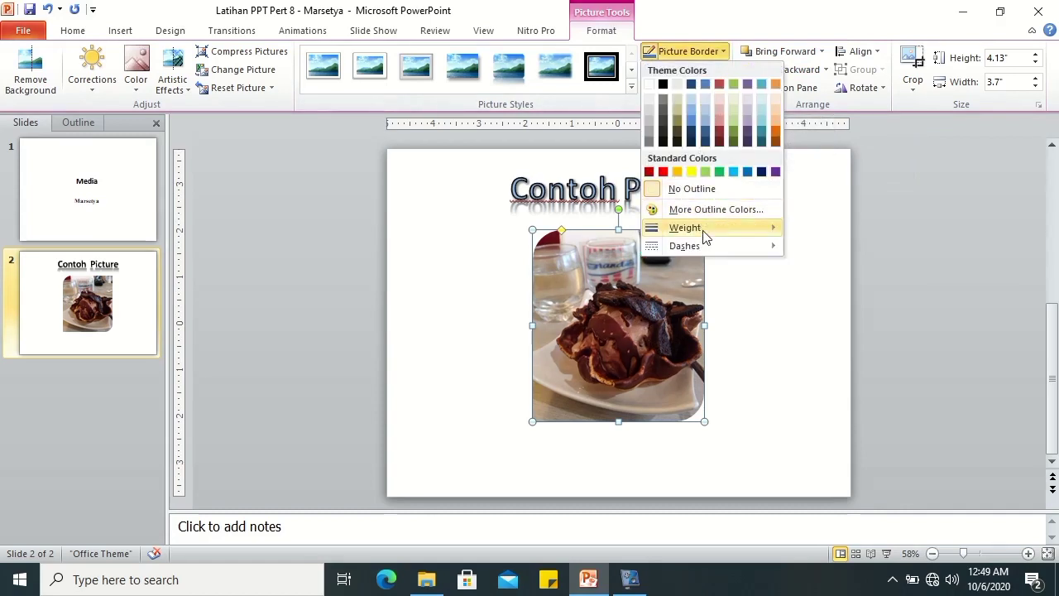
mouse_move(703, 236)
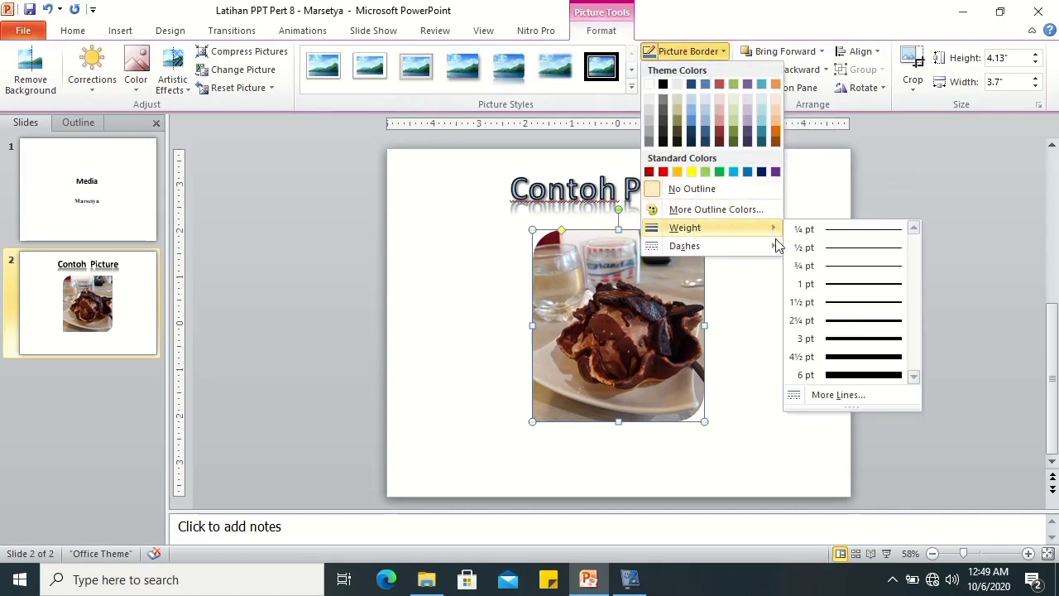
click(845, 321)
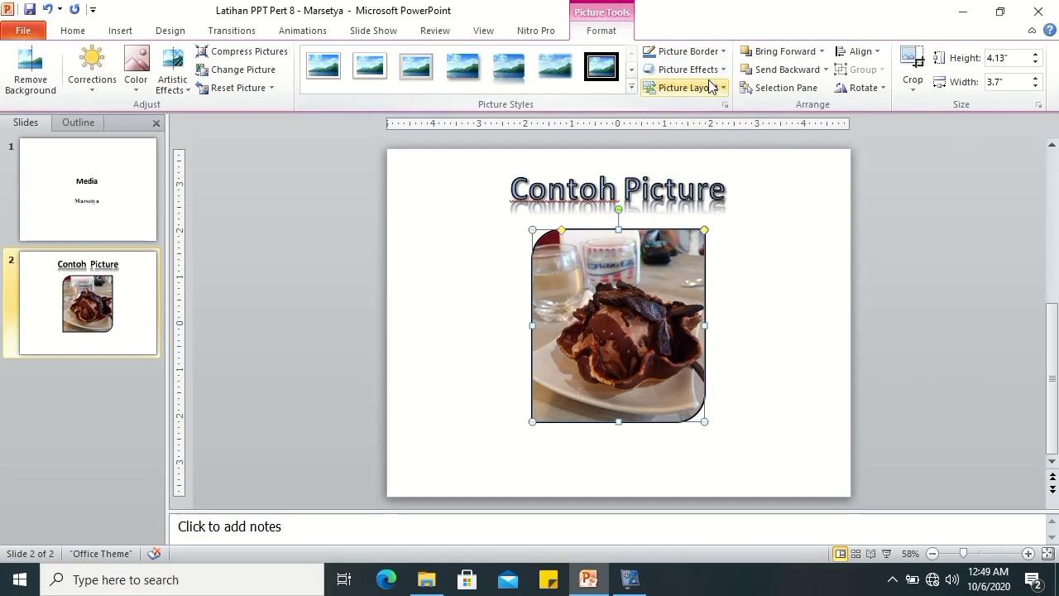
- Apply a 3-D preset and a shadow effect to the photo
click(708, 71)
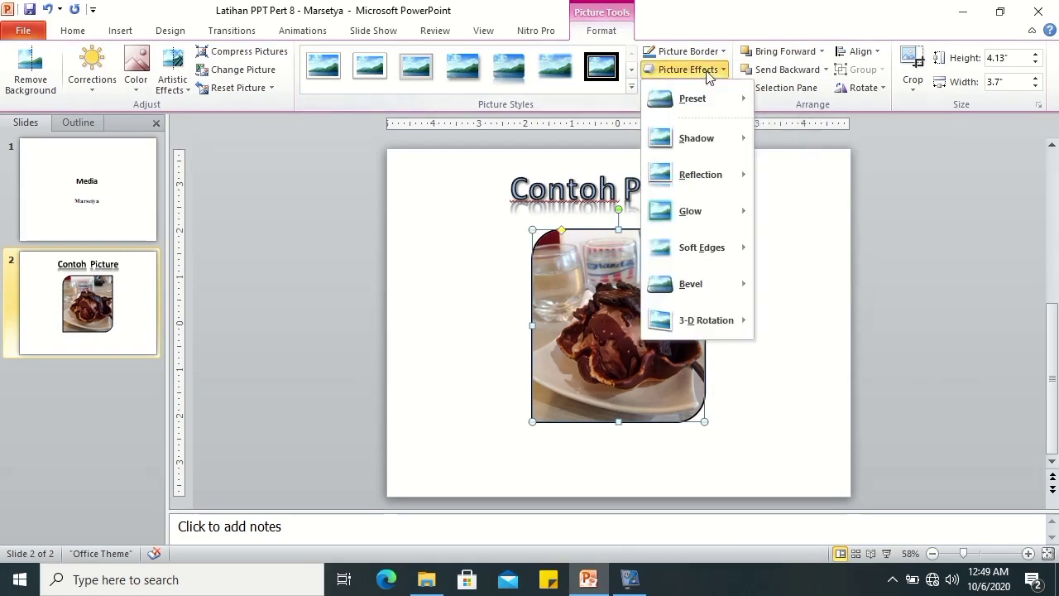
mouse_move(705, 92)
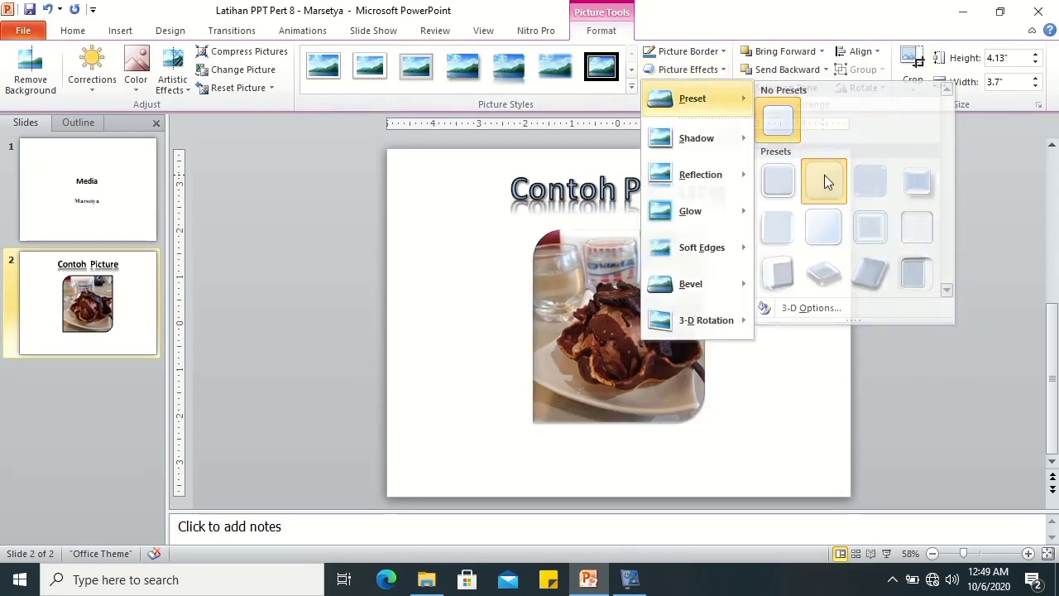
click(824, 178)
click(687, 70)
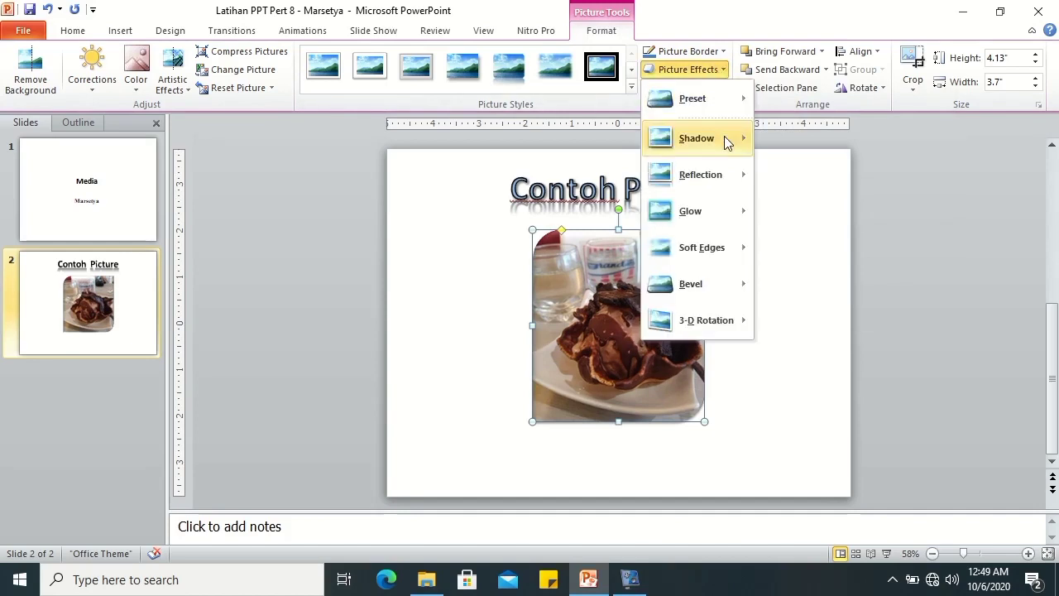
mouse_move(724, 138)
click(812, 228)
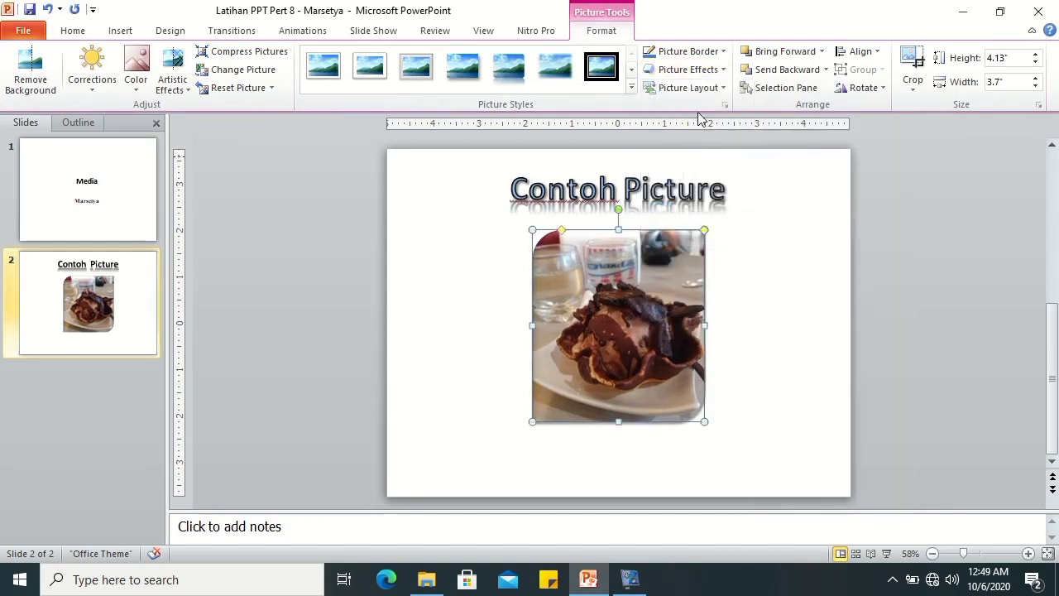
- Add a reflection and a bevelled edge to the photo
click(693, 69)
mouse_move(726, 193)
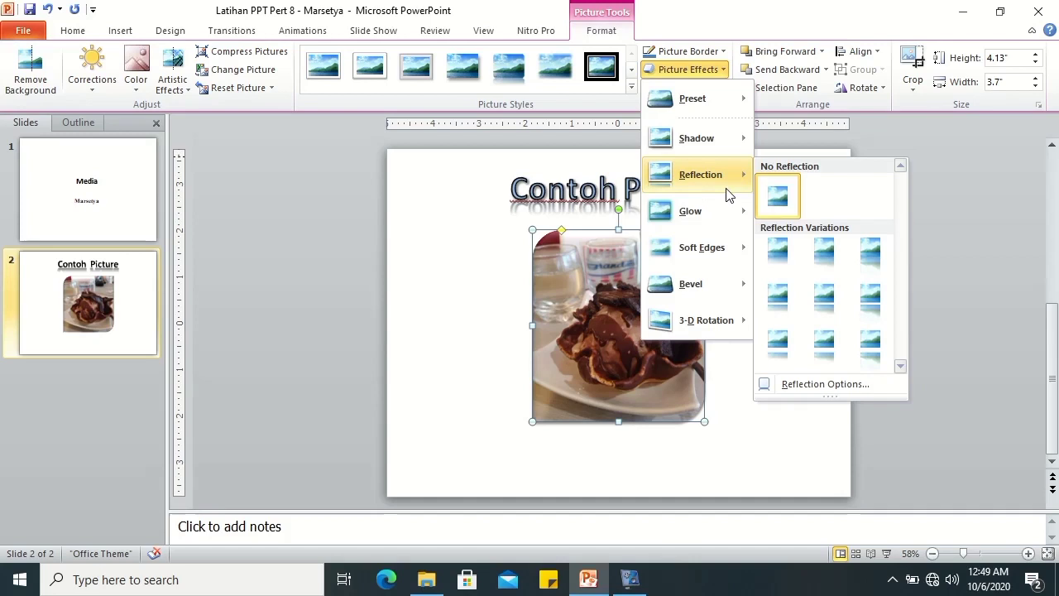
click(784, 295)
click(691, 72)
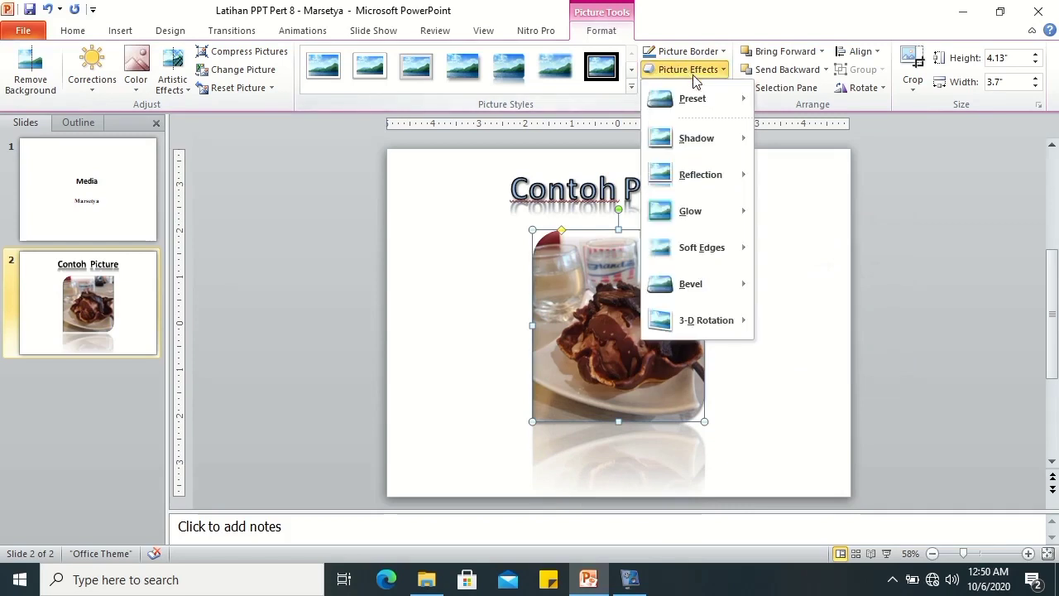
mouse_move(731, 284)
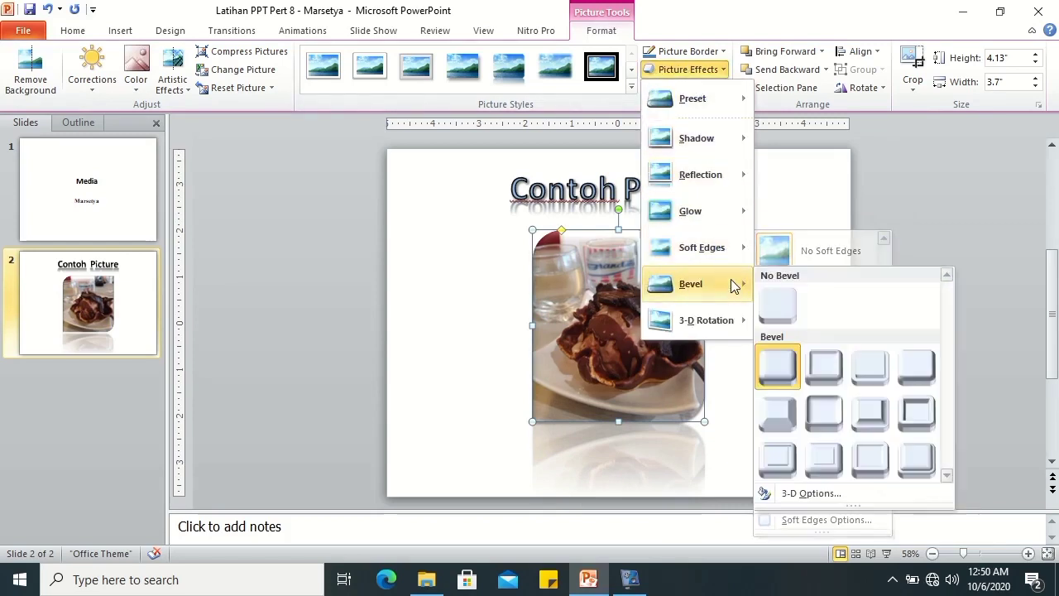
click(813, 357)
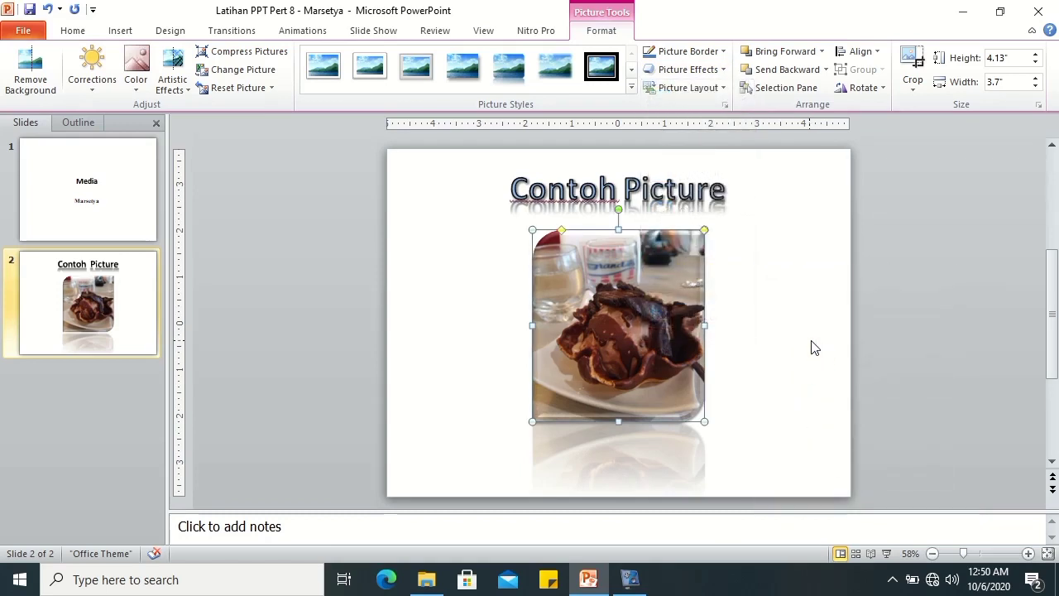
click(723, 90)
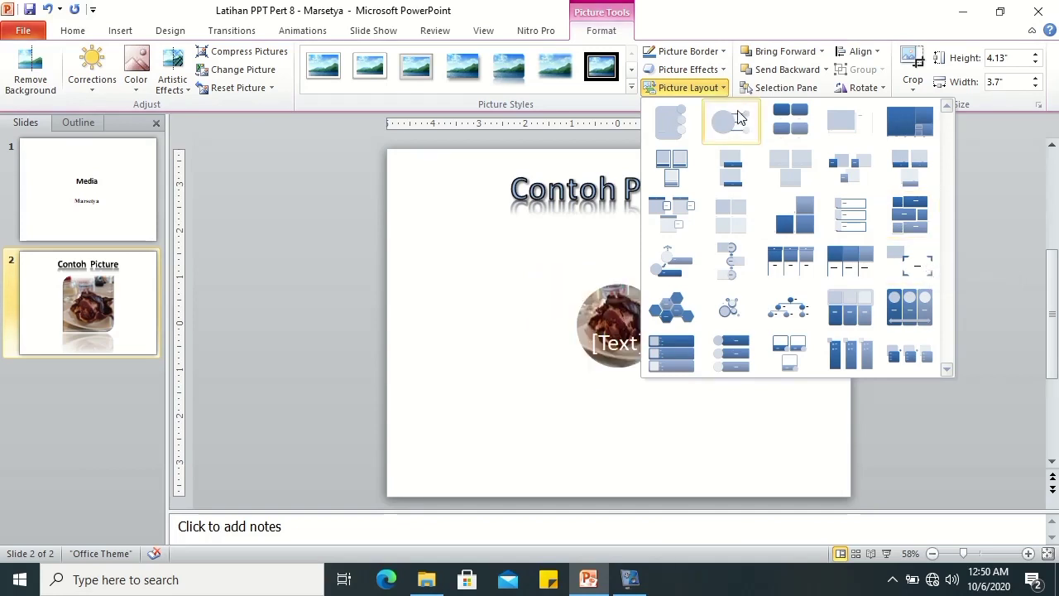
- Apply the rounded reflected picture style to the food photo from the Picture Styles gallery
click(600, 122)
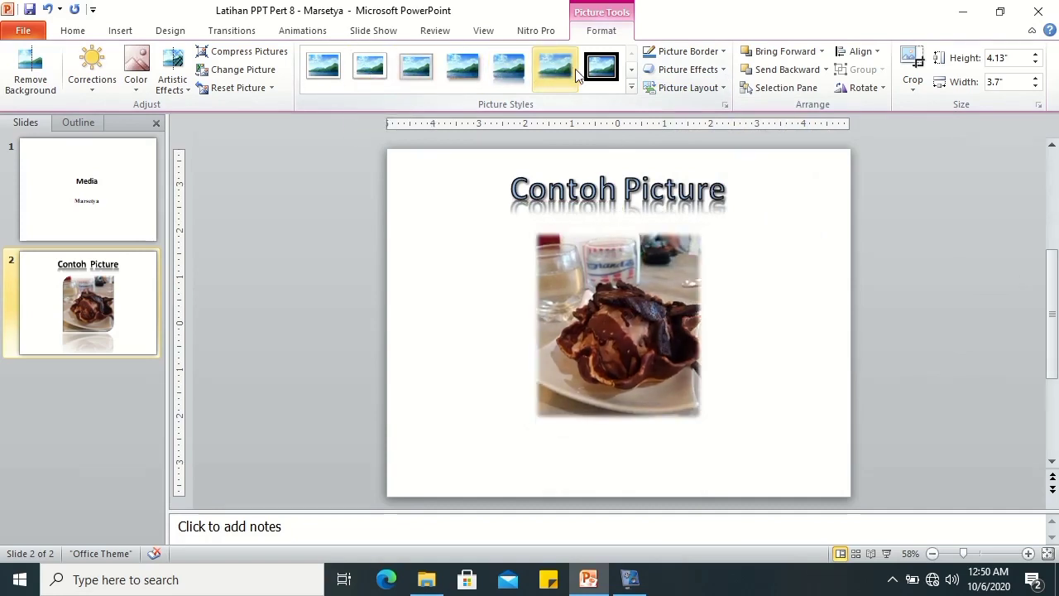
click(631, 86)
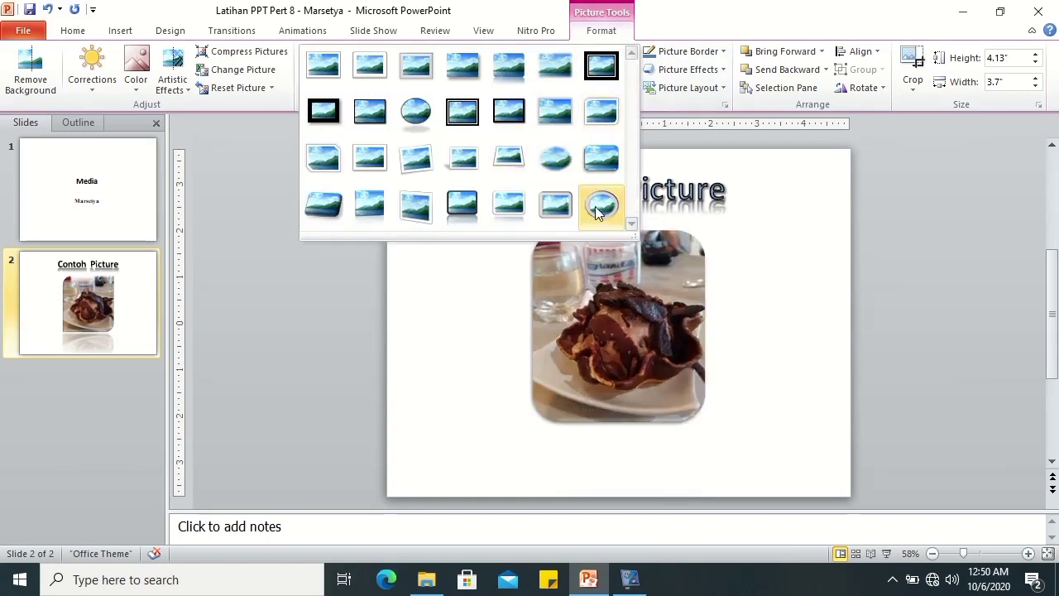
click(660, 129)
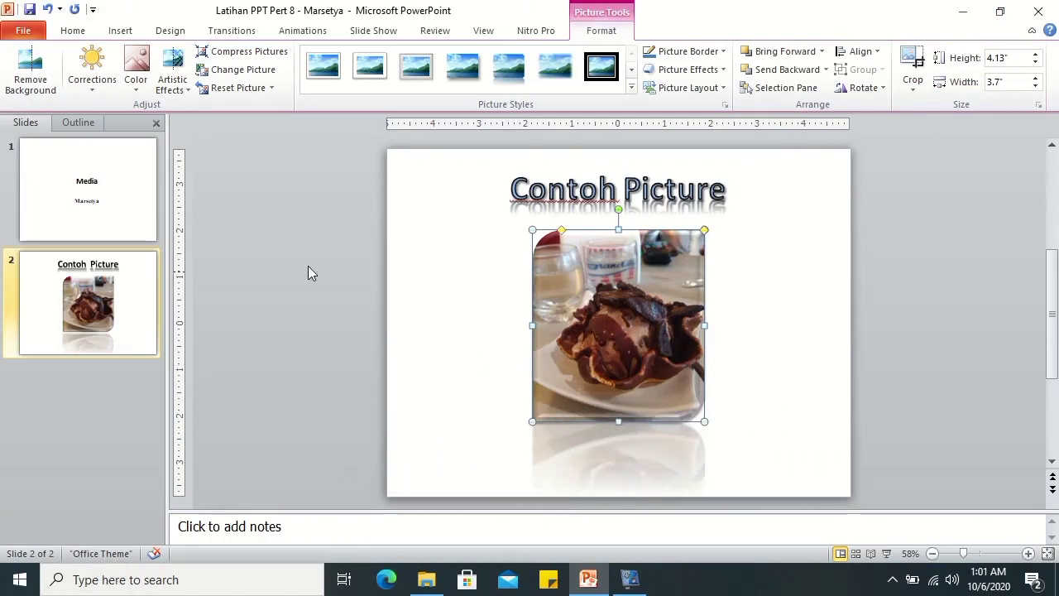
- Switch to the Insert tab and briefly check the Wi-Fi status in the network flyout
click(118, 34)
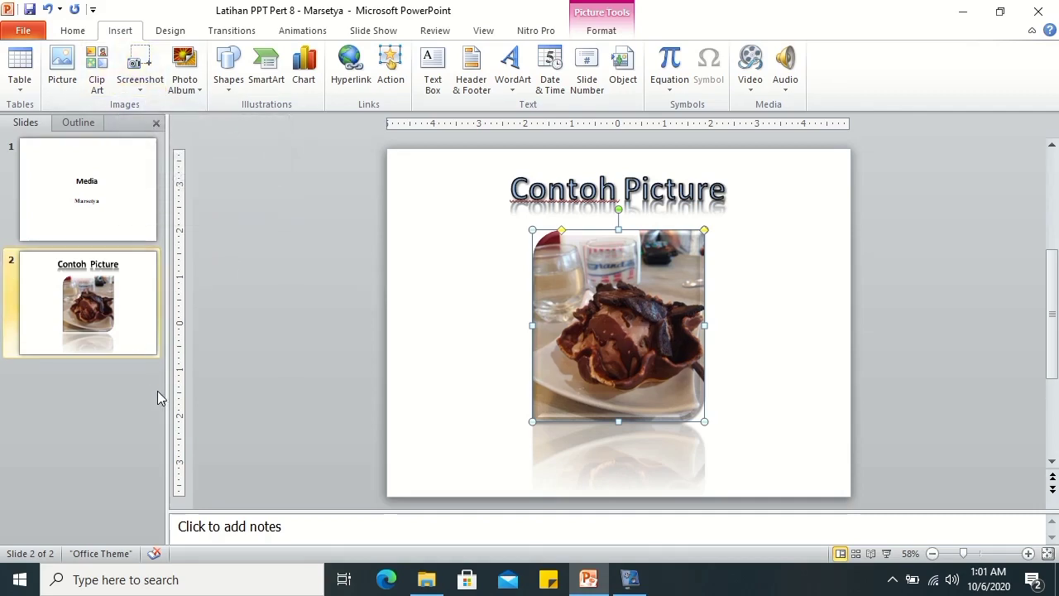
click(935, 581)
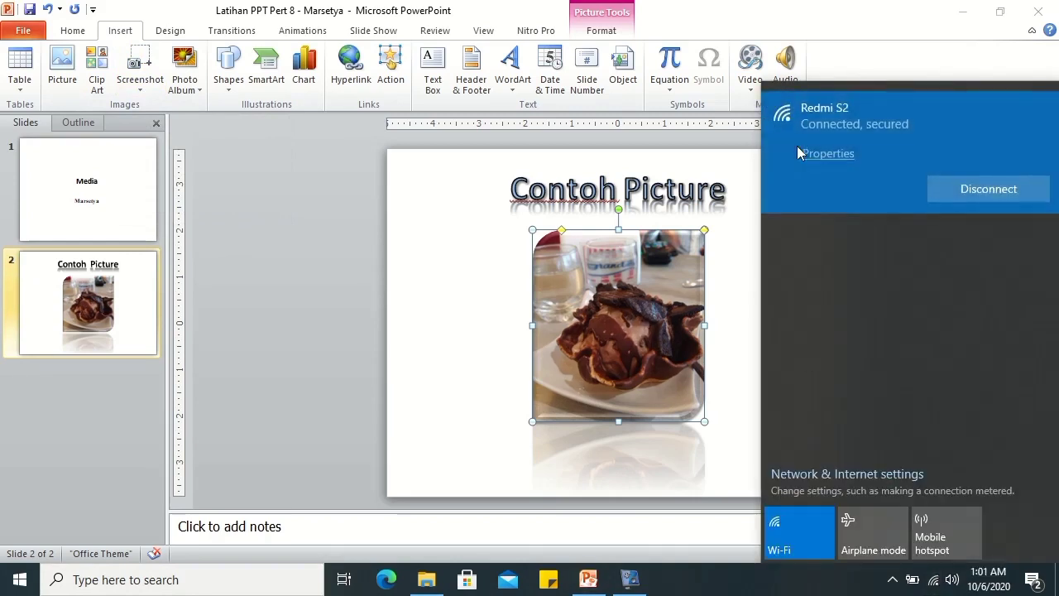
click(244, 390)
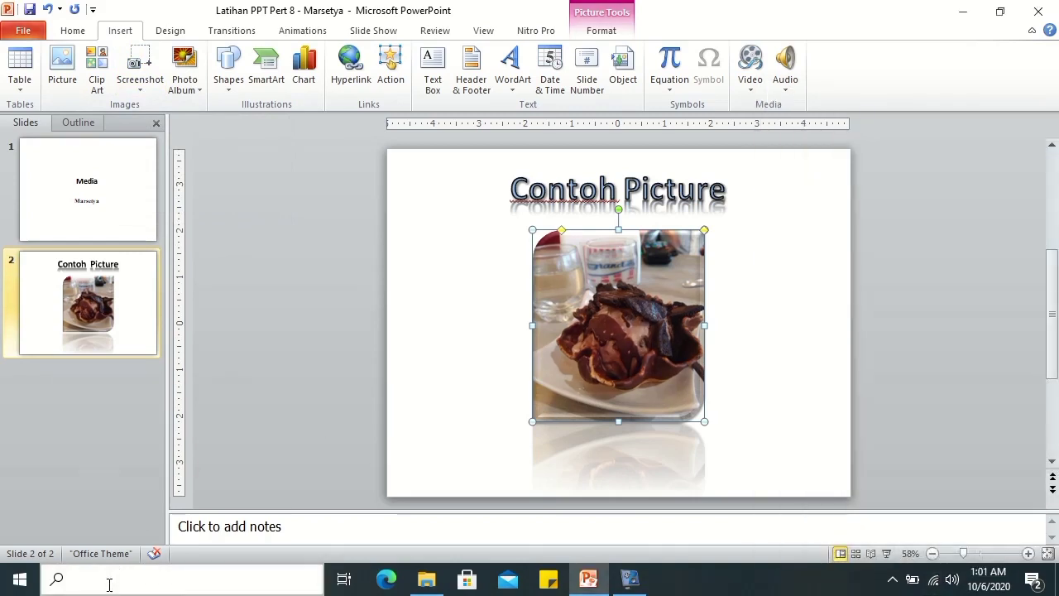
- Launch Google Chrome by searching 'ch' in Windows Search
click(108, 582)
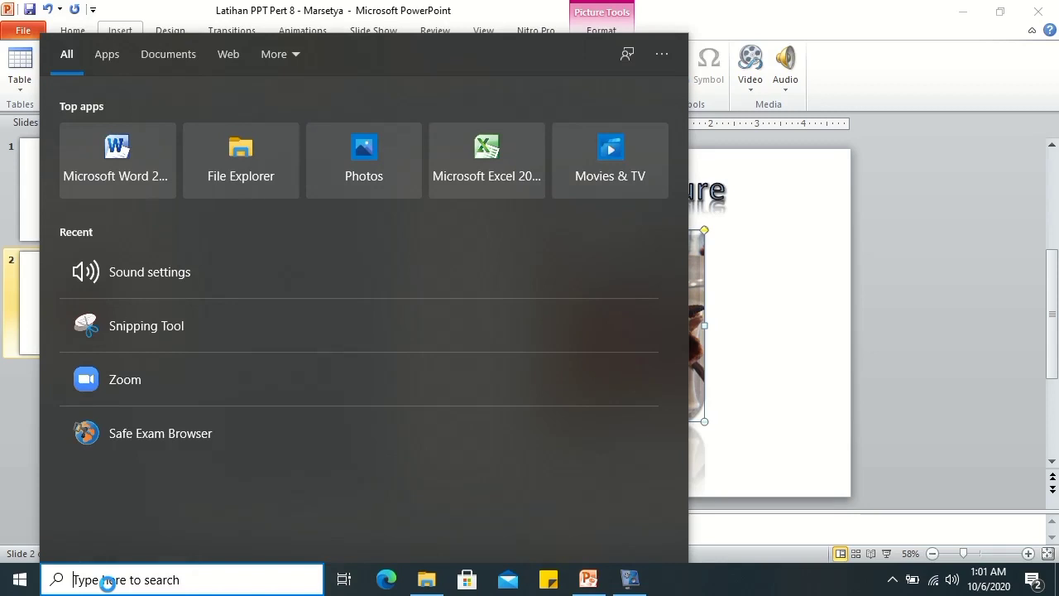
text(ch)
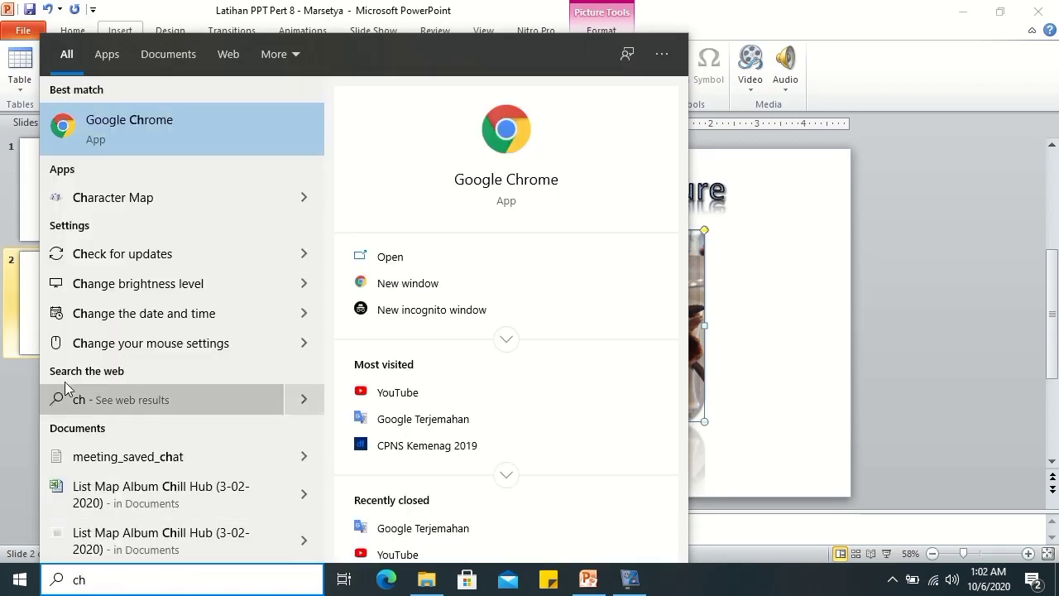
click(113, 138)
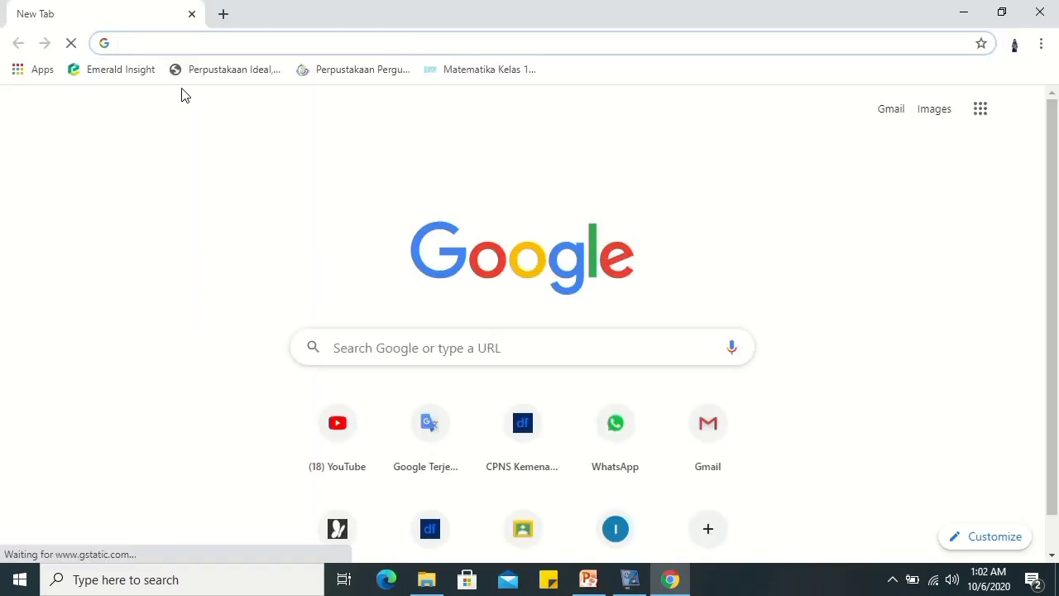
- Search Google Images for 'bunga matahari', then switch back to PowerPoint
click(455, 348)
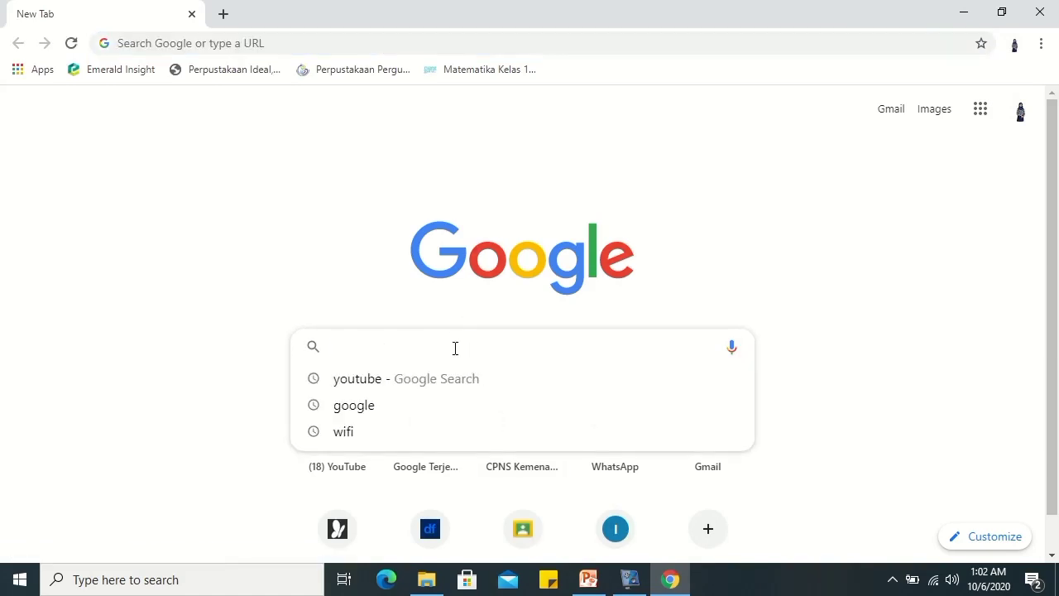
text(bunga)
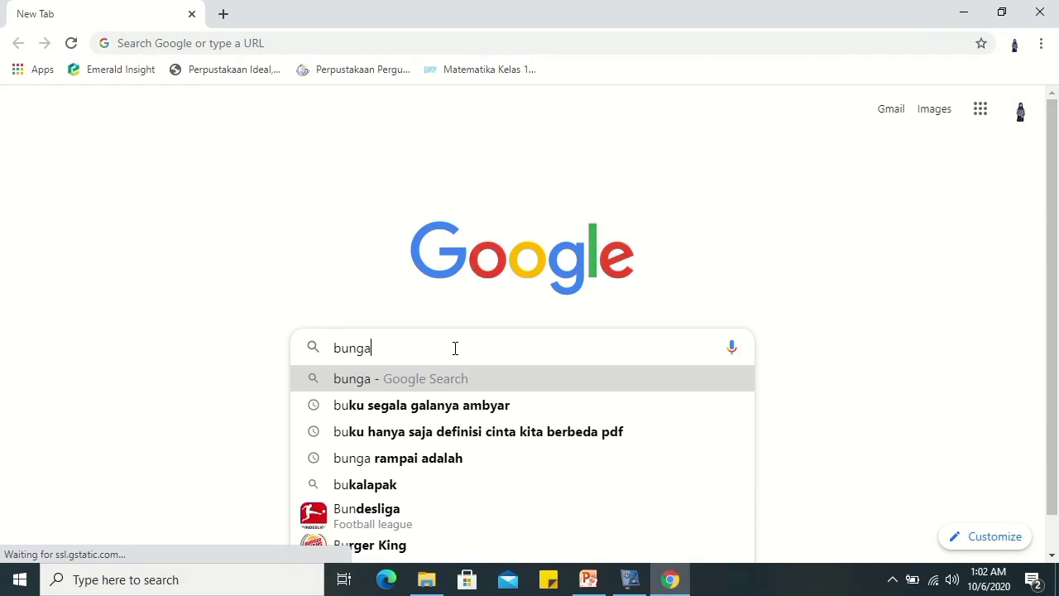
text( matahari)
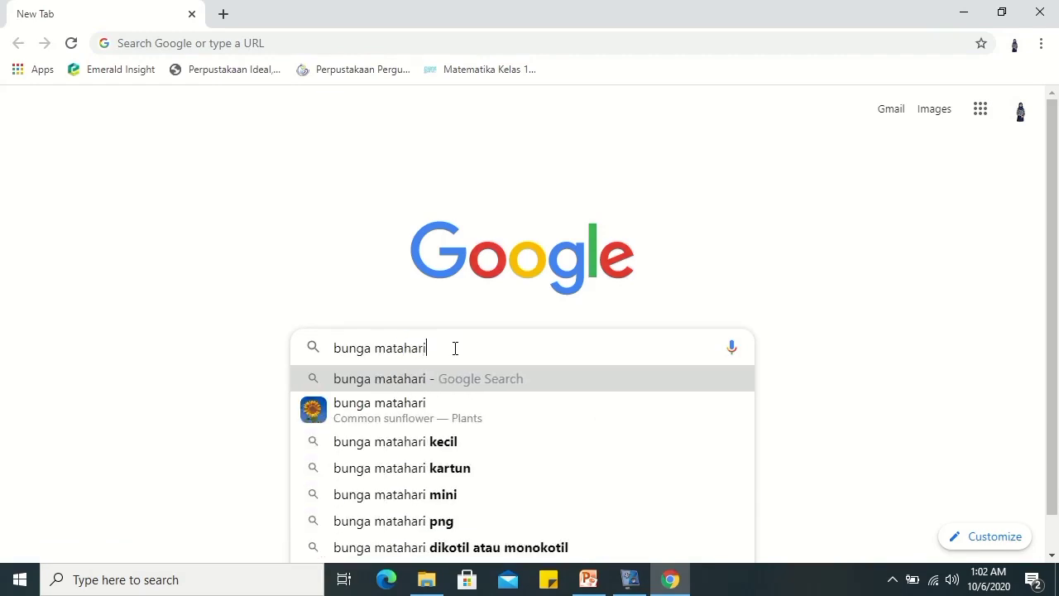
key(Return)
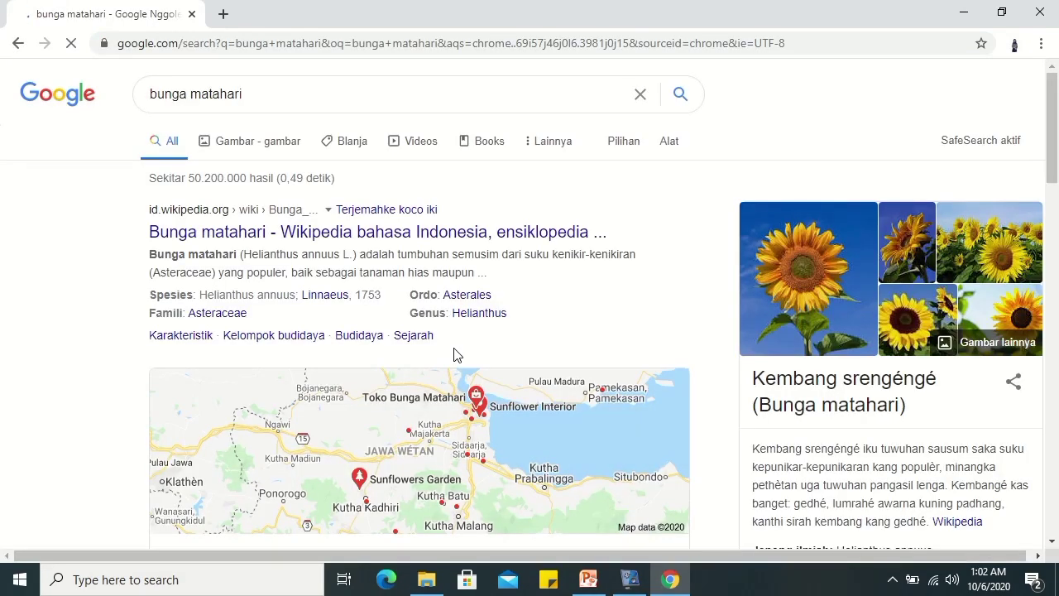
click(237, 146)
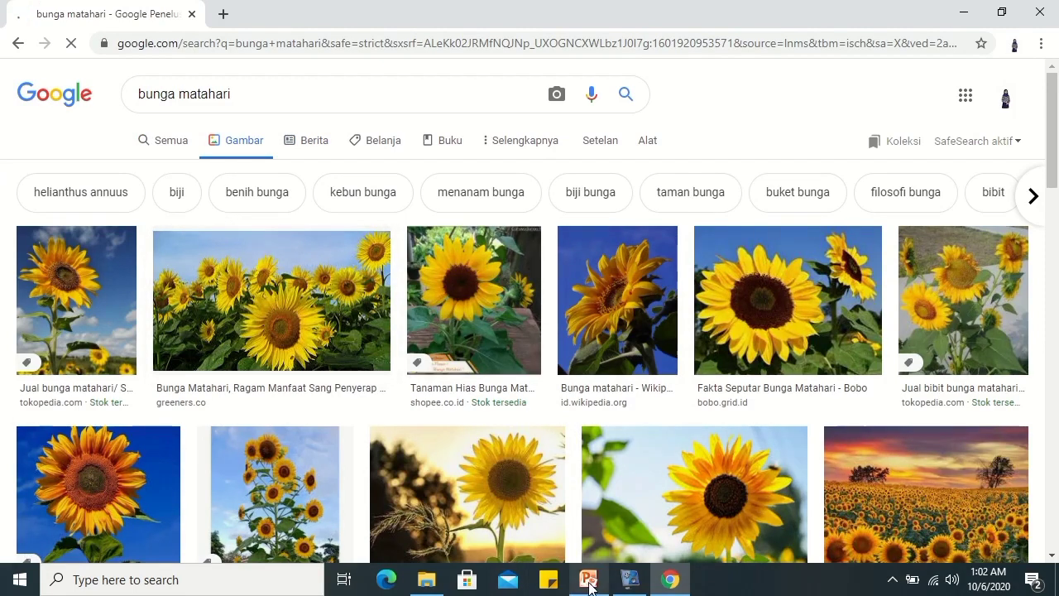
mouse_move(589, 586)
click(589, 496)
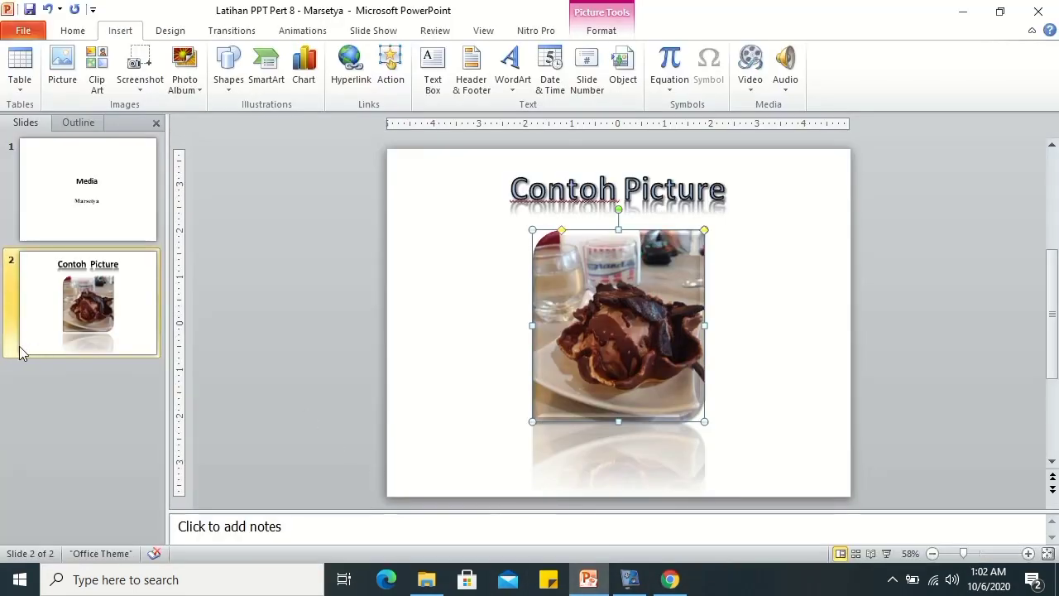
- Add a blank slide 3 and start a Screen Clipping from the Screenshot menu
right_click(62, 382)
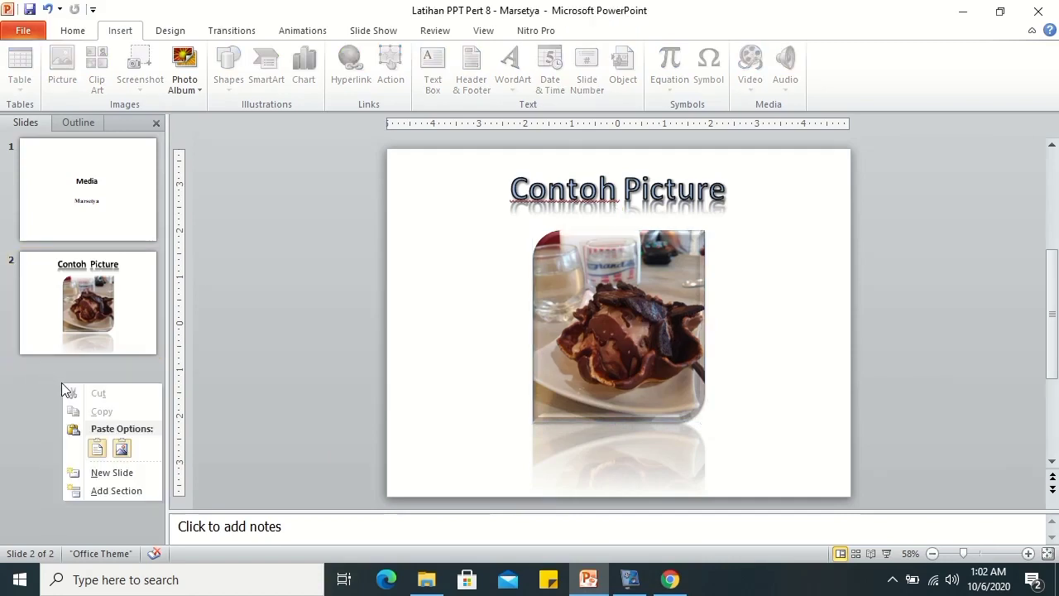
click(113, 477)
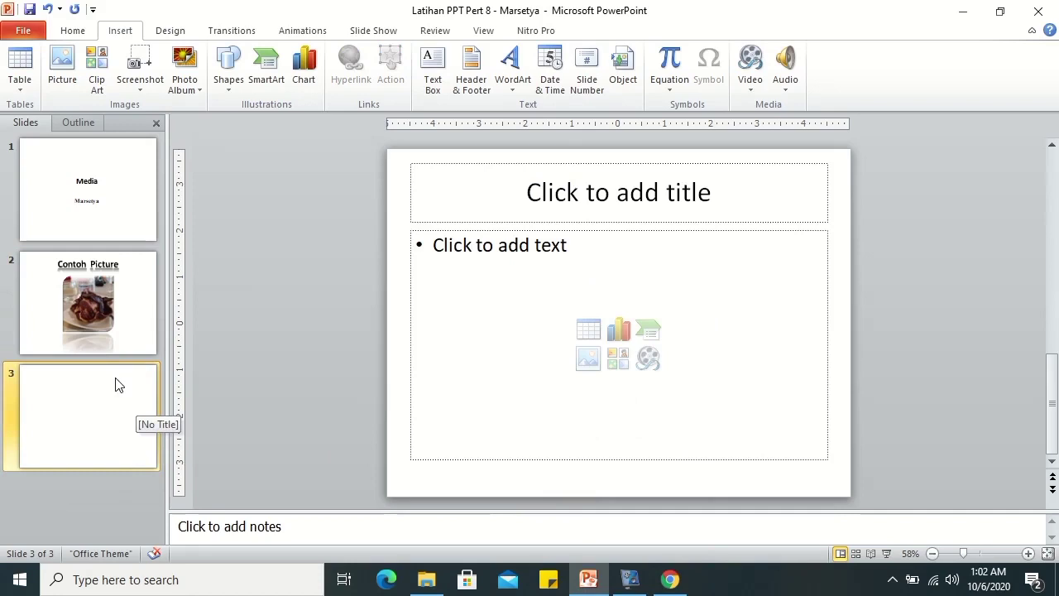
click(138, 90)
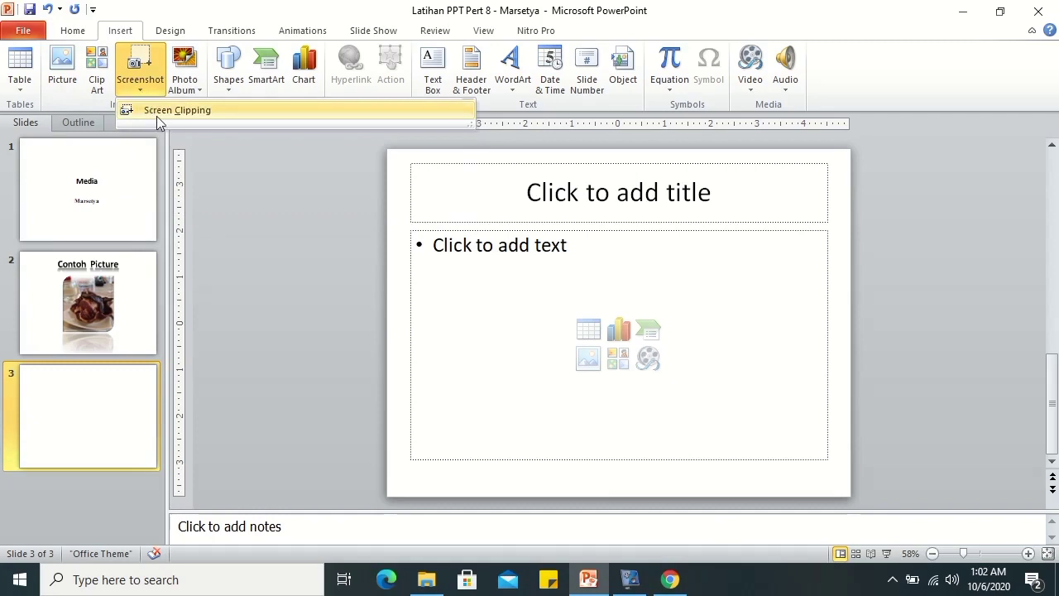
click(156, 116)
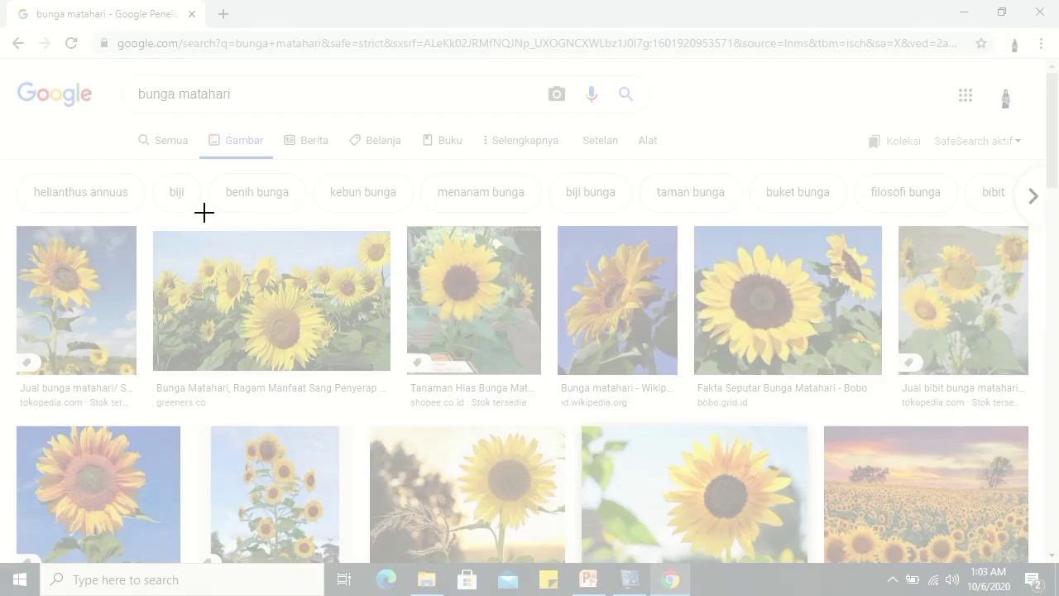
- Clip the whole Chrome sunflower results window onto slide 3
mouse_move(2, 3)
mouse_down()
mouse_move(1043, 521)
mouse_move(1058, 562)
mouse_up()
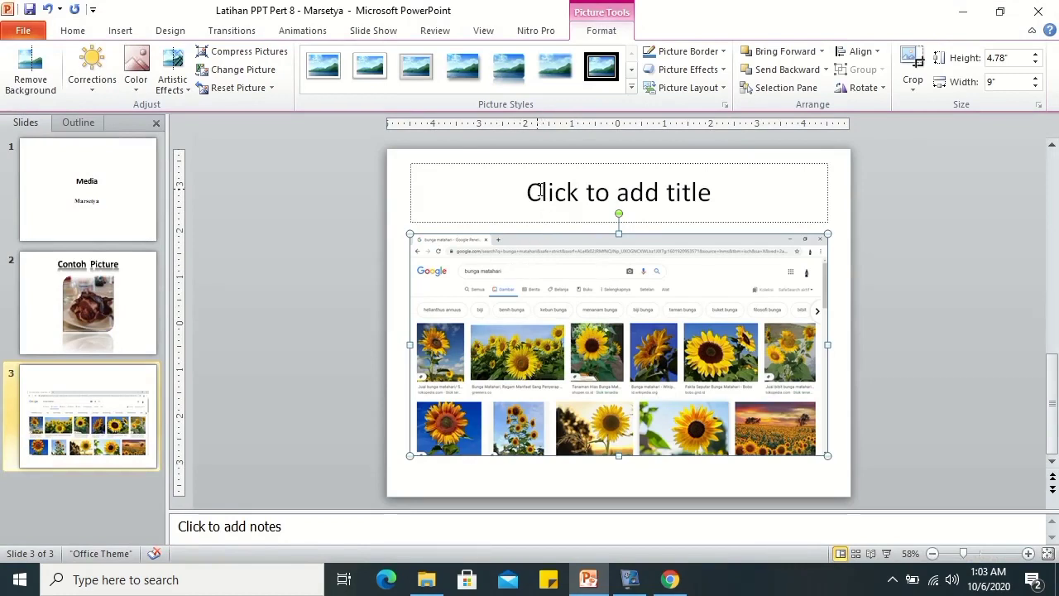
- Select and copy slide 2's Contoh Picture title, then return to slide 3
click(526, 165)
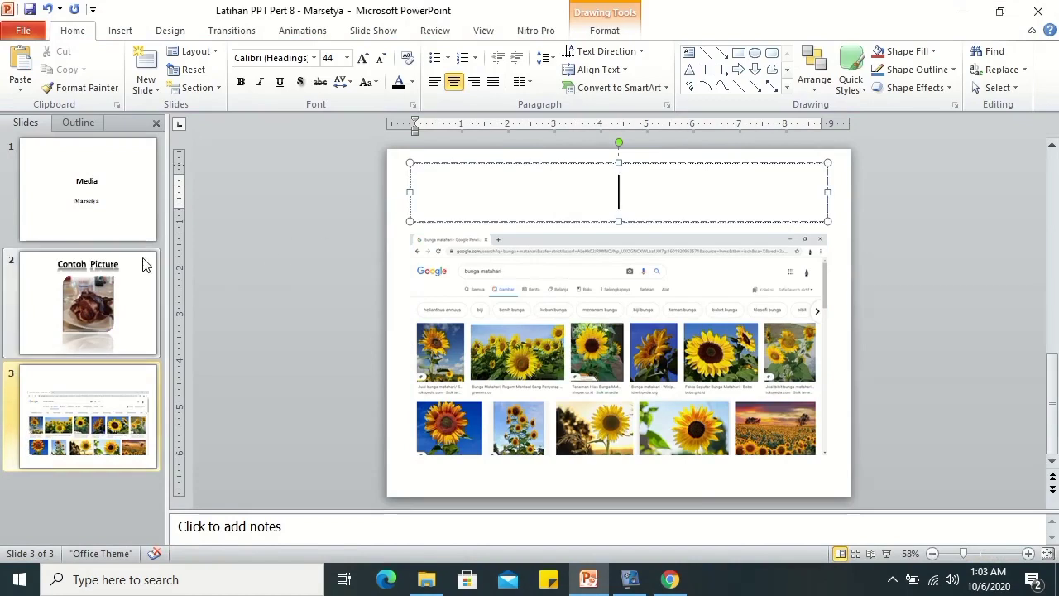
click(150, 260)
click(522, 184)
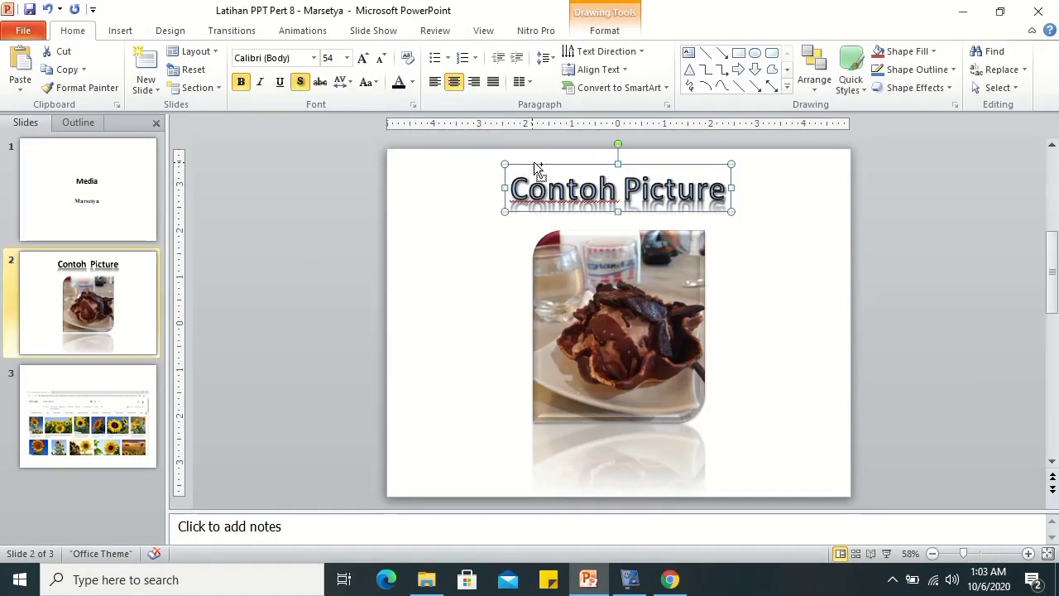
click(78, 406)
- Paste the Contoh Picture title onto slide 3 and delete the empty title placeholder
key(ctrl+v)
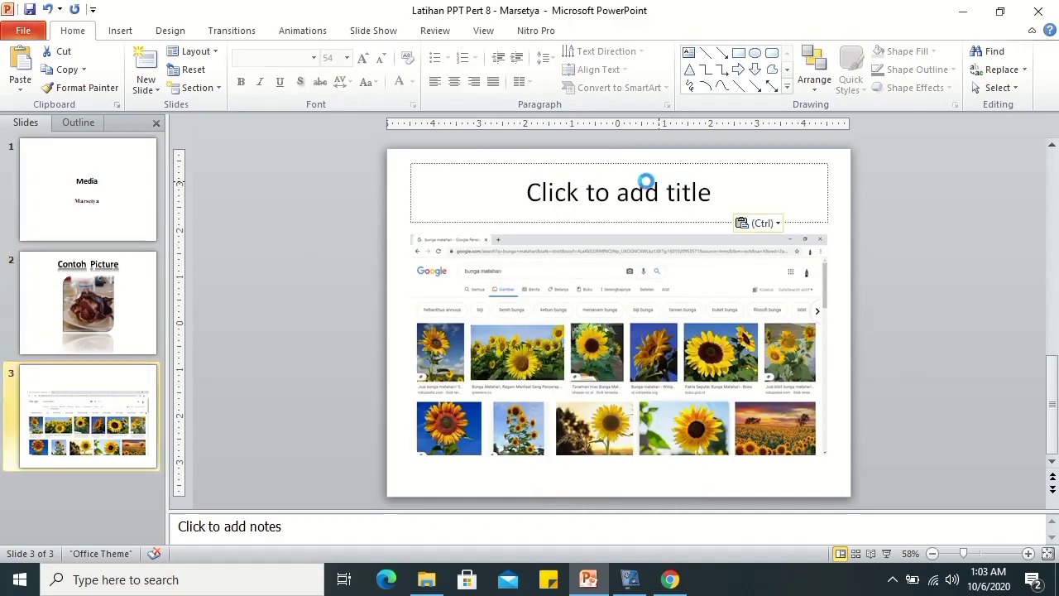
click(467, 165)
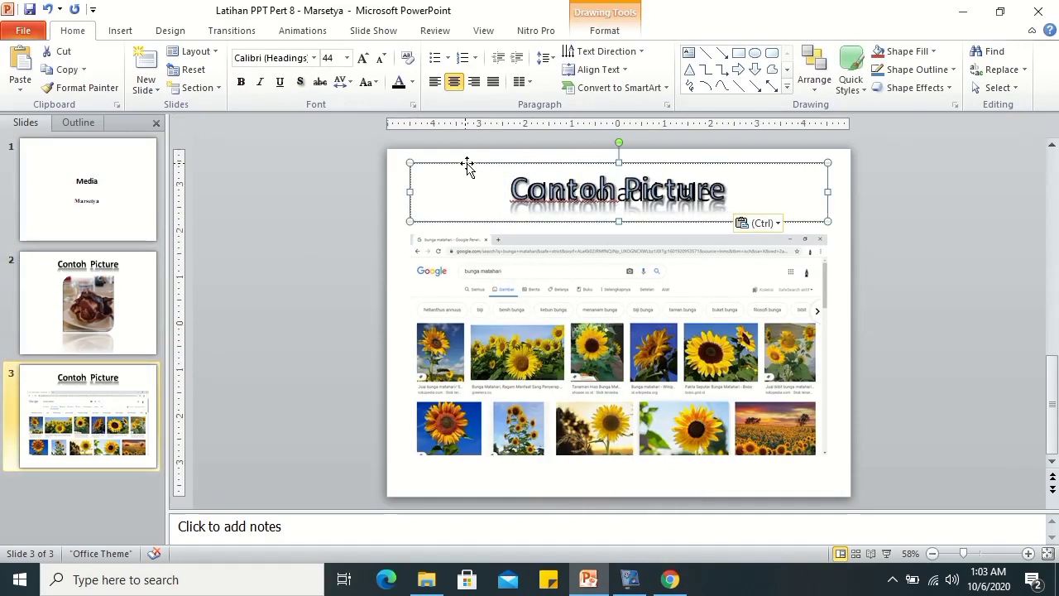
key(Delete)
- Change the pasted title's word 'Picture' to 'Screenshot', making it 'Contoh Screenshot'
click(622, 189)
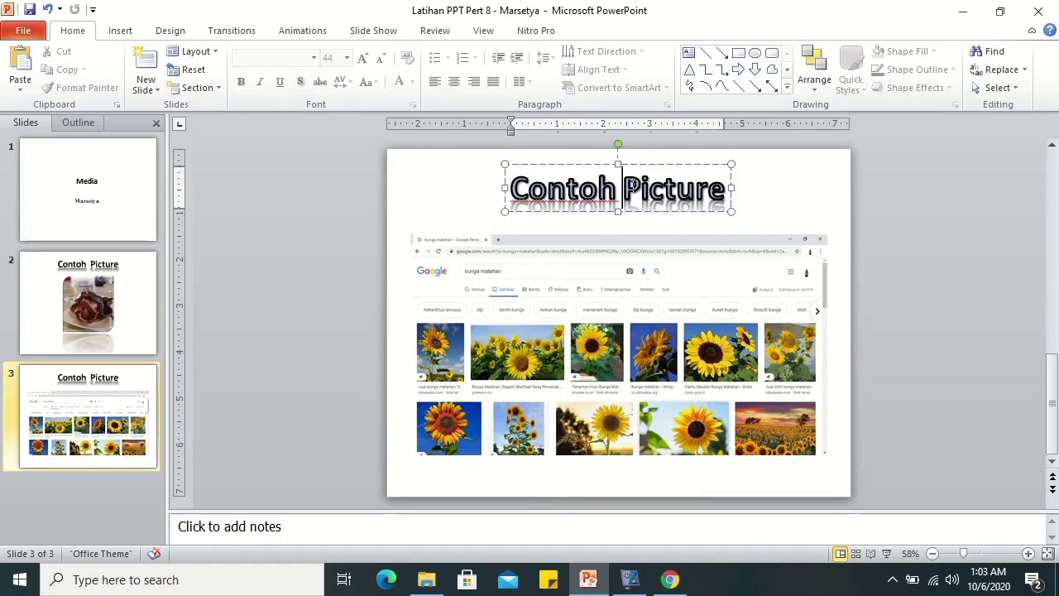
double_click(724, 189)
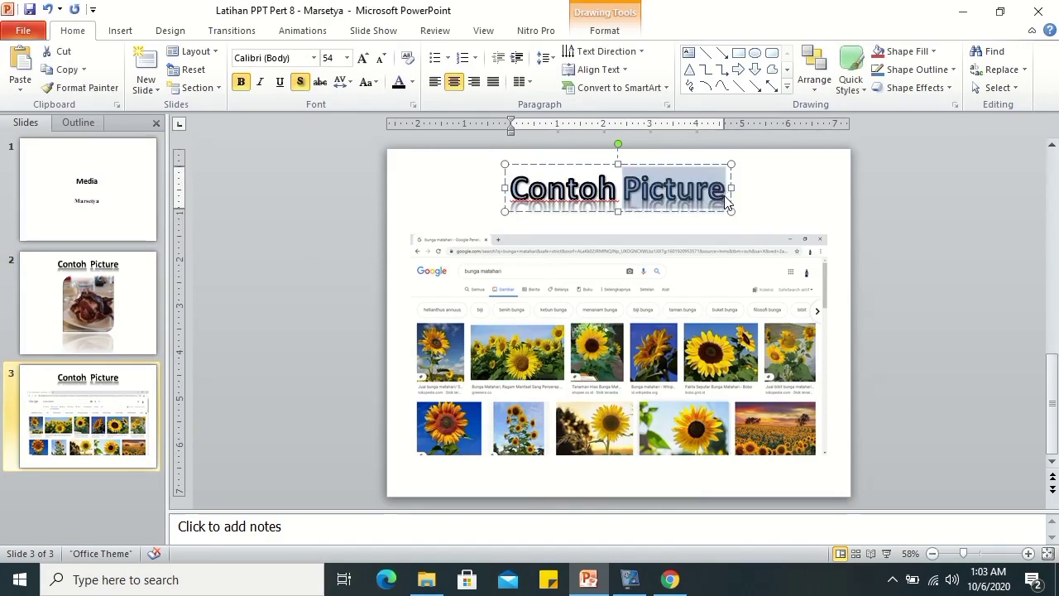
text(Scre)
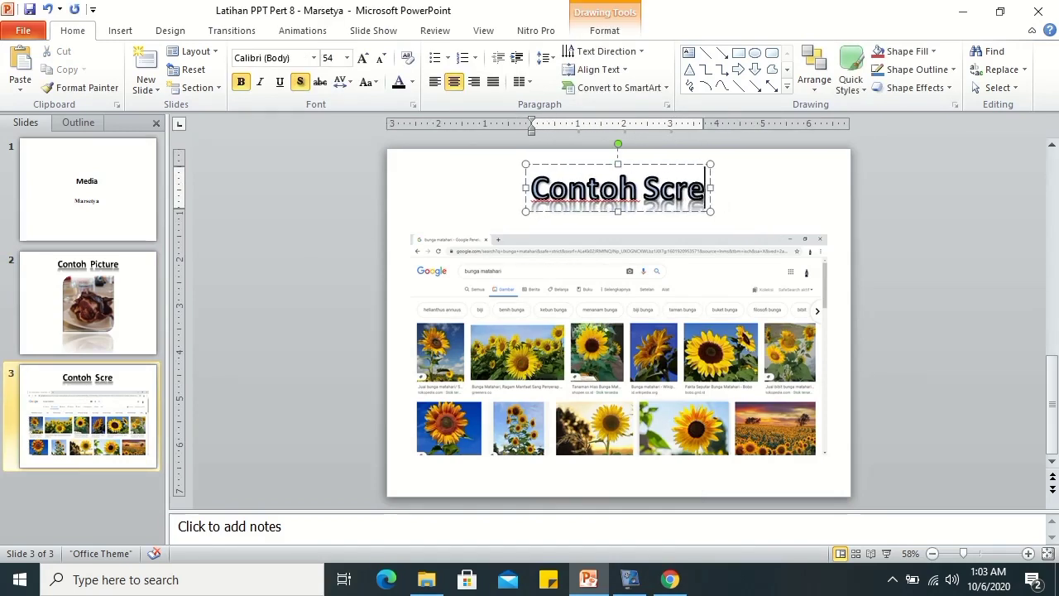
text(n)
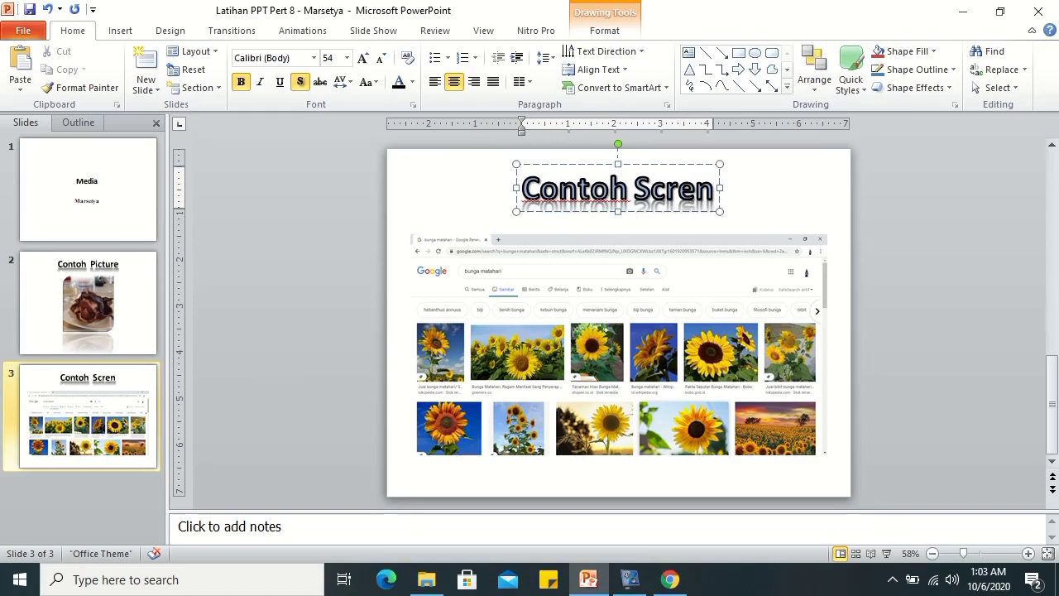
text(n)
key(BackSpace)
key(BackSpace)
text(enshot)
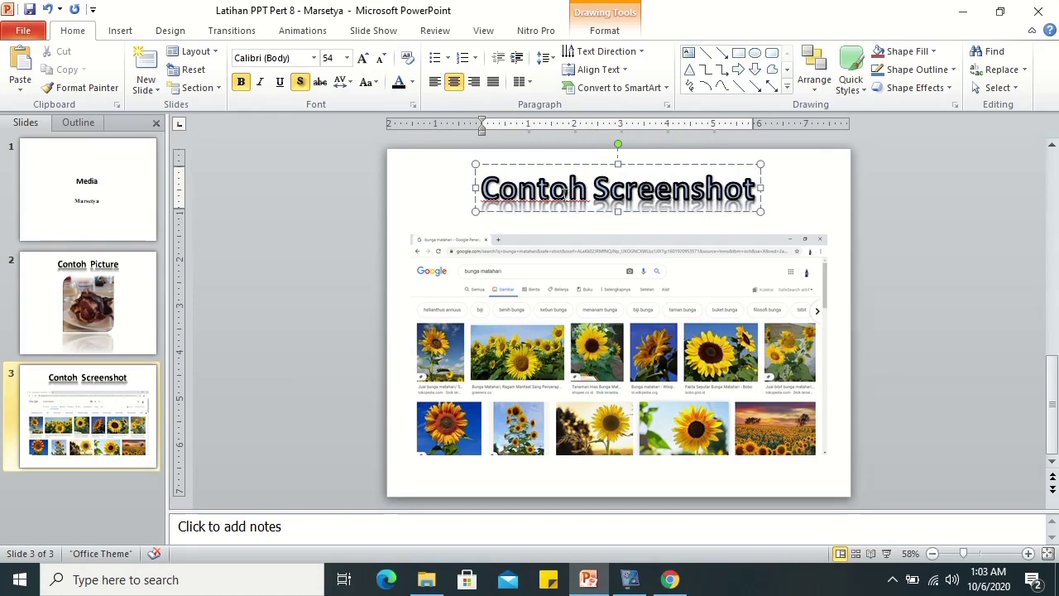
click(117, 31)
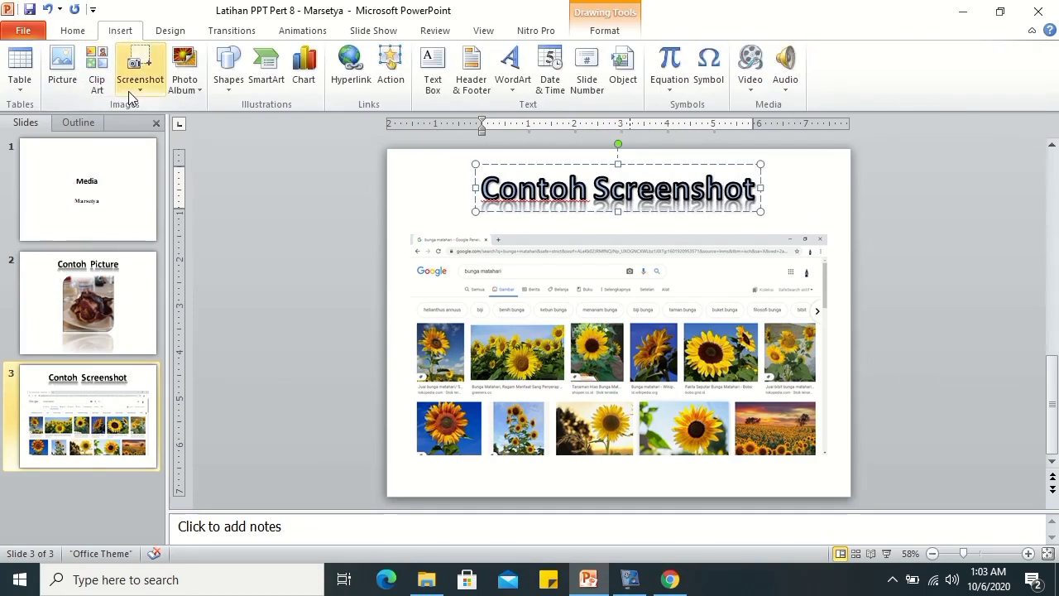
click(338, 238)
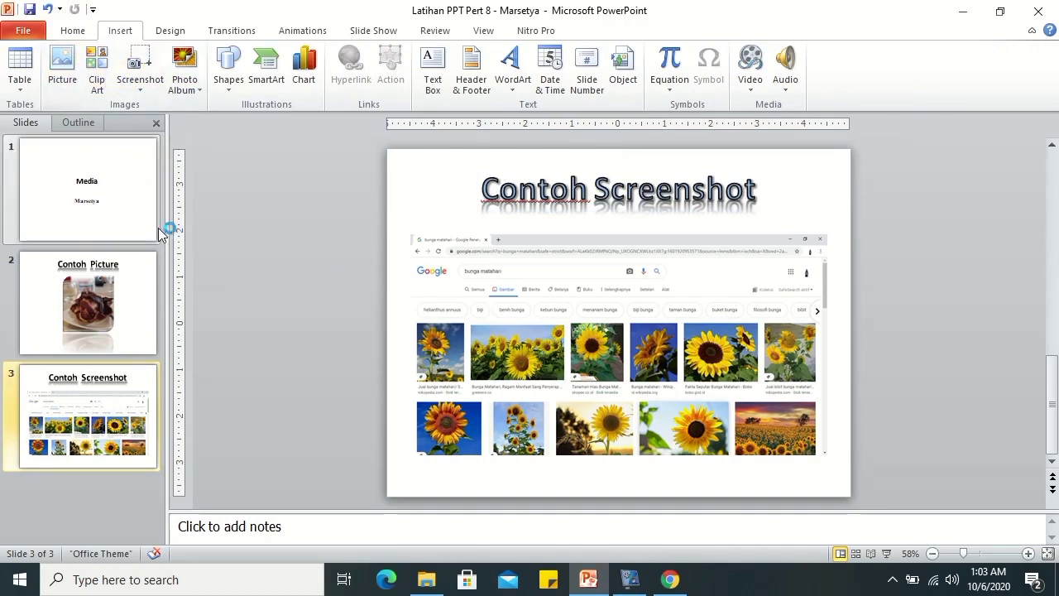
- Launch Snipping Tool via a search for 'sn', with Chrome's sunflower results behind it
click(111, 584)
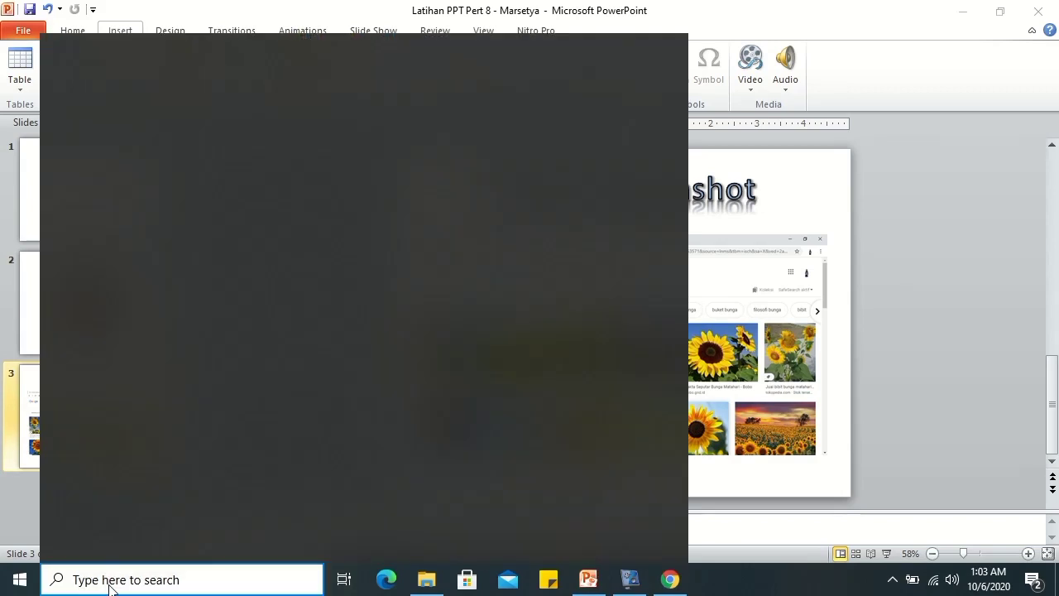
text(sn)
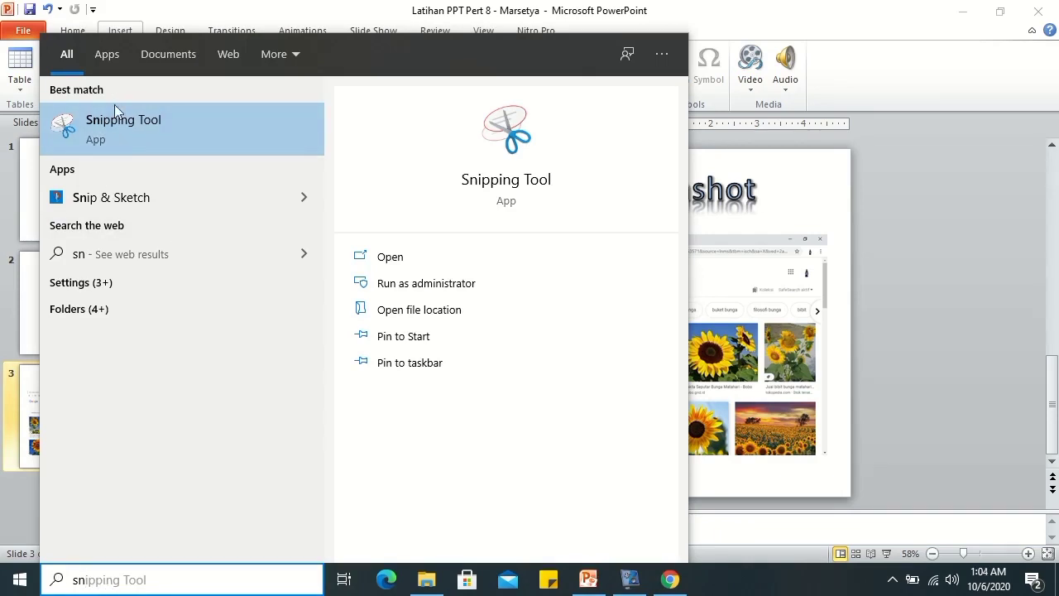
click(118, 129)
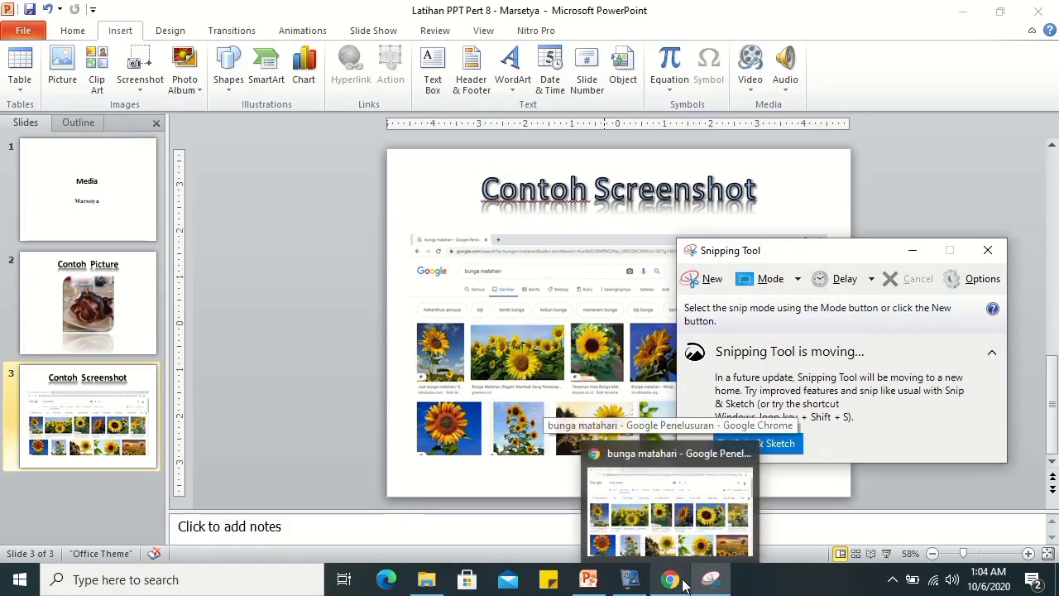
click(550, 428)
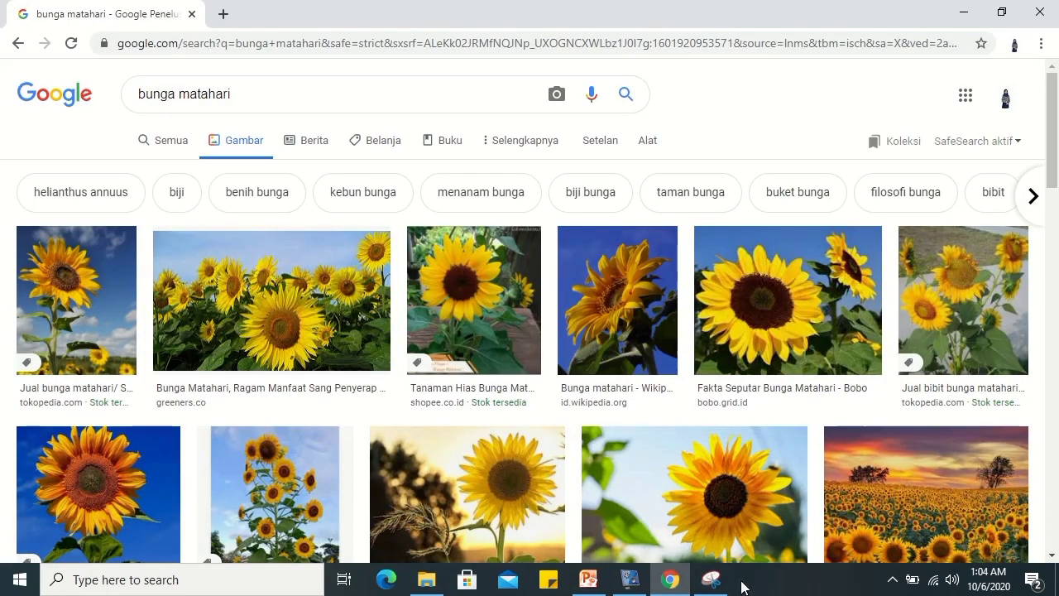
click(711, 579)
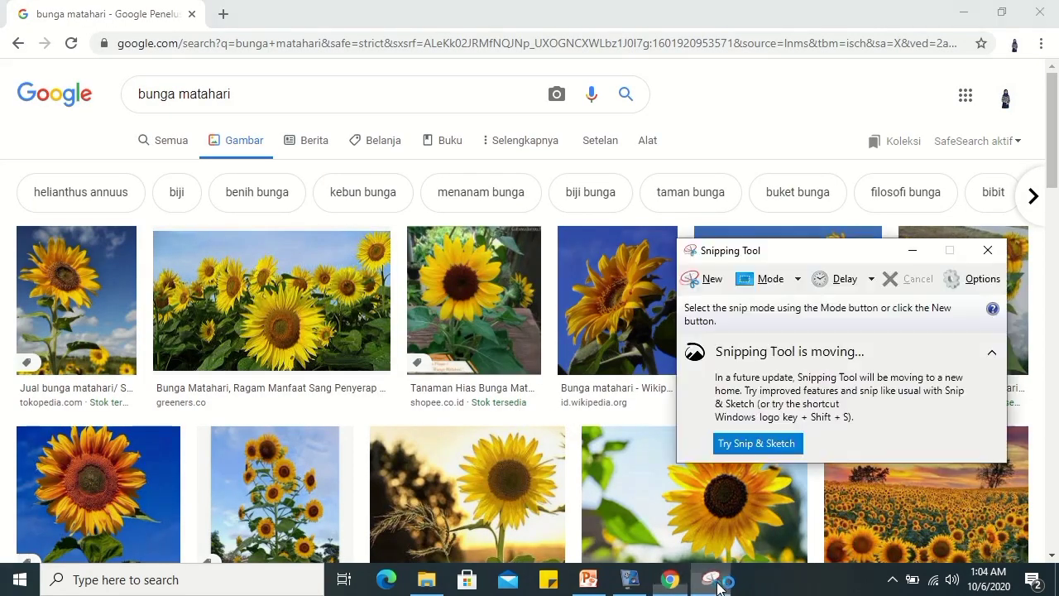
- Take a new Rectangular Snip covering almost the whole screen
click(790, 281)
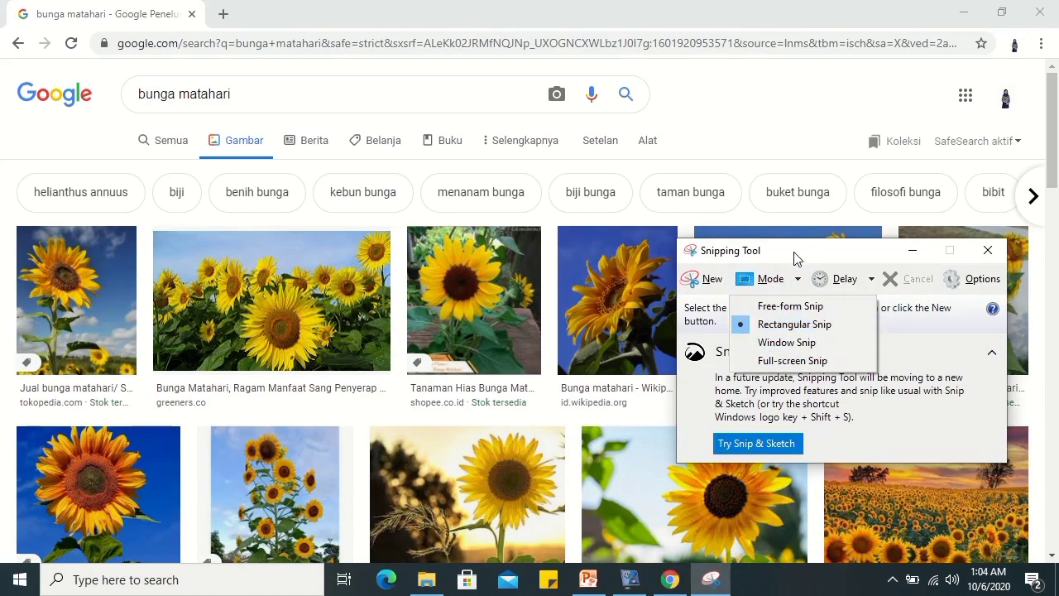
click(794, 258)
click(707, 281)
drag(4, 5, 1054, 565)
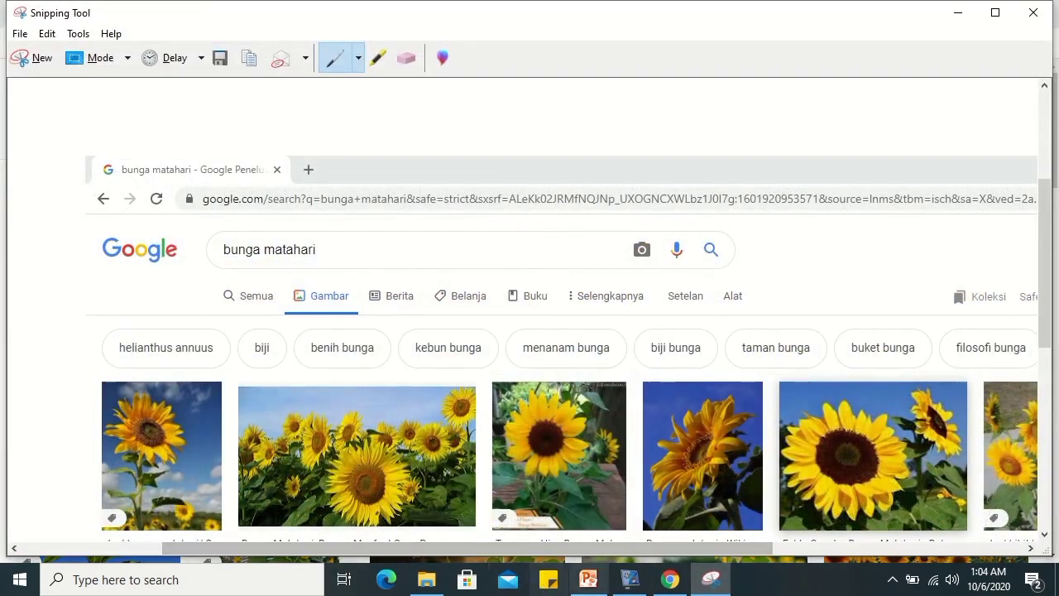
- Add slide 4, paste the sunflower snip, and shrink it to fit below the title area
click(593, 579)
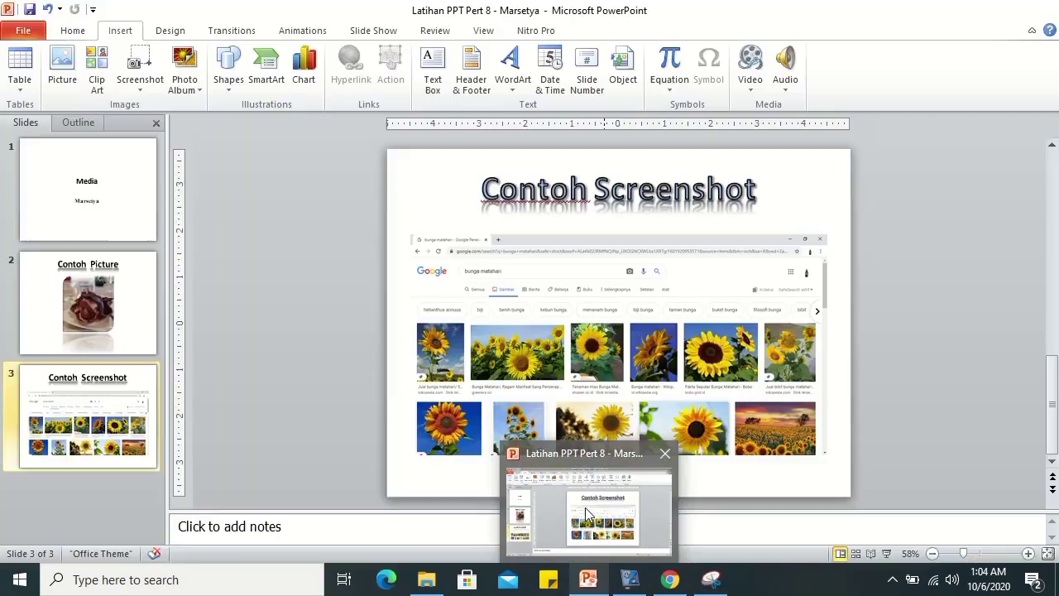
right_click(109, 497)
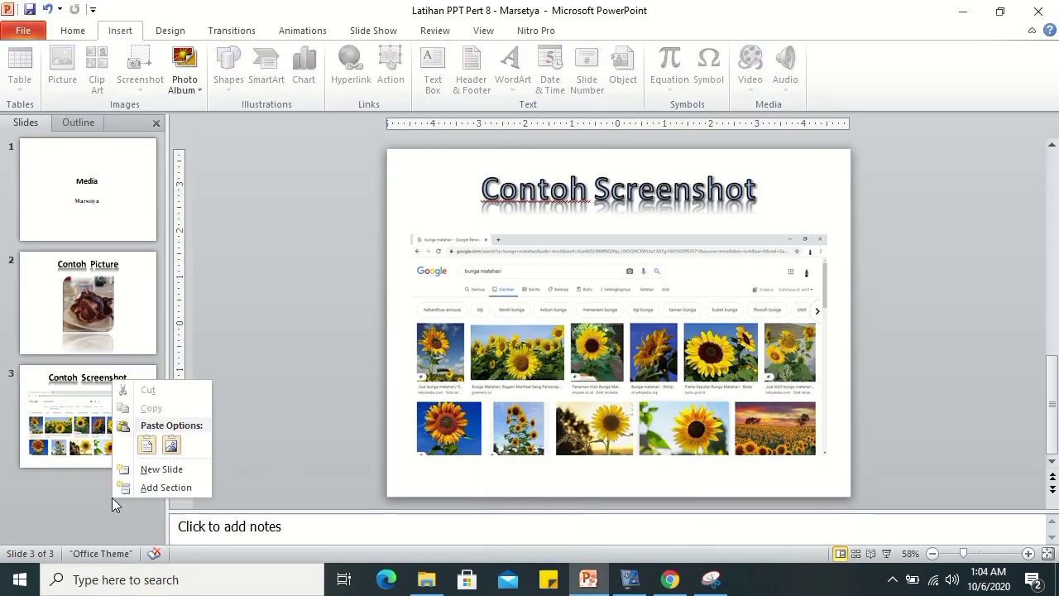
click(139, 468)
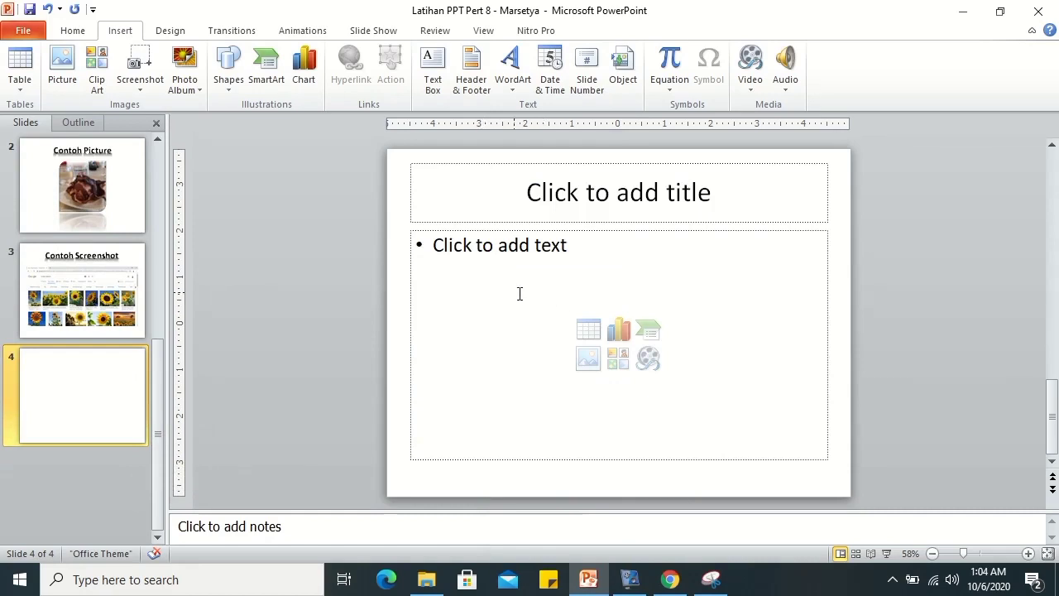
key(ctrl+v)
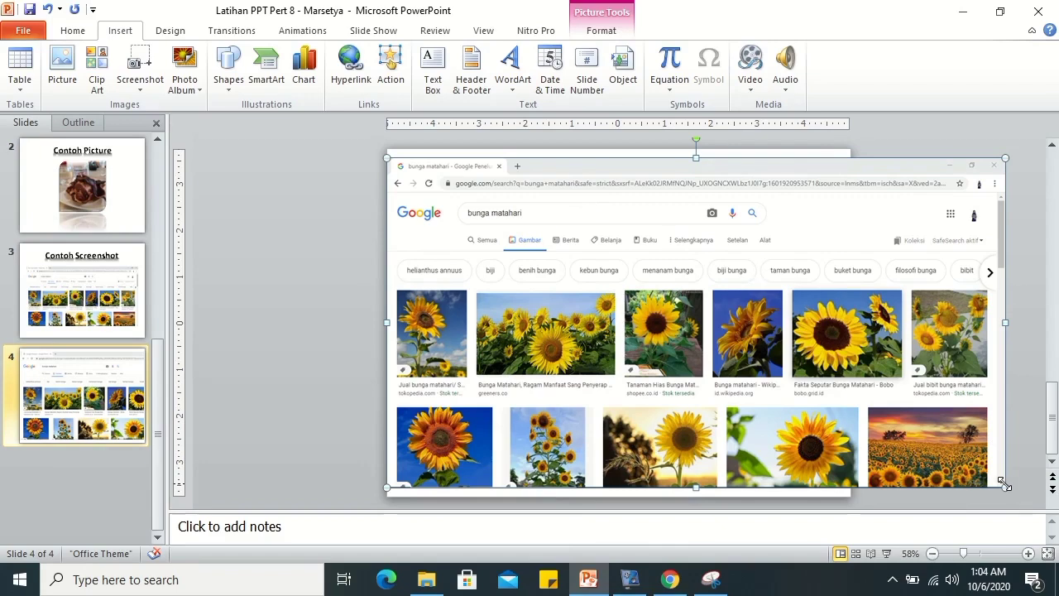
mouse_move(1003, 484)
mouse_down()
mouse_move(841, 389)
mouse_move(839, 399)
mouse_up()
drag(691, 247, 691, 307)
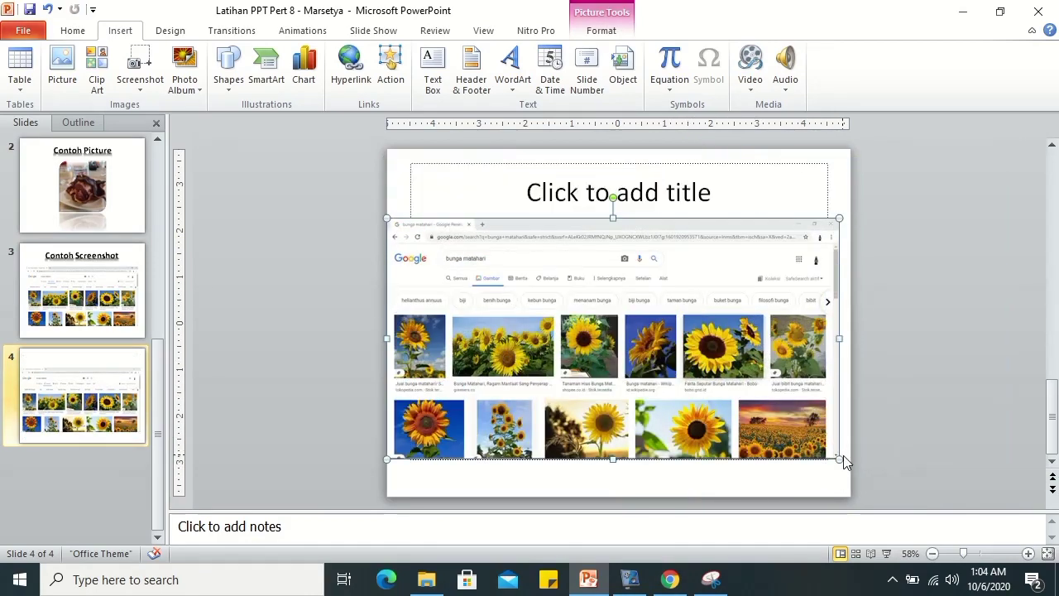
drag(840, 457, 804, 440)
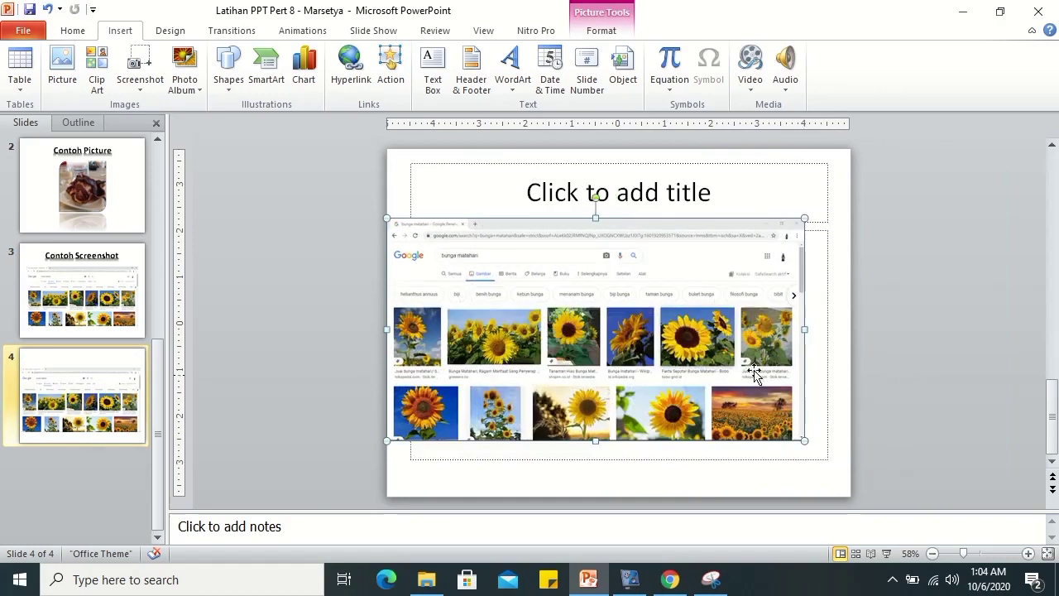
drag(724, 344, 739, 352)
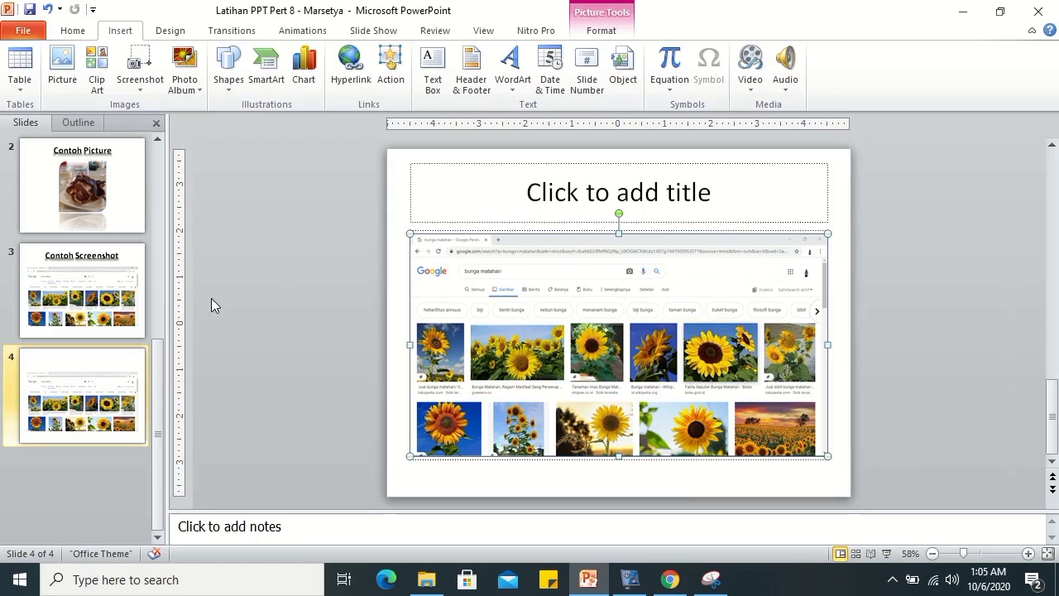
- Copy slide 3's Contoh Screenshot title and paste it into slide 4's title
click(104, 274)
click(569, 174)
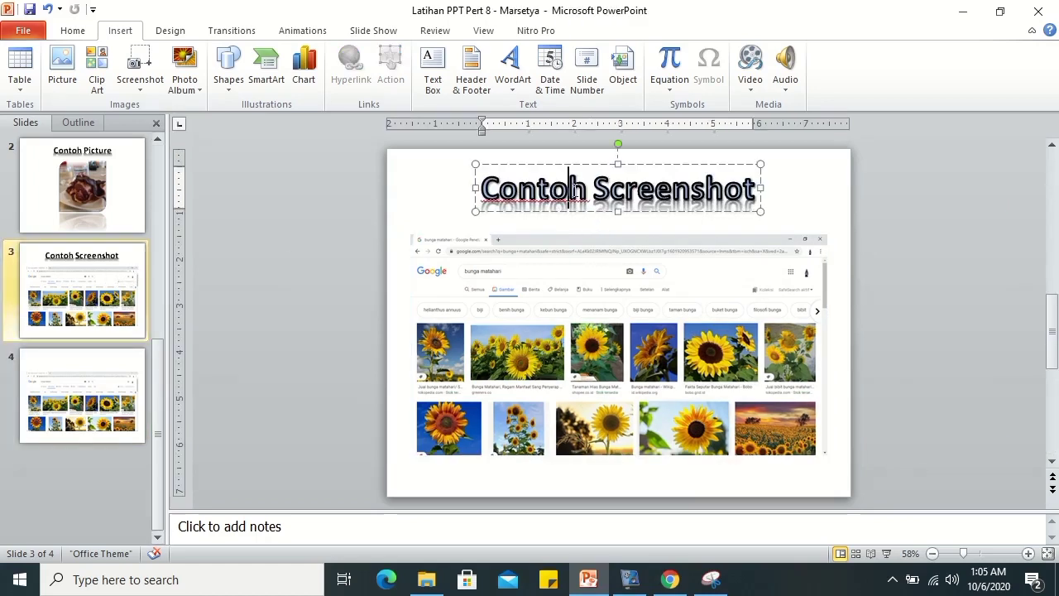
click(569, 164)
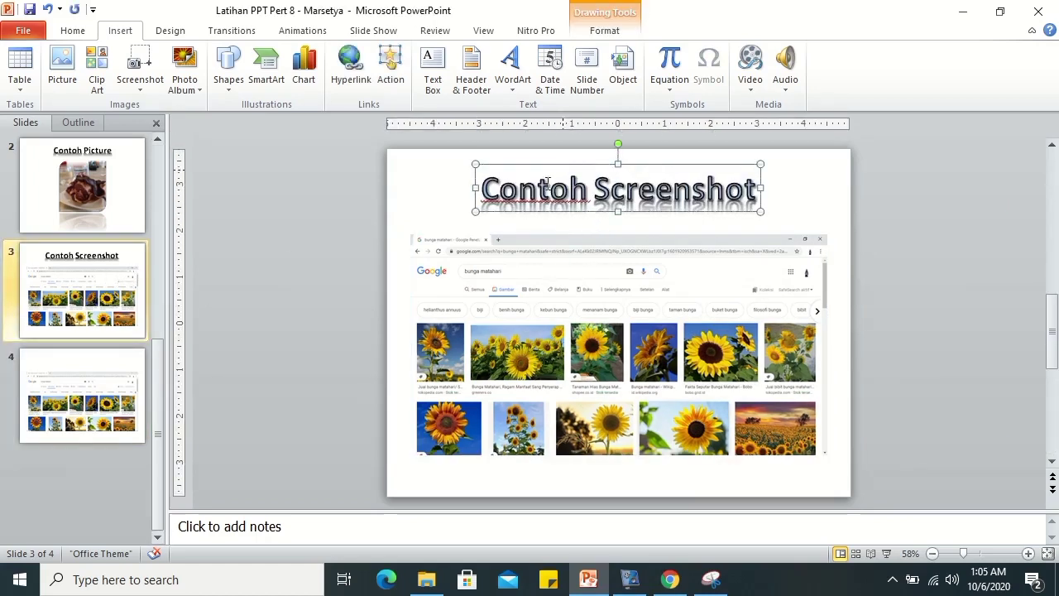
scroll(324, 325, down, 1)
click(479, 210)
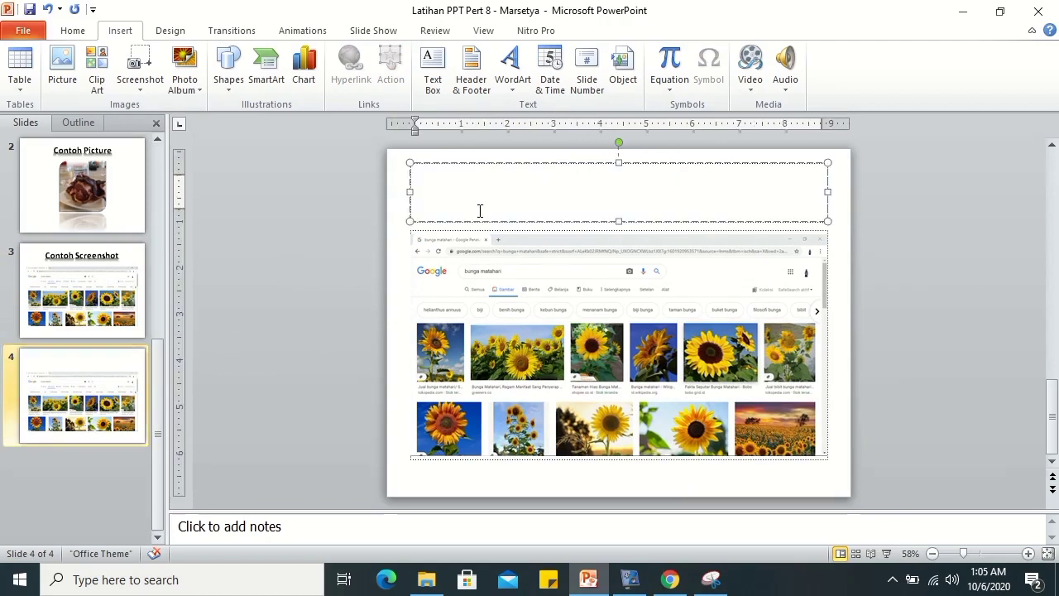
key(ctrl+v)
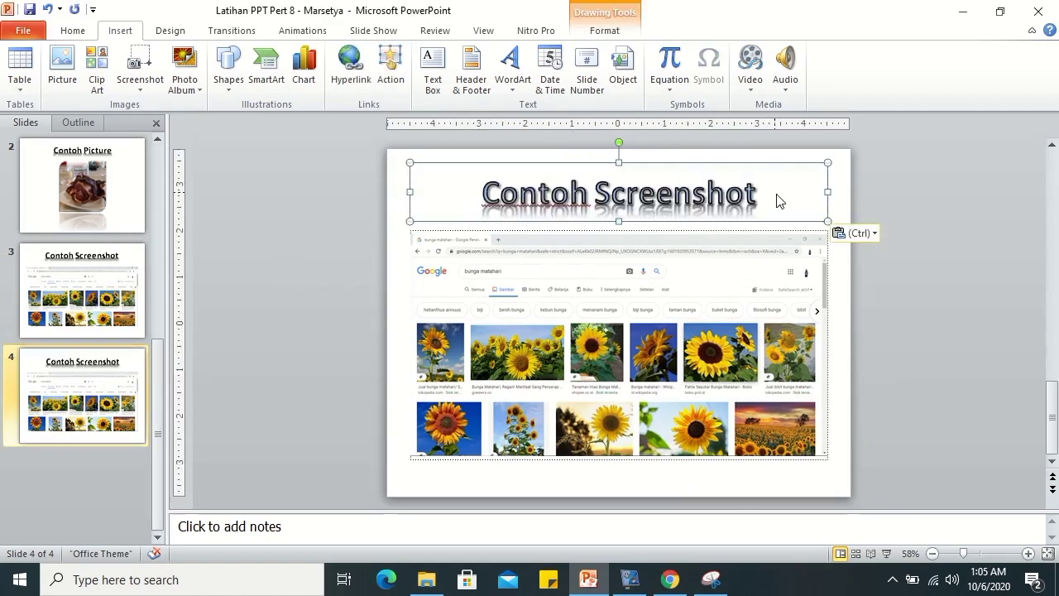
click(762, 192)
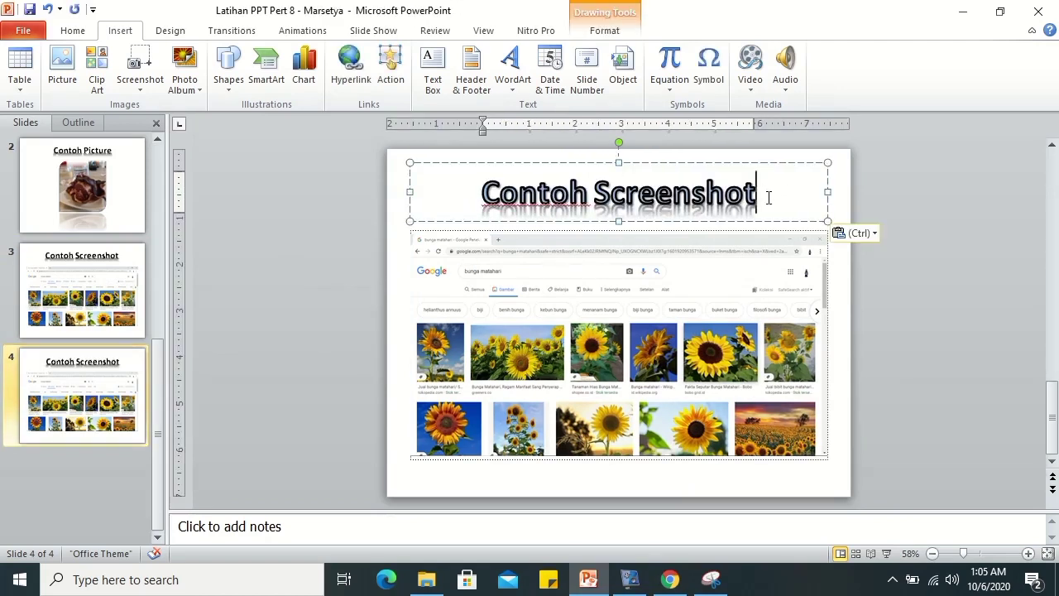
click(895, 188)
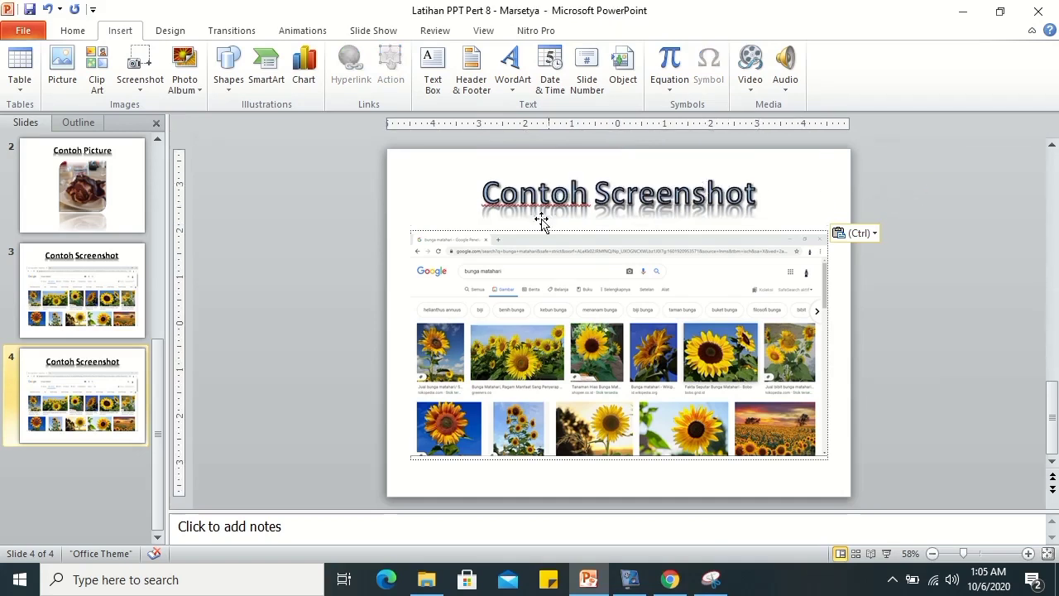
- Re-centre slide 3's screenshot under the title and apply the second Preset picture effect
click(112, 275)
drag(584, 263, 563, 295)
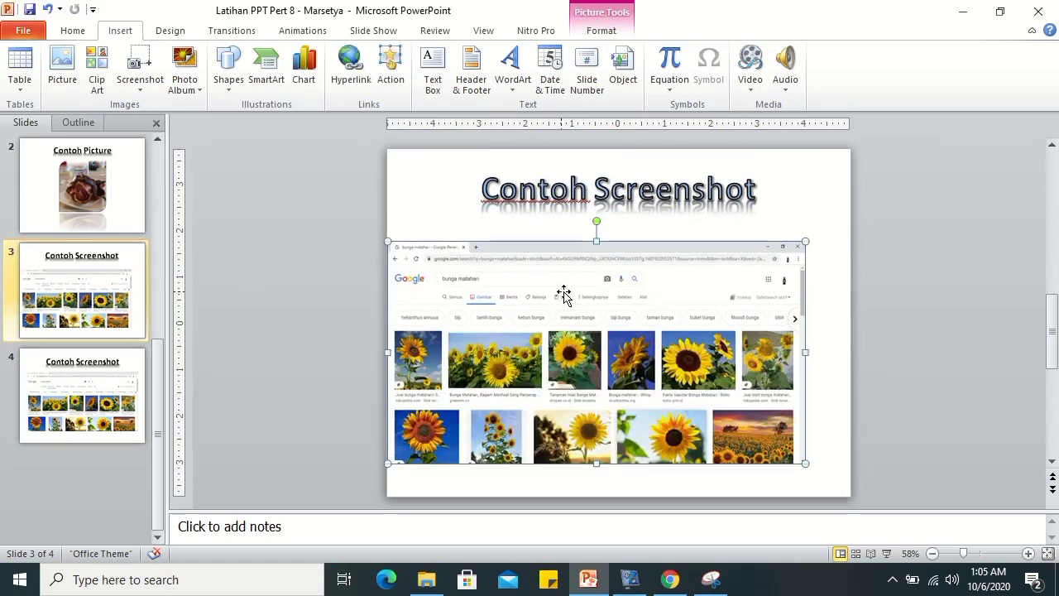
drag(636, 287, 642, 290)
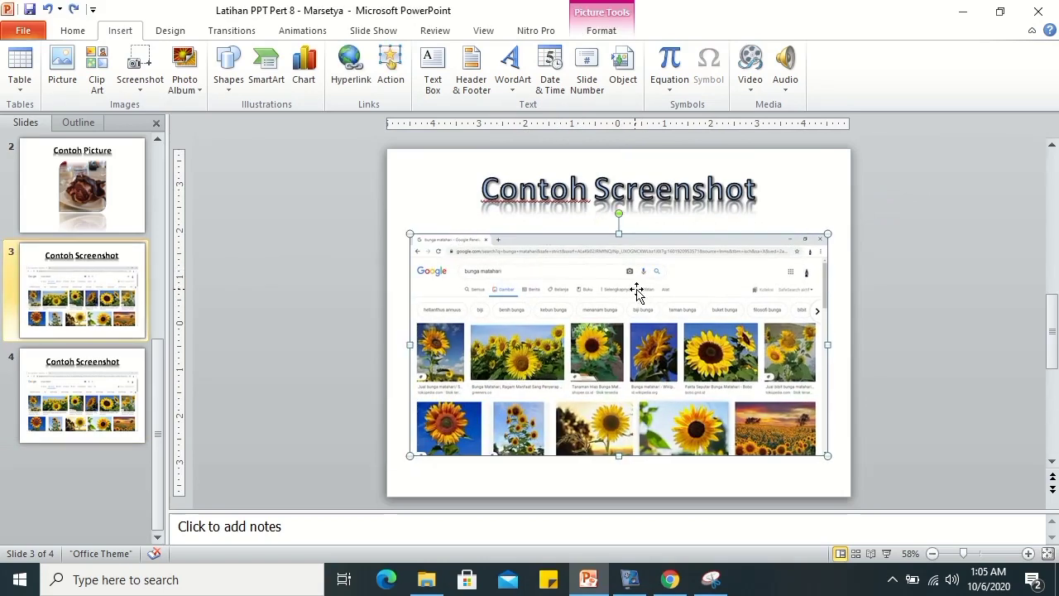
double_click(650, 277)
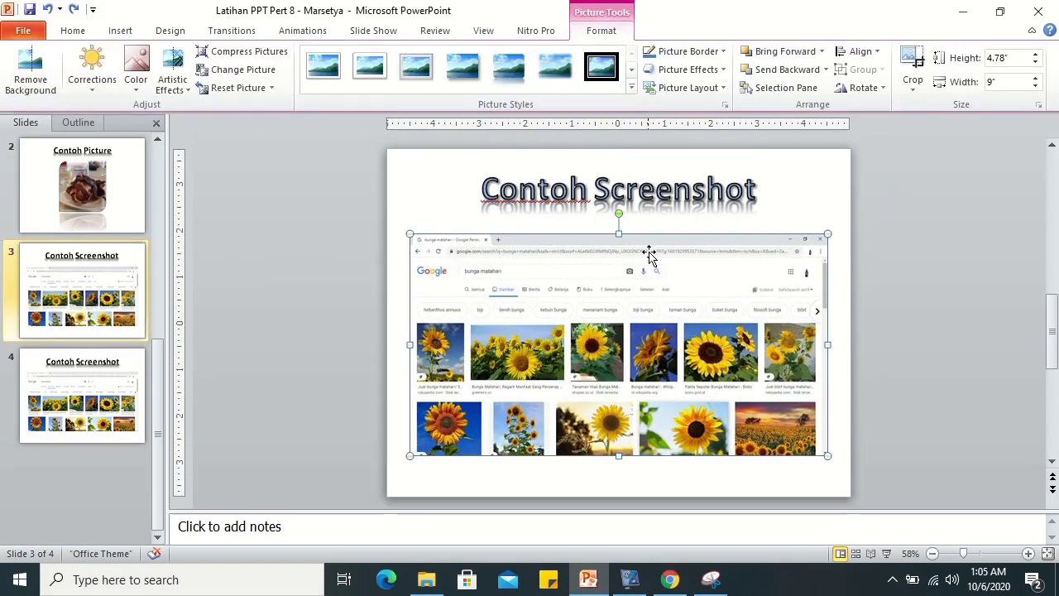
click(688, 70)
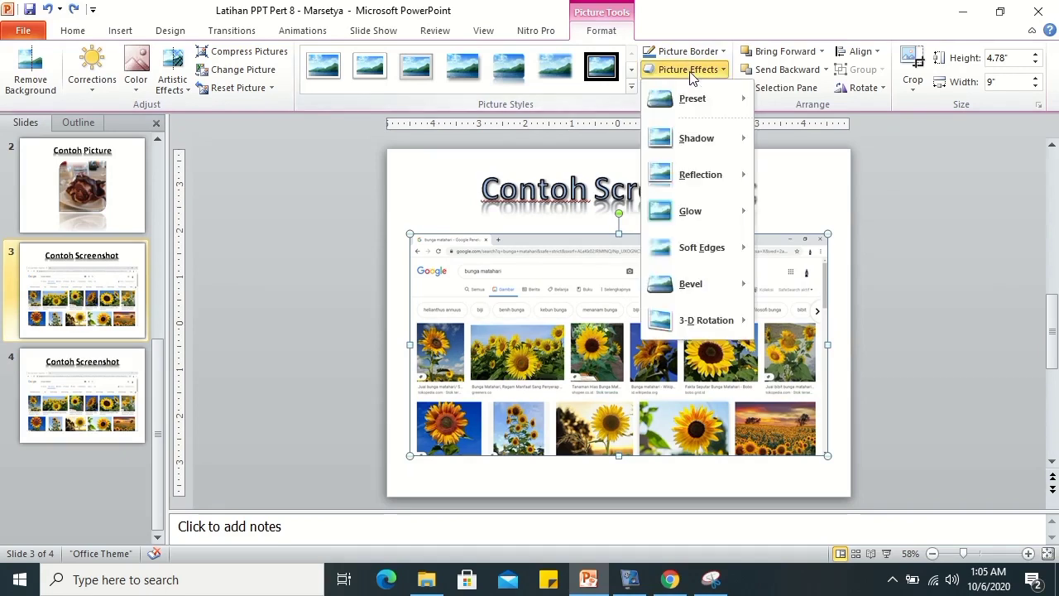
mouse_move(693, 112)
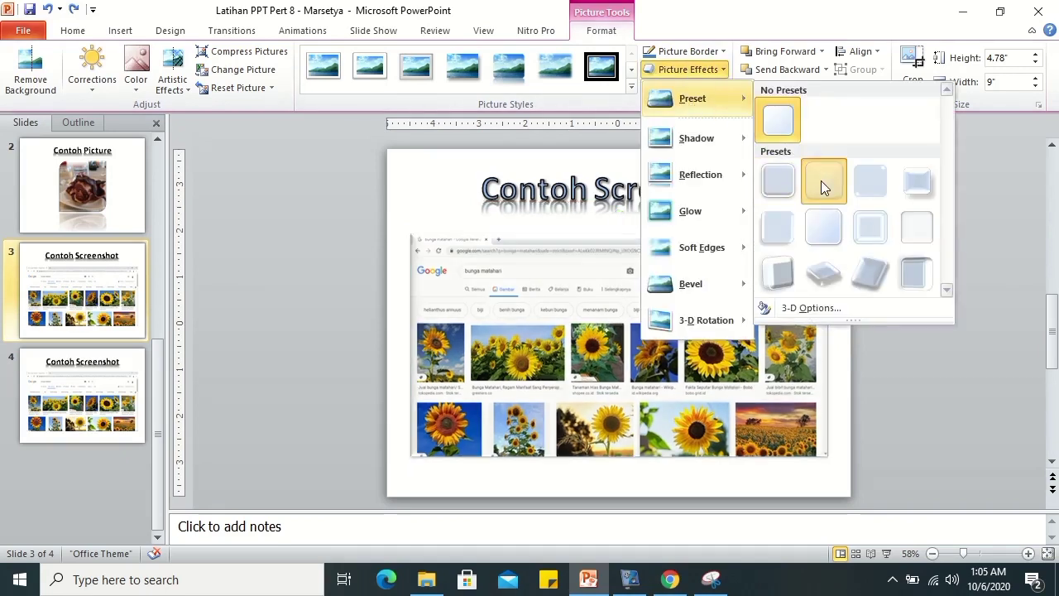
click(821, 181)
- Give the screenshot an outer shadow and set its reflection to No Reflection
click(722, 75)
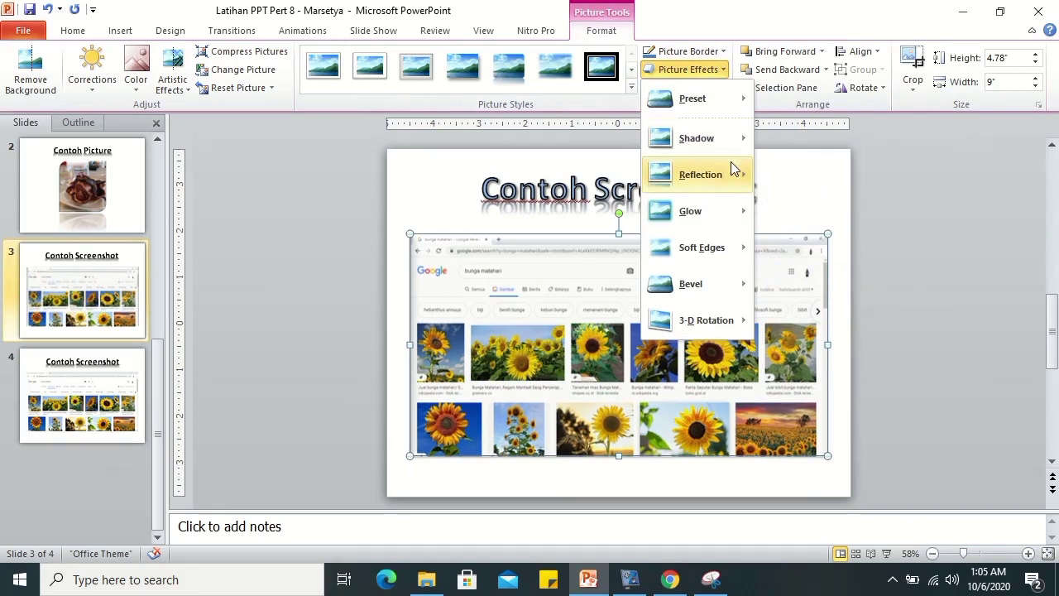
mouse_move(712, 138)
click(828, 262)
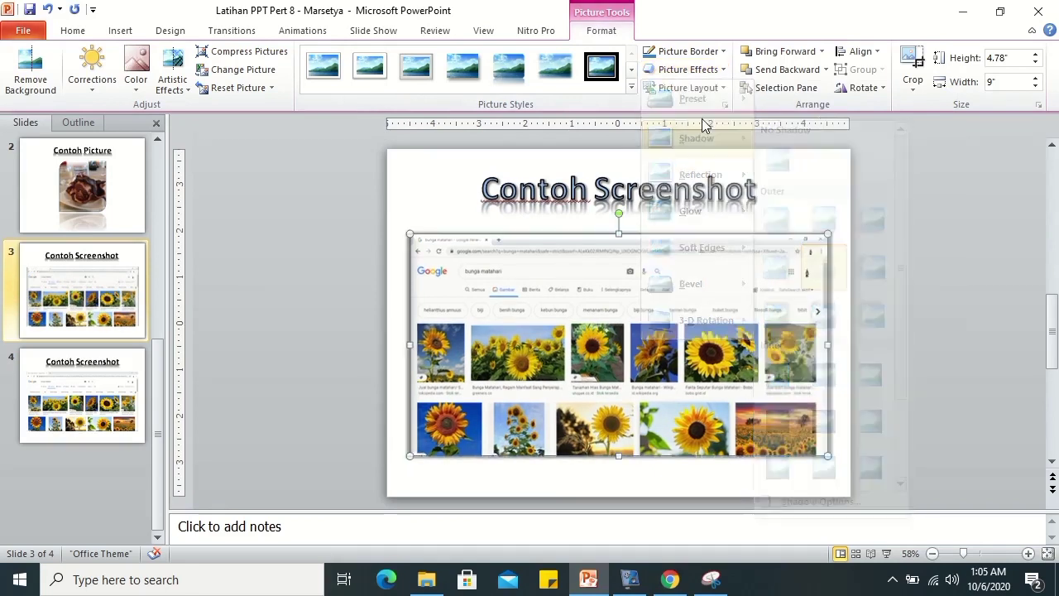
click(704, 72)
mouse_move(739, 175)
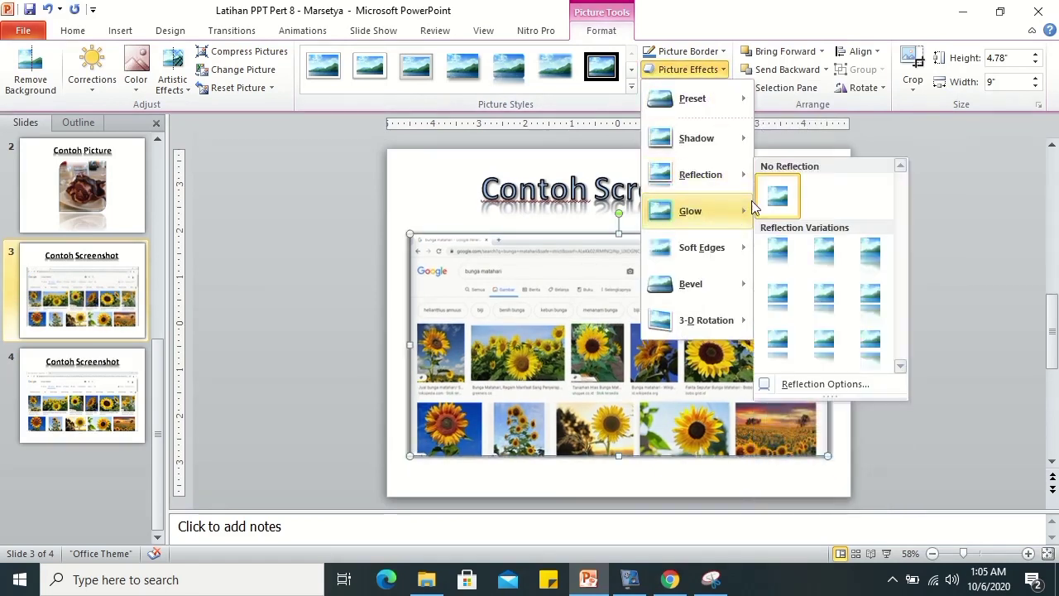
click(779, 240)
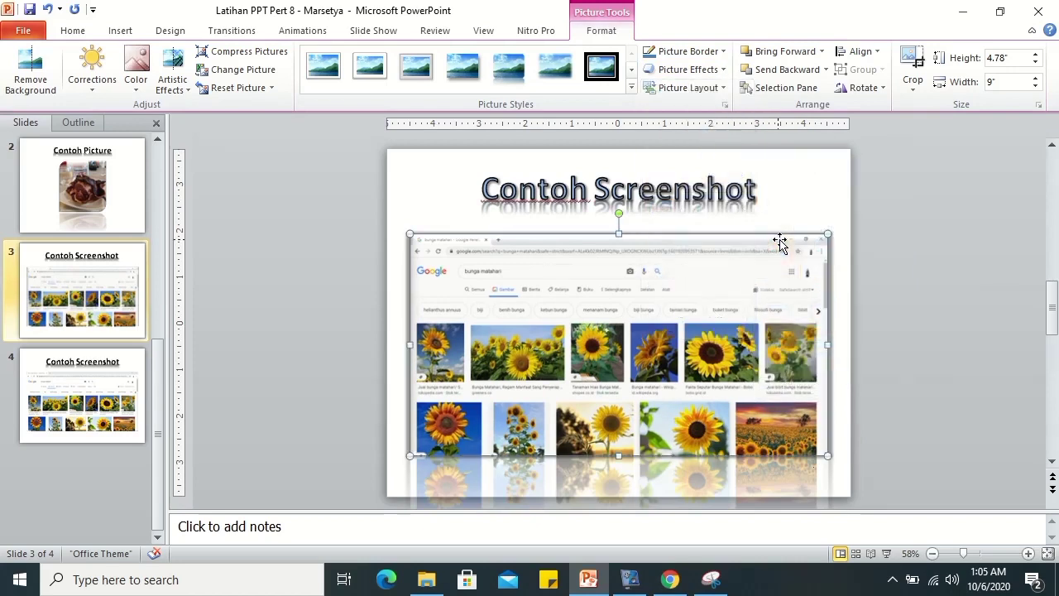
click(701, 71)
mouse_move(733, 181)
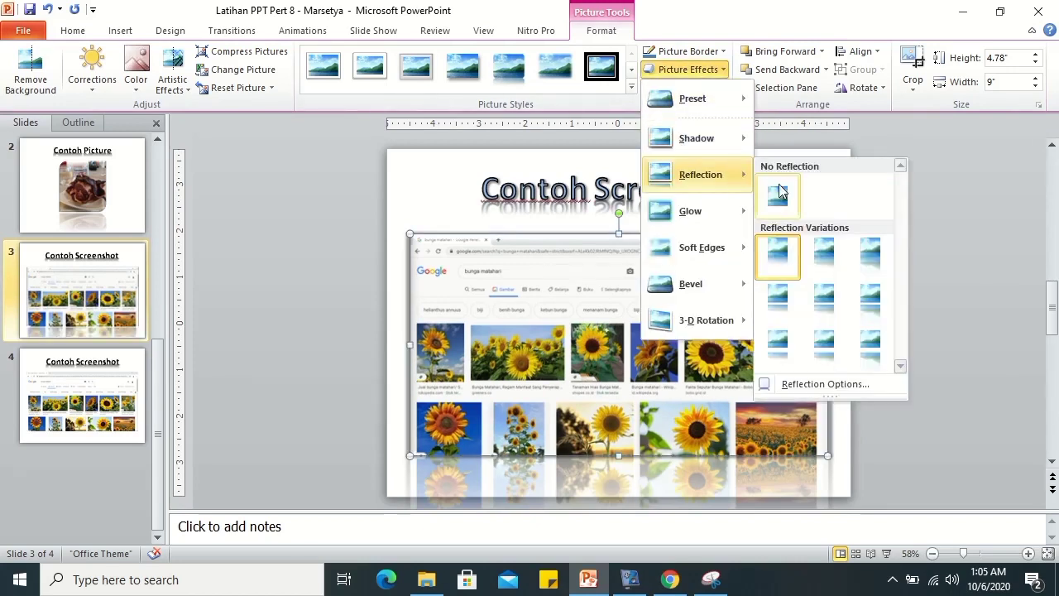
click(779, 197)
- Apply 1 Point soft edges to the screenshot
click(701, 71)
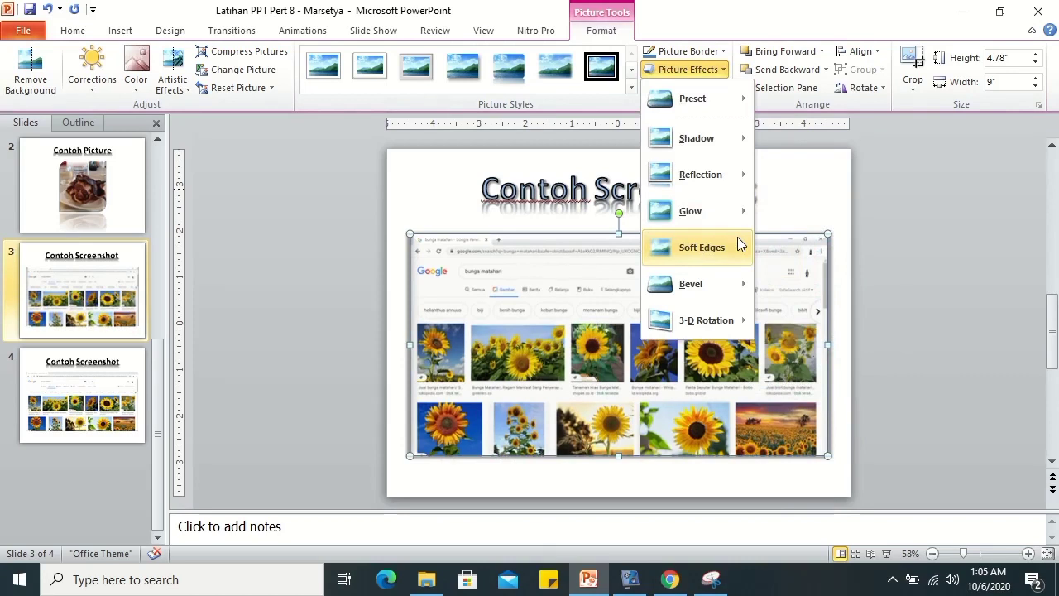
mouse_move(737, 240)
click(799, 306)
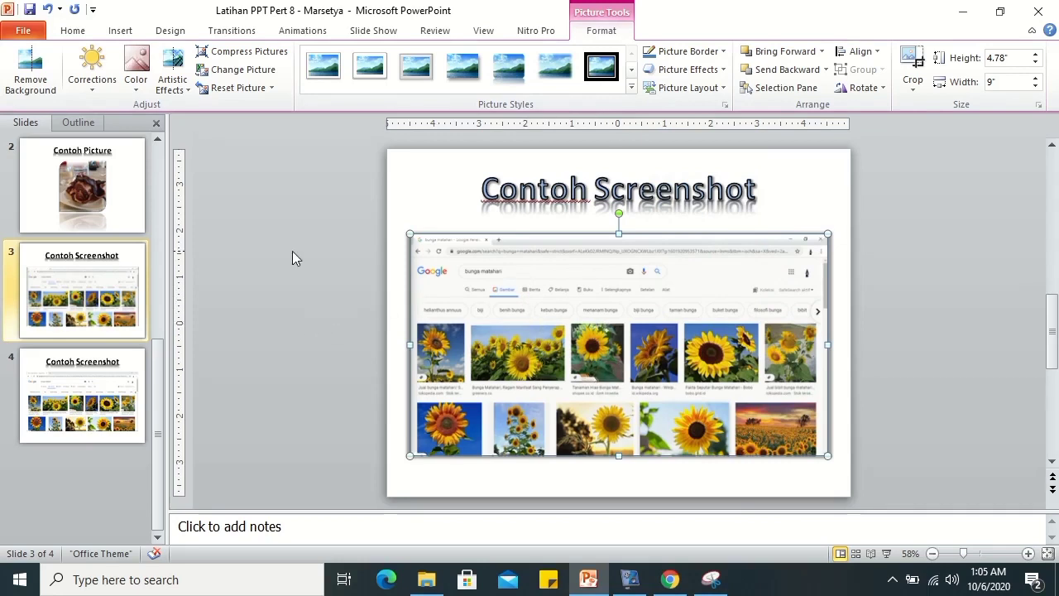
- Give slide 4's sunflower screenshot an offset bottom shadow
click(71, 397)
click(427, 323)
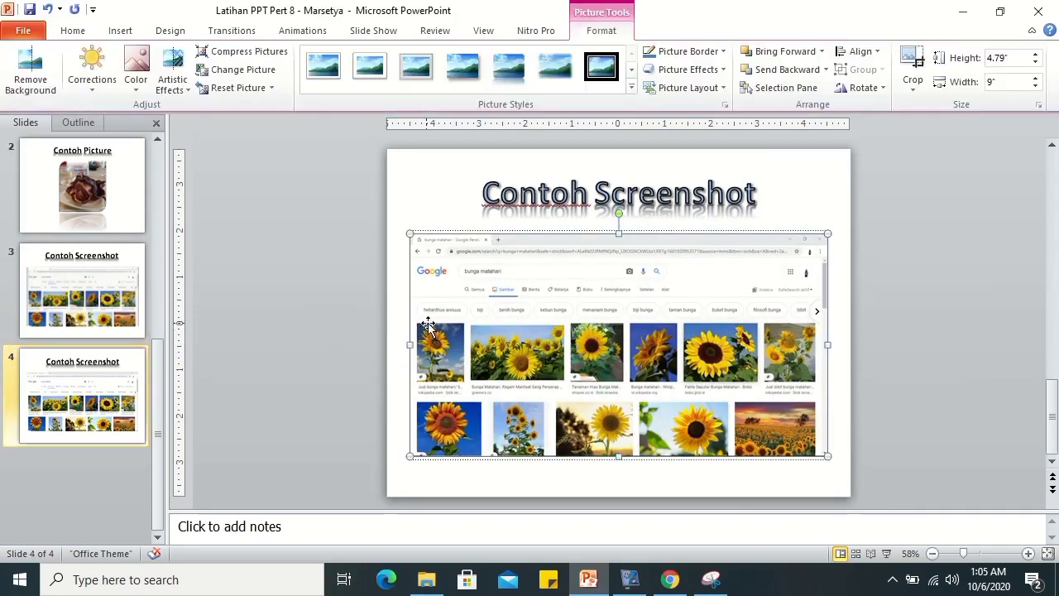
click(687, 71)
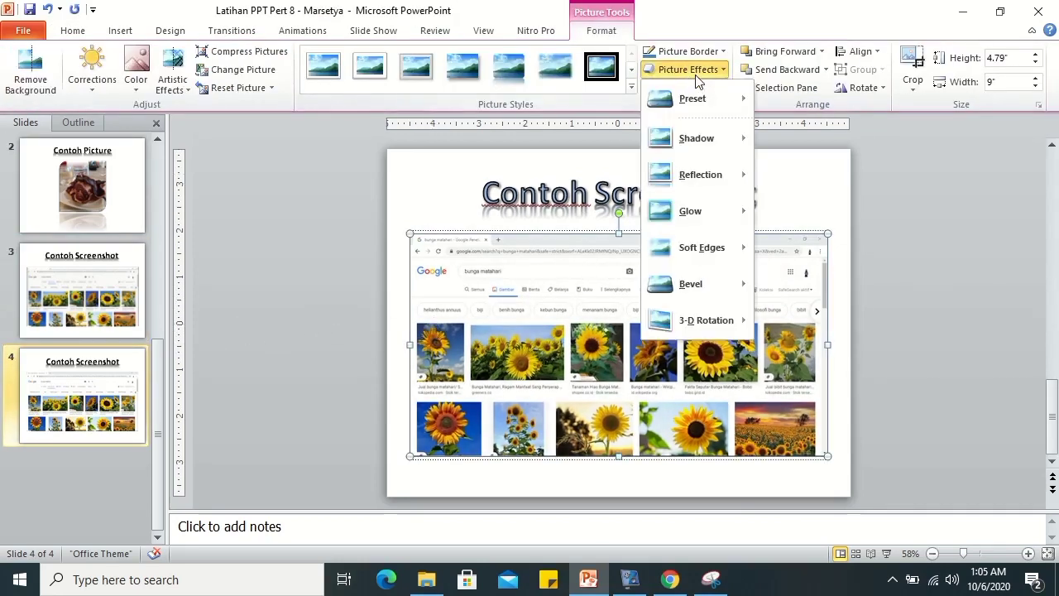
mouse_move(716, 140)
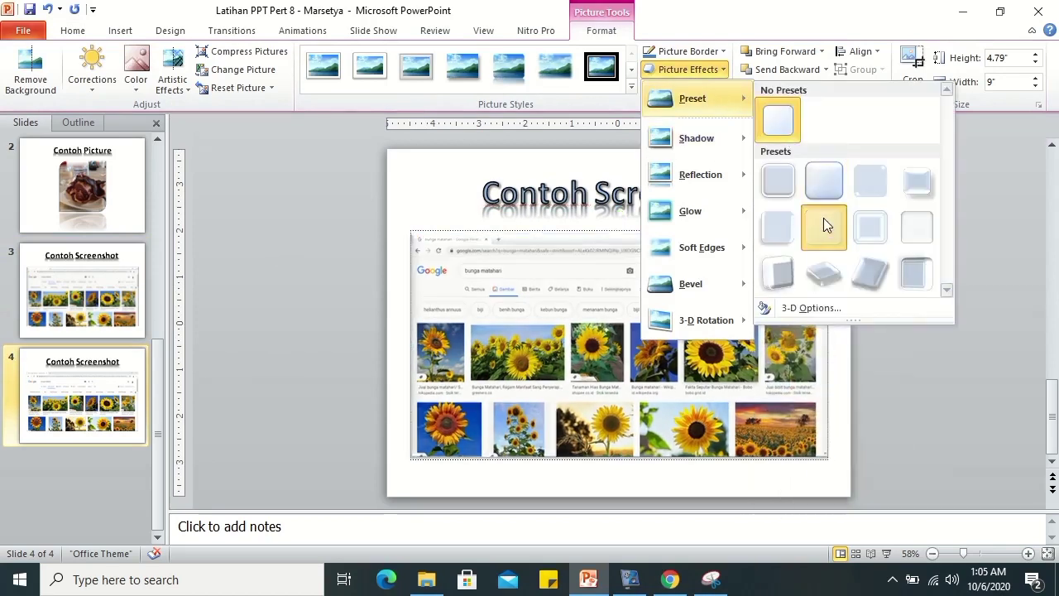
click(702, 71)
click(701, 71)
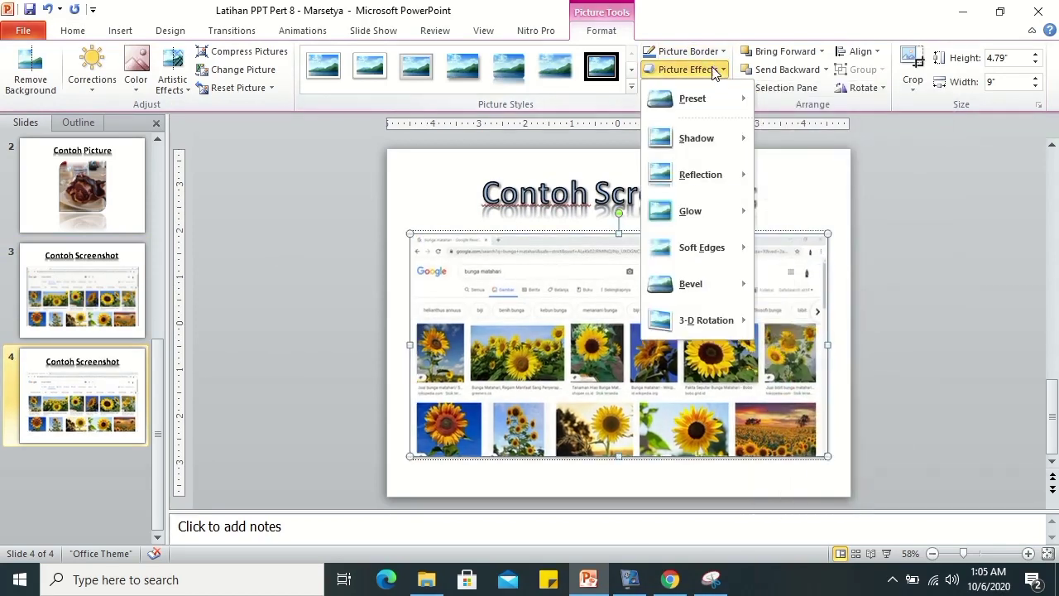
mouse_move(730, 140)
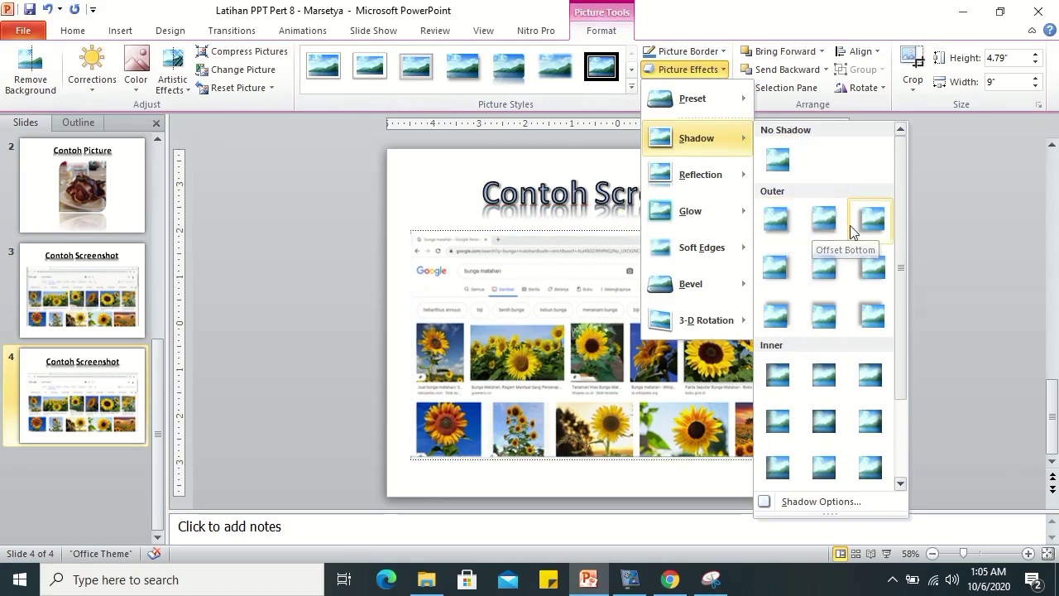
click(870, 272)
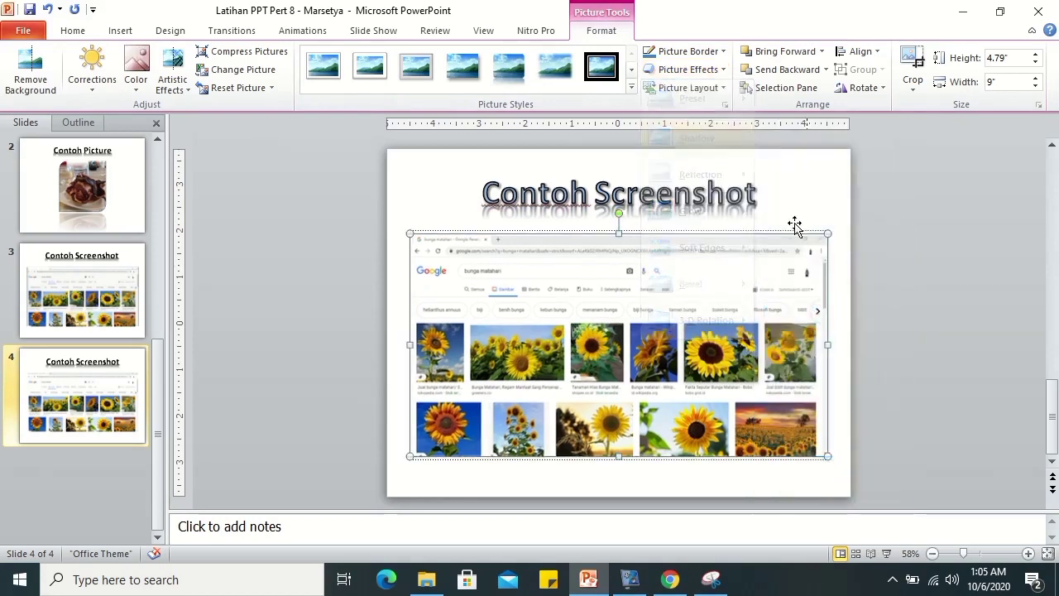
- Apply the first bevel preset to the sunflower screenshot
click(710, 71)
mouse_move(736, 279)
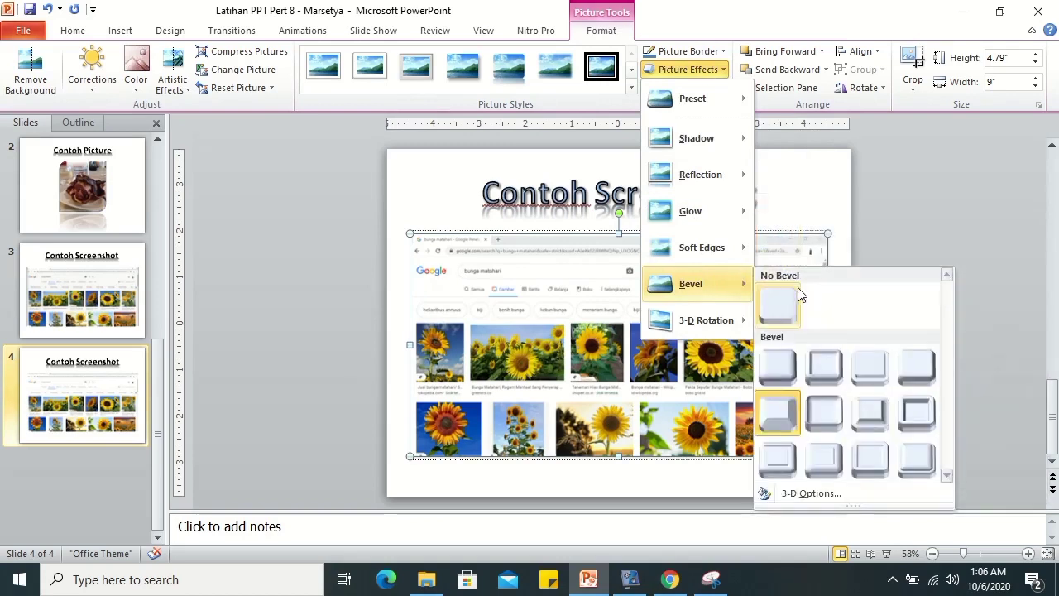
click(785, 368)
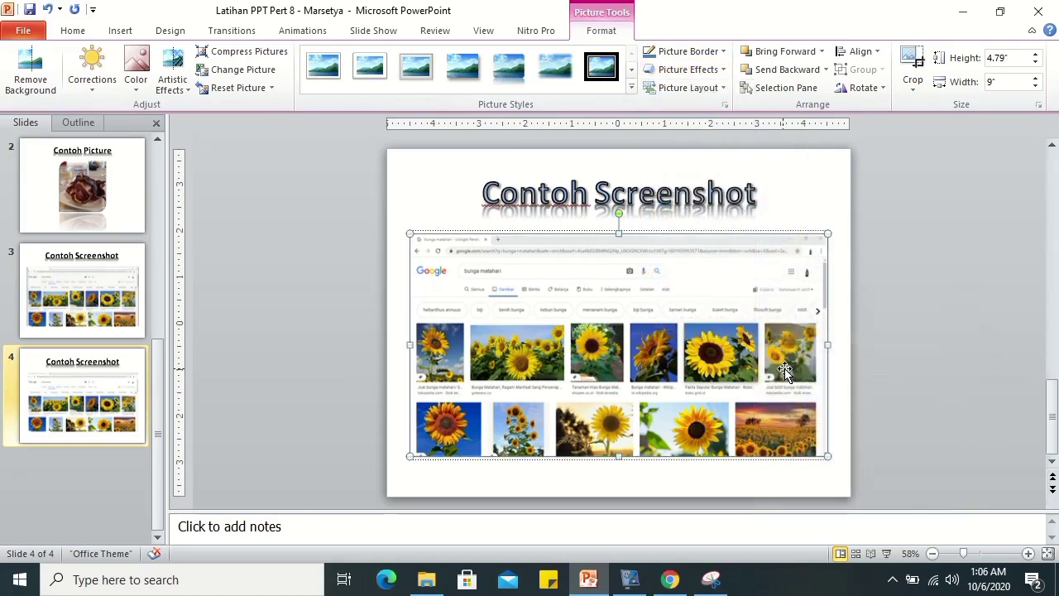
click(866, 251)
- Try a reflection beneath the screenshot, then set it back to No Reflection
click(799, 248)
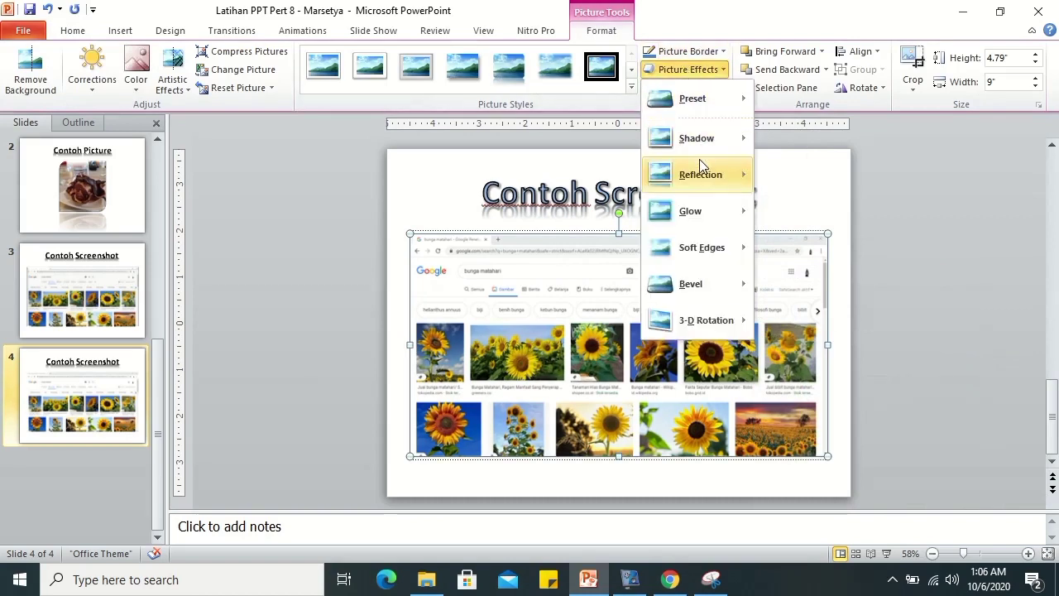
mouse_move(699, 172)
click(785, 249)
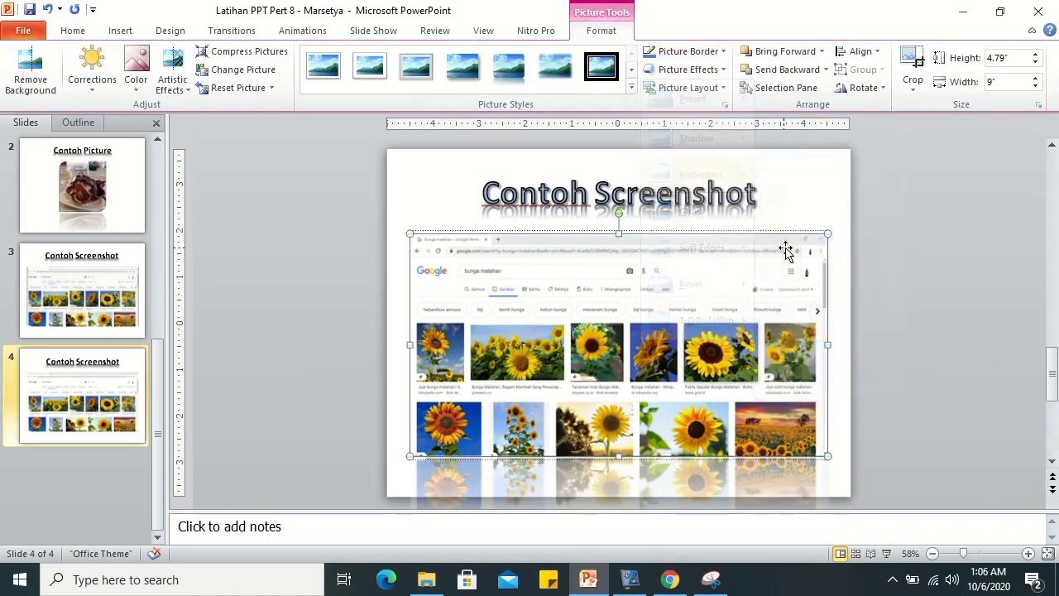
click(874, 245)
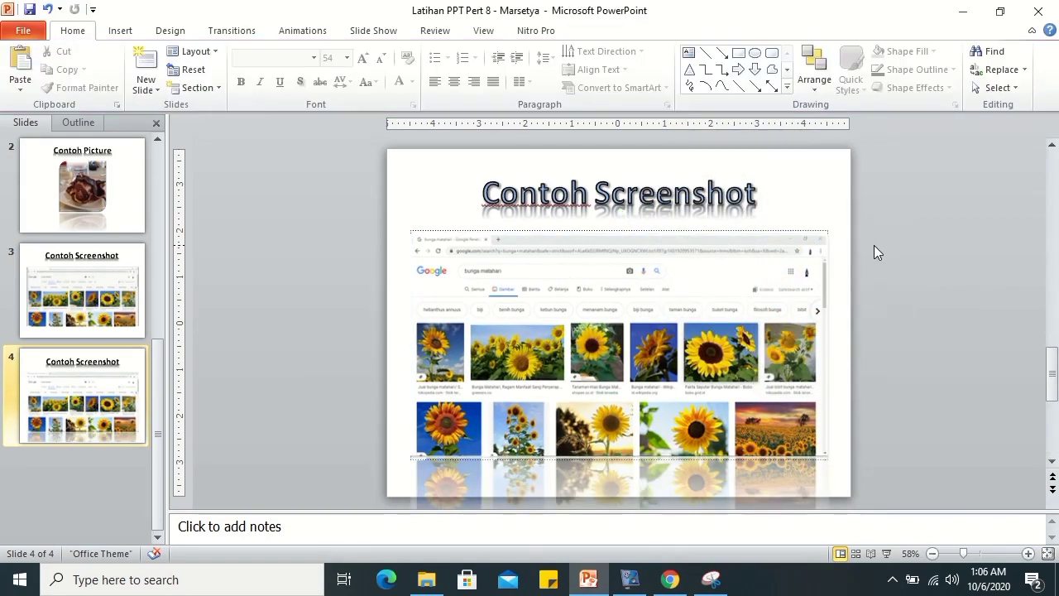
click(674, 364)
click(692, 73)
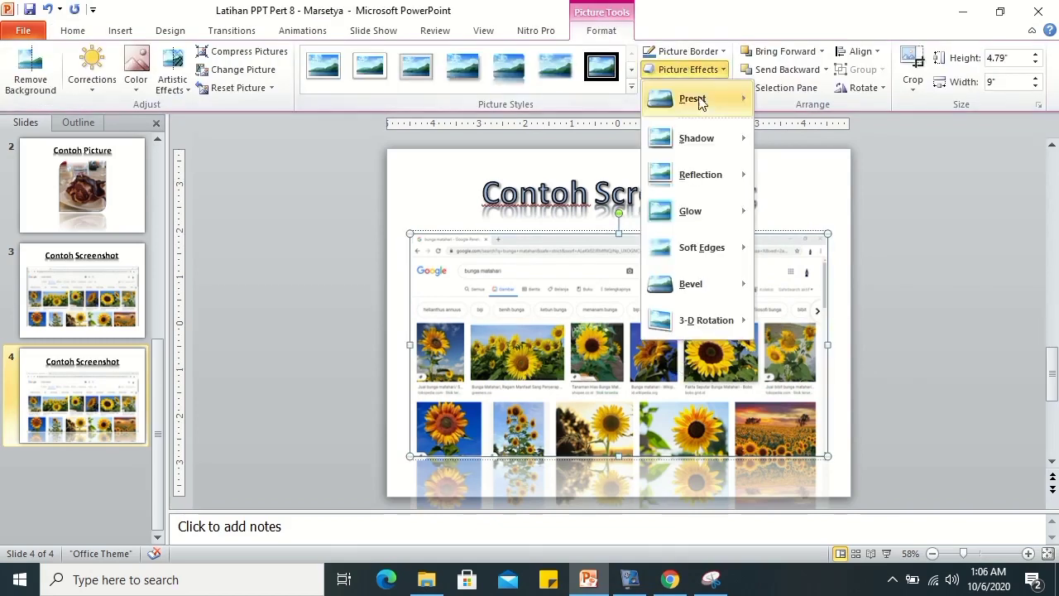
mouse_move(716, 226)
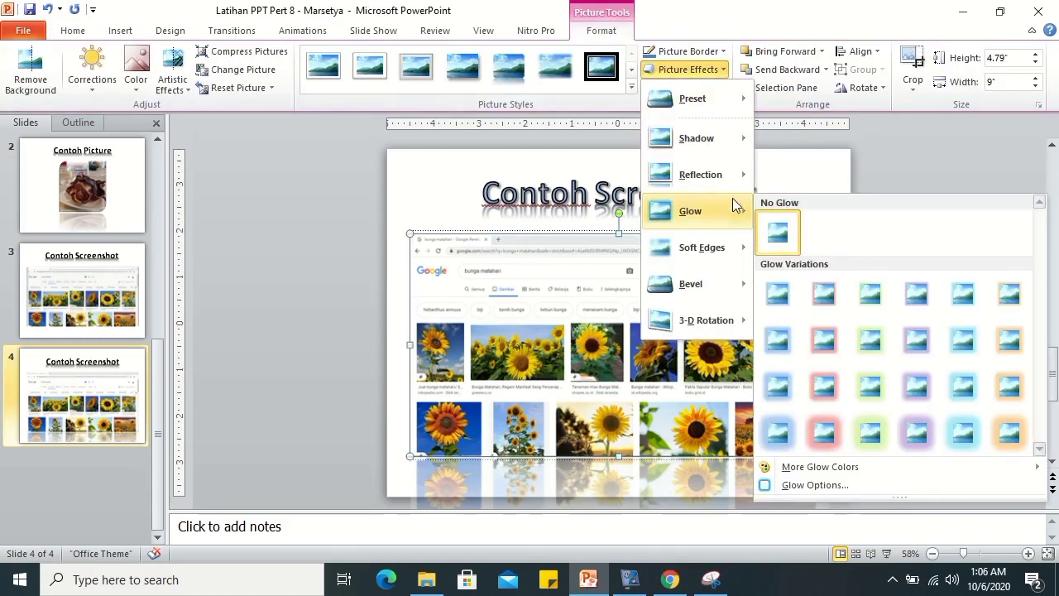
mouse_move(728, 174)
click(765, 204)
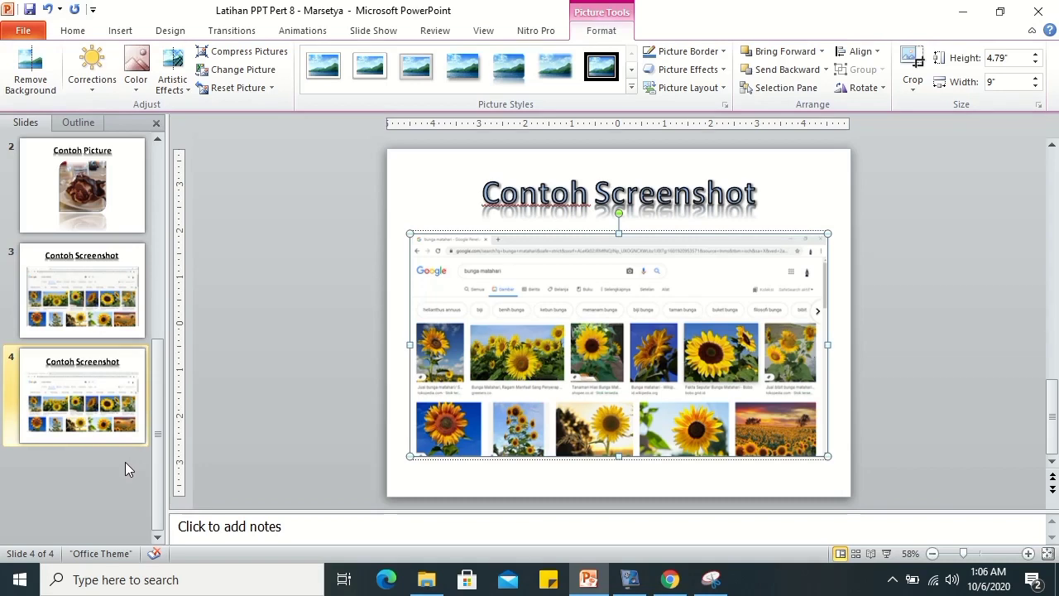
- In Chrome, replace 'matahari' with 'tulip' to search 'bunga tulip' images, then return to PowerPoint
click(670, 579)
drag(242, 96, 176, 96)
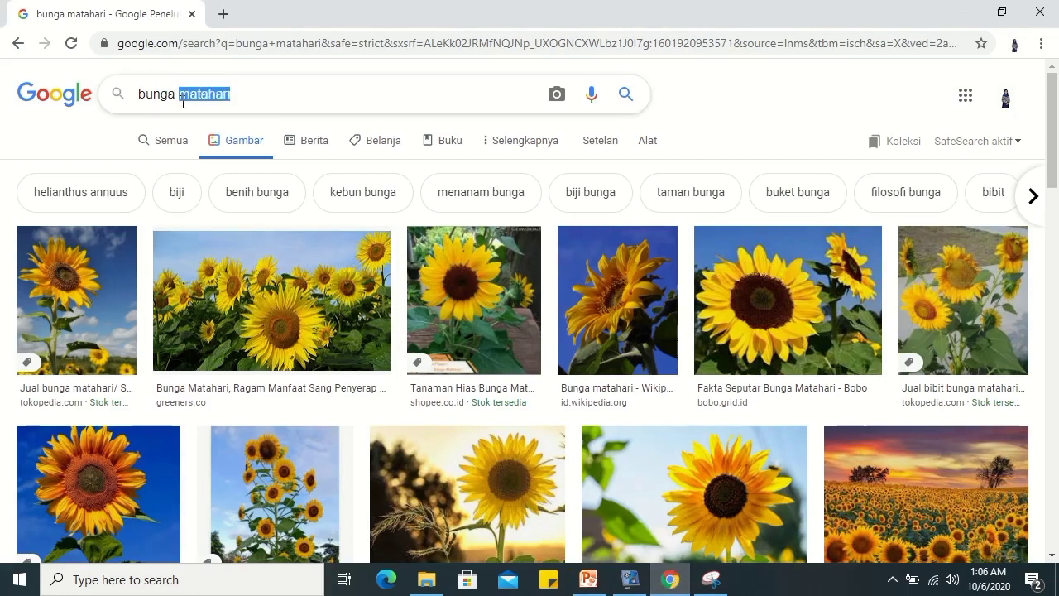
text(tuli)
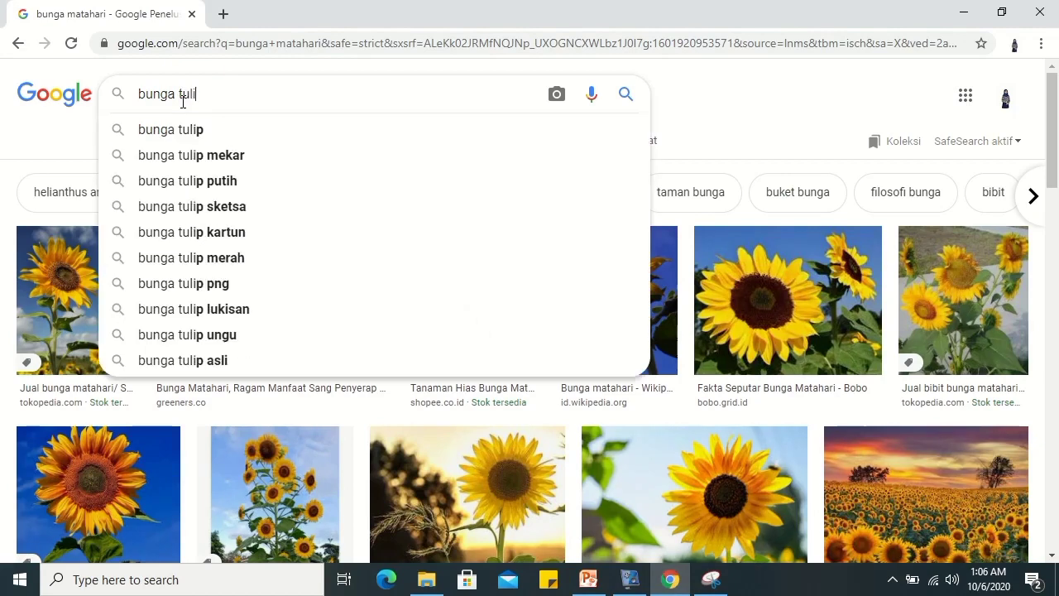
text(p)
key(Return)
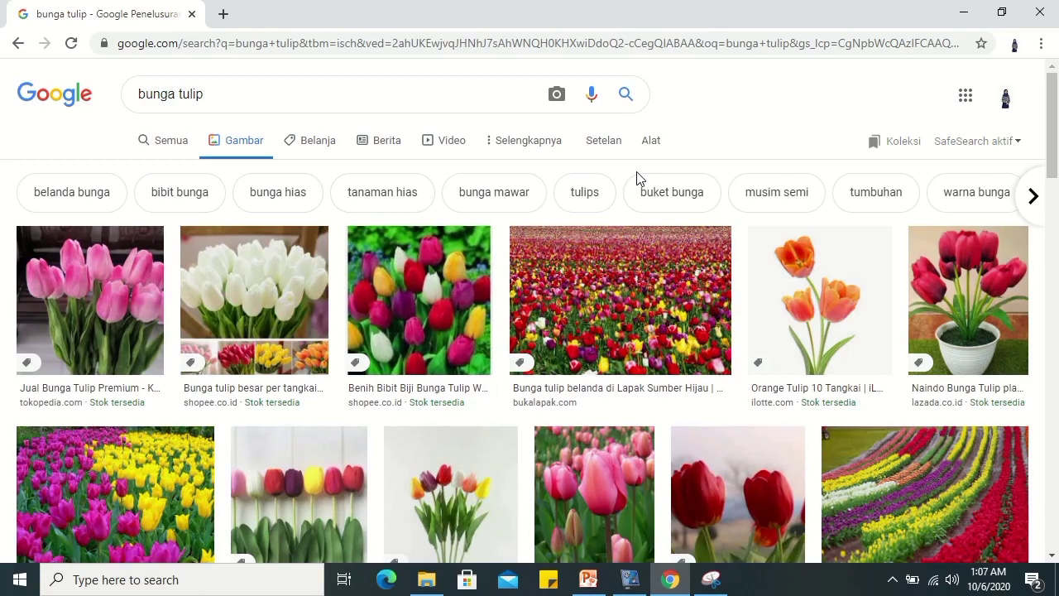
click(587, 581)
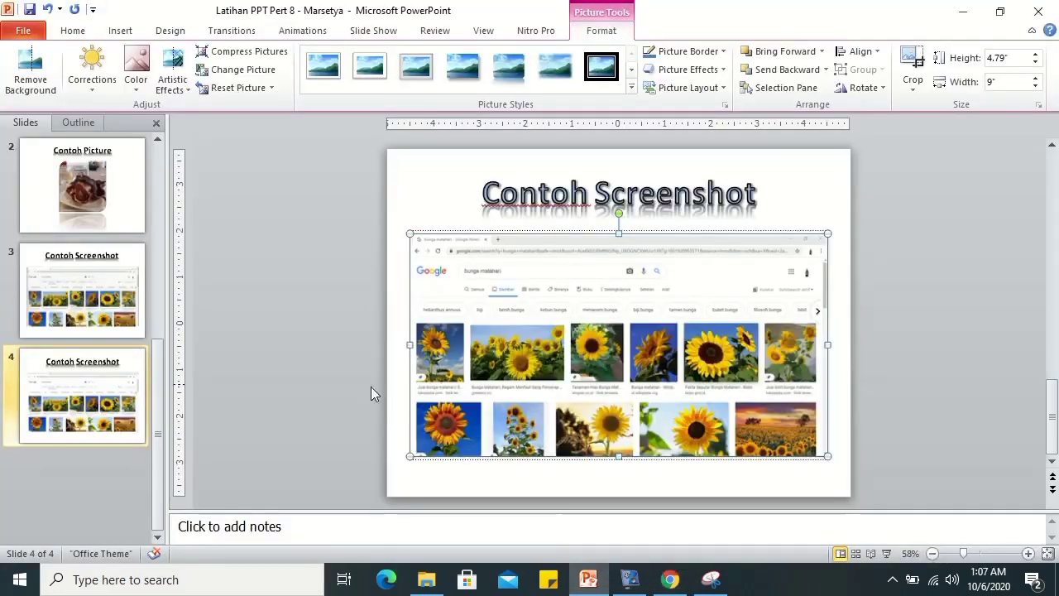
- Add a Title and Content slide 5 and paste the tulip screenshot, shrunk below the title
click(31, 466)
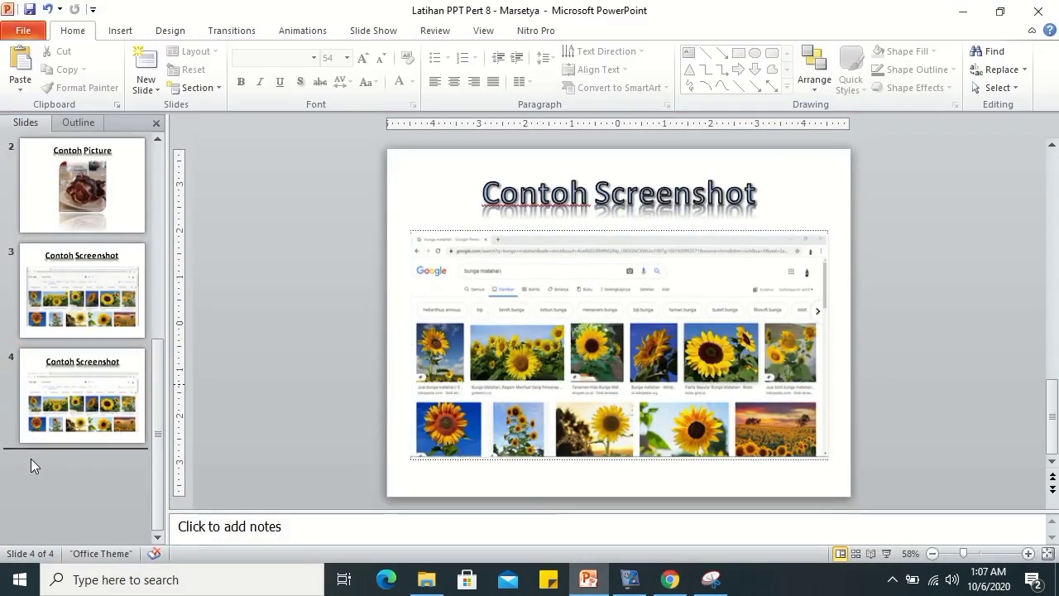
click(149, 90)
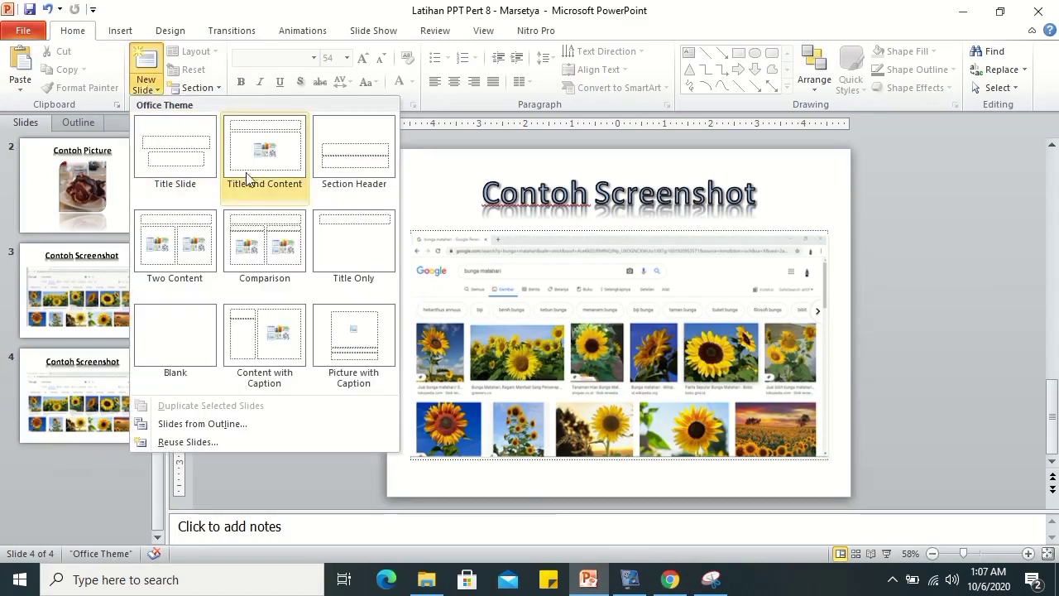
click(248, 169)
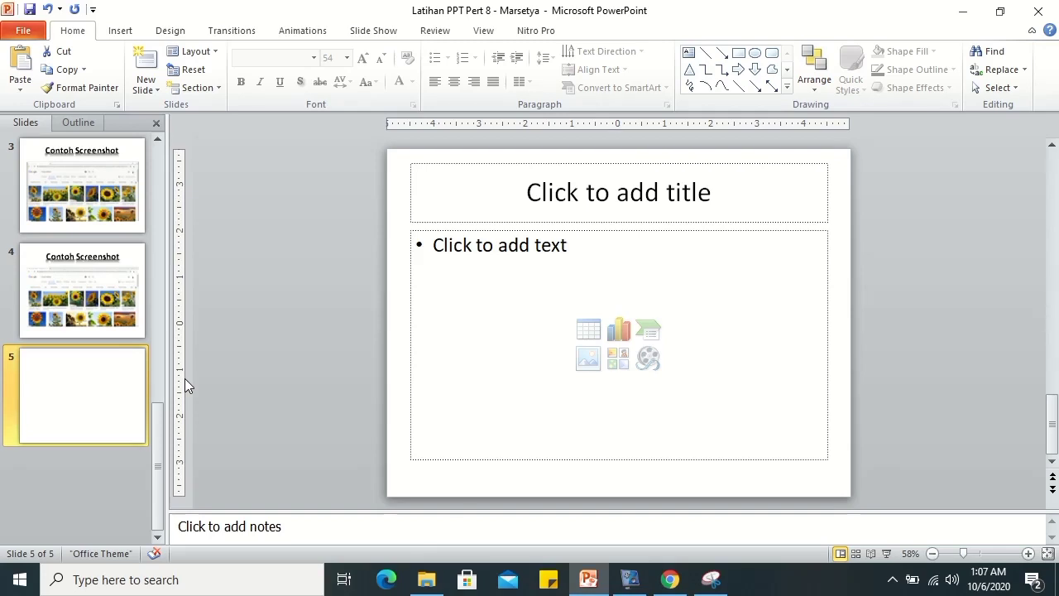
key(ctrl+v)
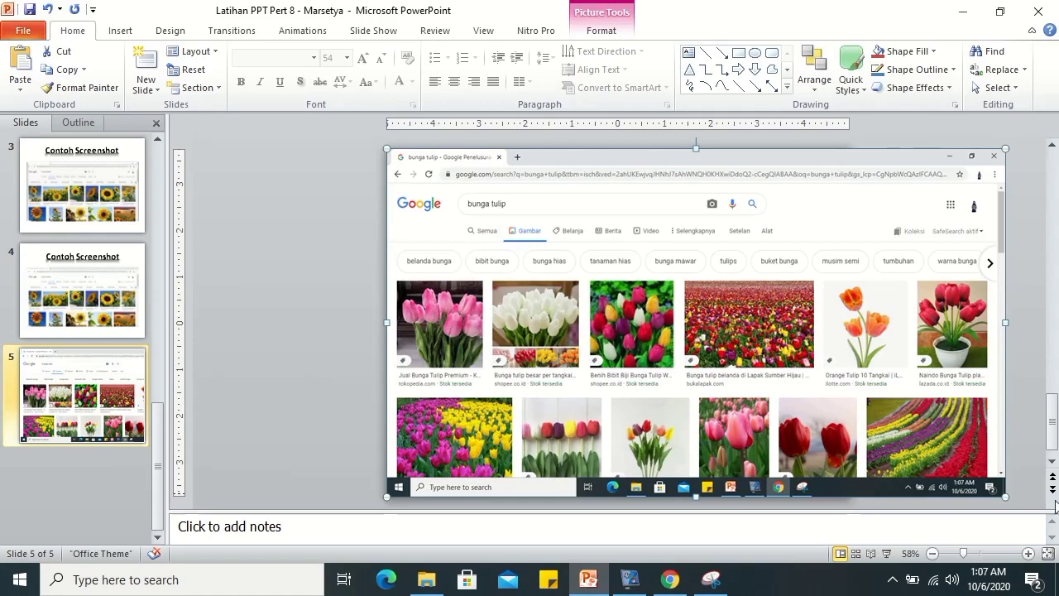
drag(1005, 496, 829, 395)
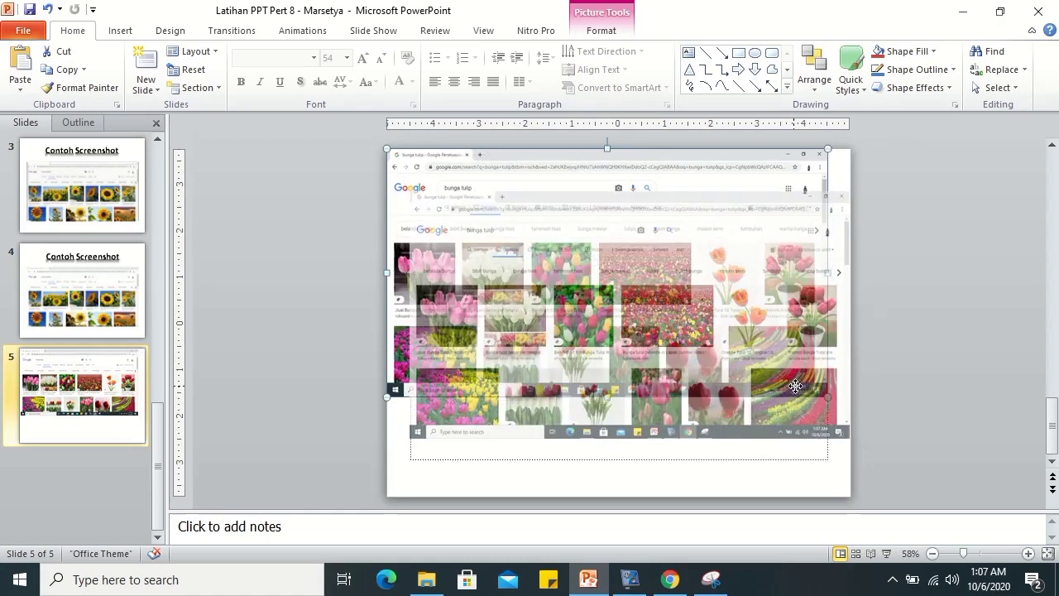
drag(773, 343, 795, 390)
drag(850, 443, 808, 422)
drag(805, 270, 820, 310)
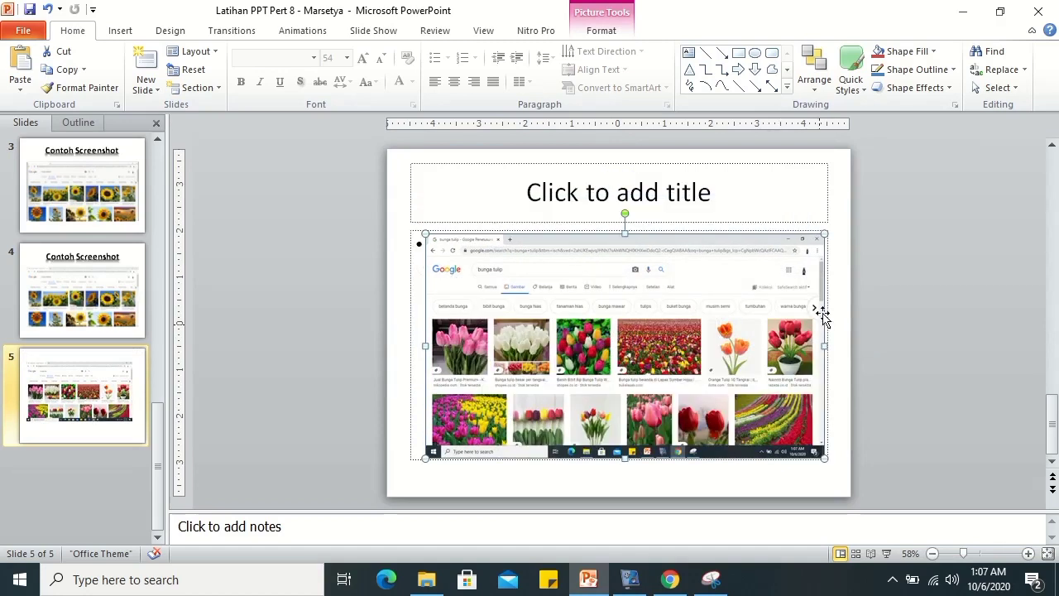
- Crop the taskbar strip off the screenshot's bottom, leaving it 4.58" by 8.6"
click(604, 32)
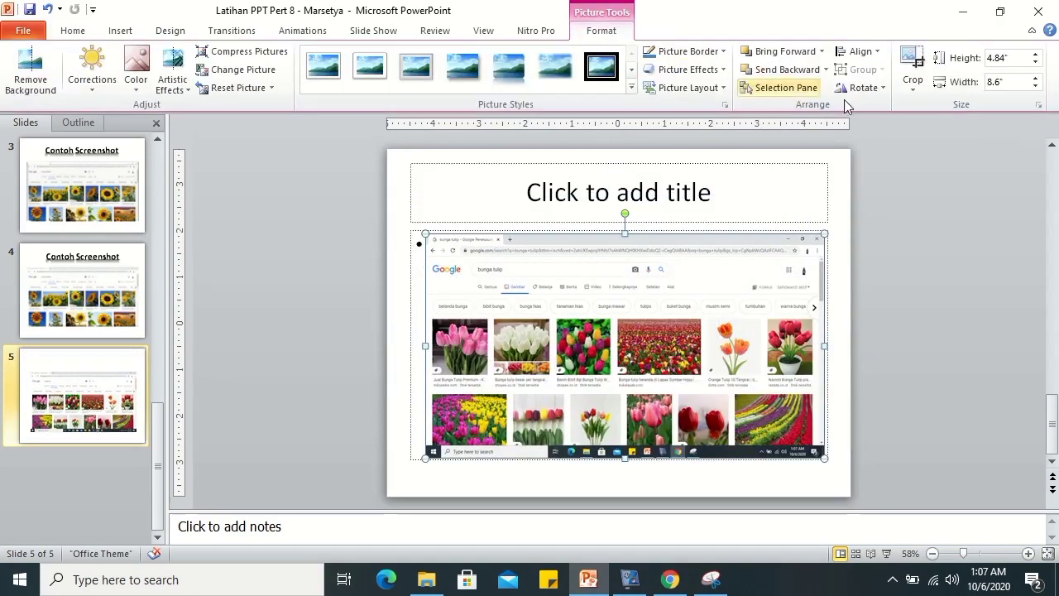
click(912, 83)
click(932, 108)
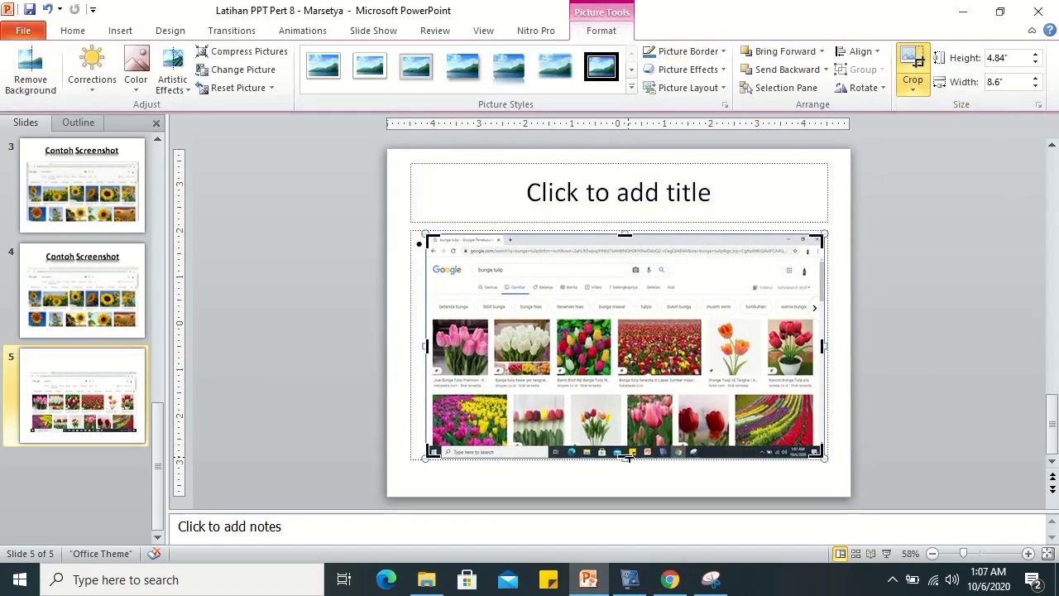
drag(626, 457, 626, 444)
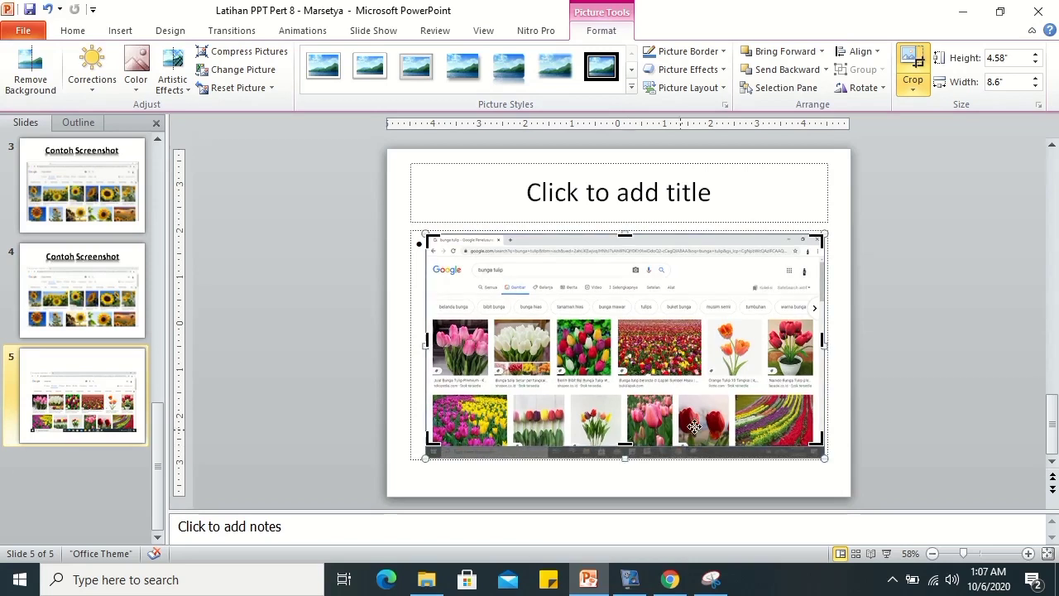
click(916, 67)
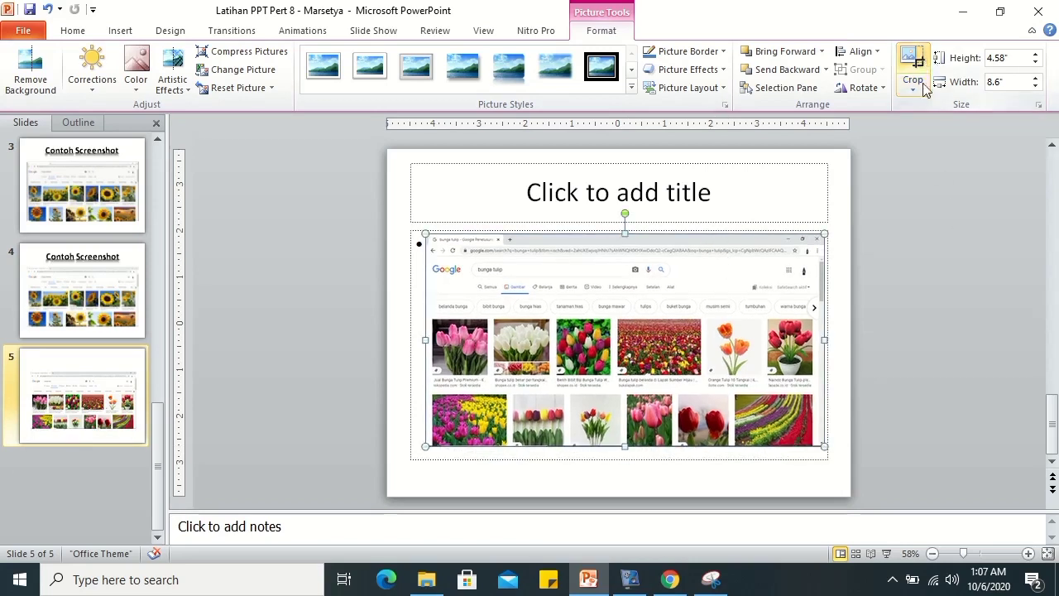
click(617, 284)
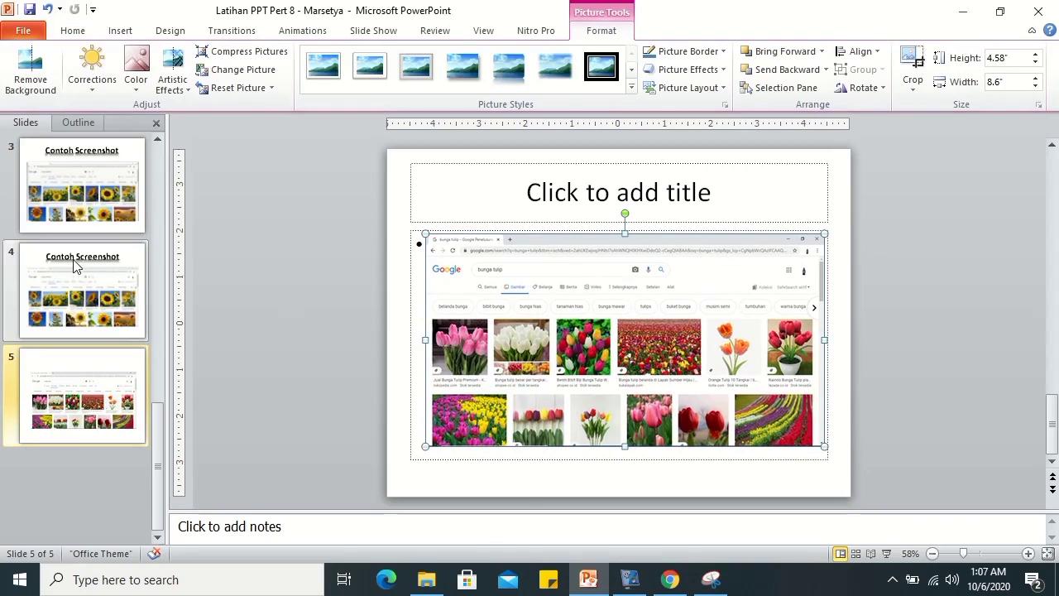
- Number the slide 3 and 4 titles 'Contoh Screenshot 1' and 'Contoh Screenshot 2'
click(89, 219)
click(764, 192)
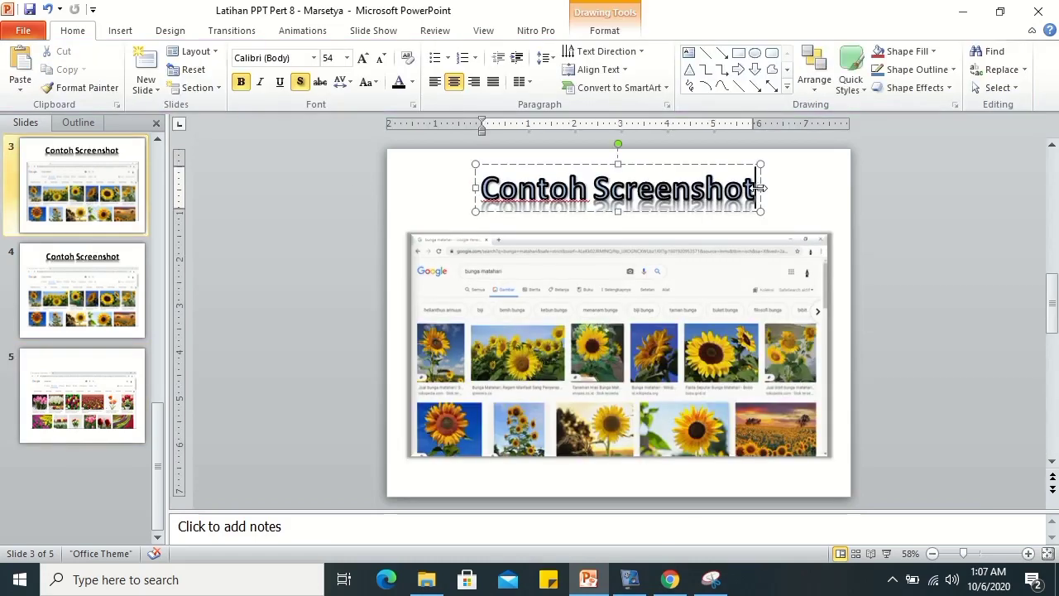
text( 1)
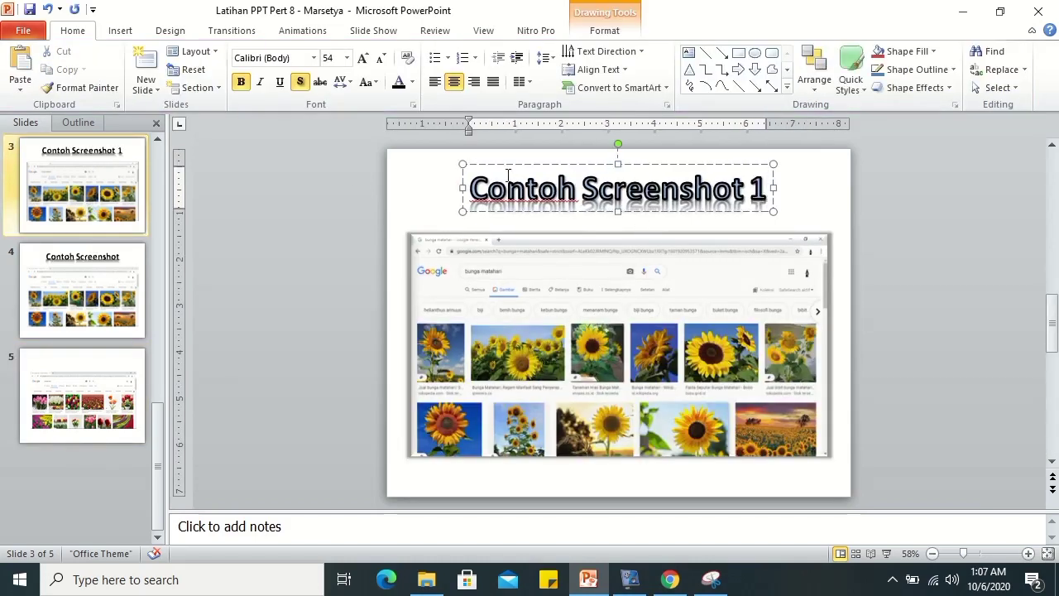
click(130, 33)
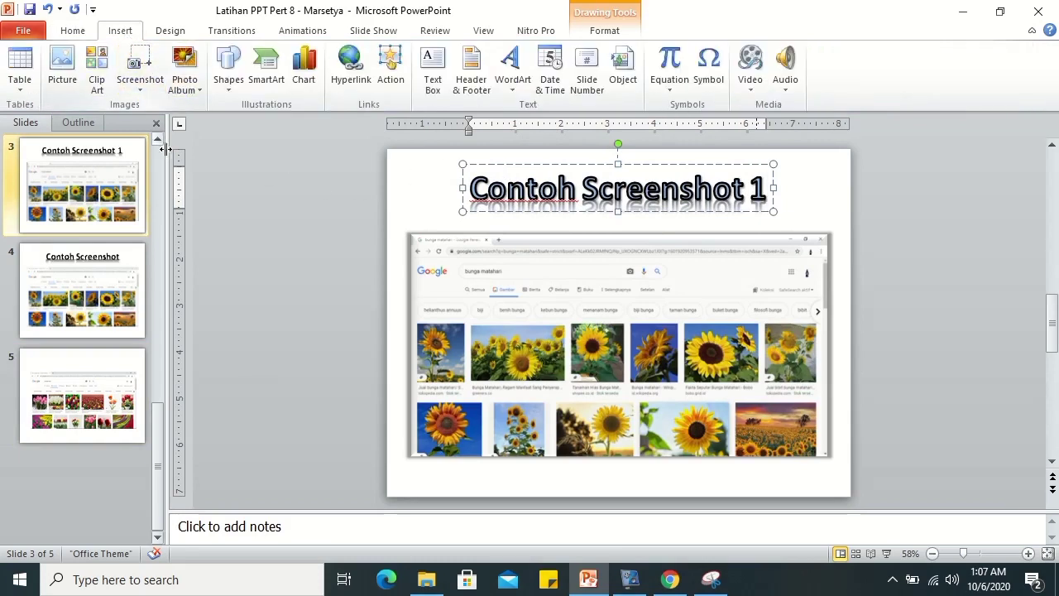
click(140, 259)
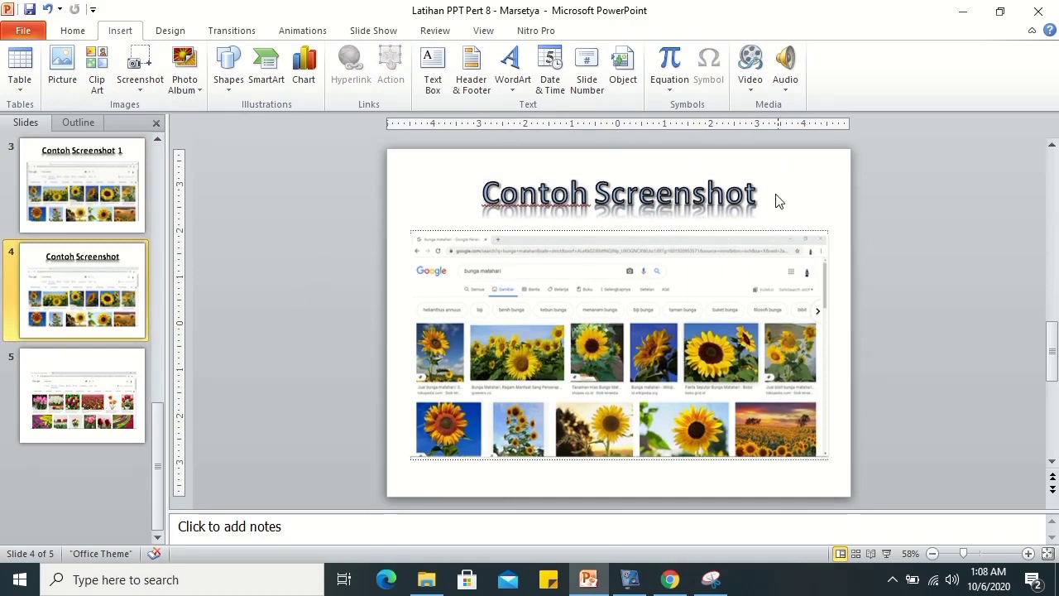
click(758, 191)
text(2)
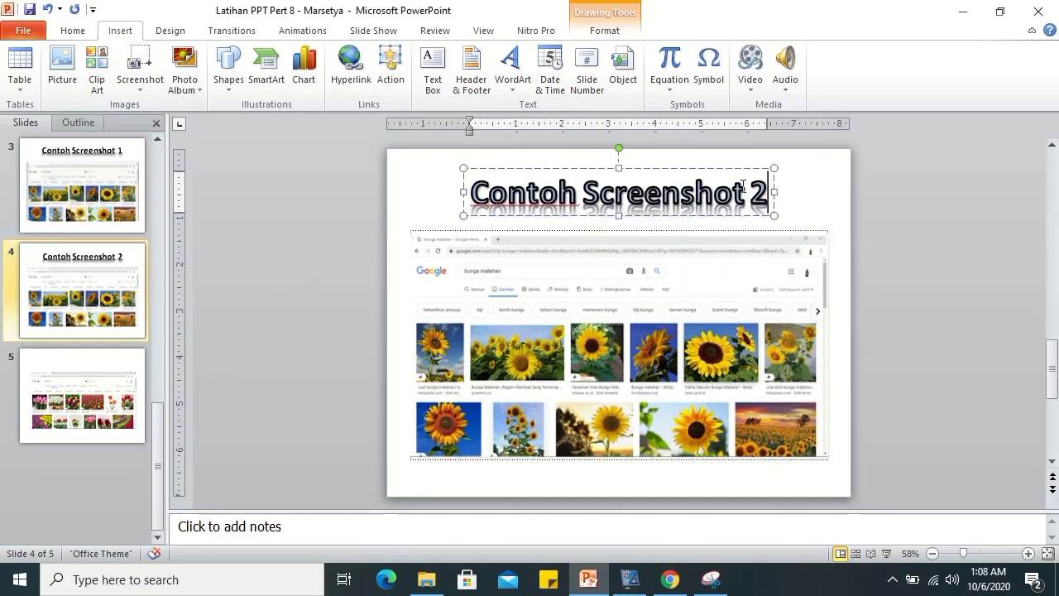
key(BackSpace)
key(BackSpace)
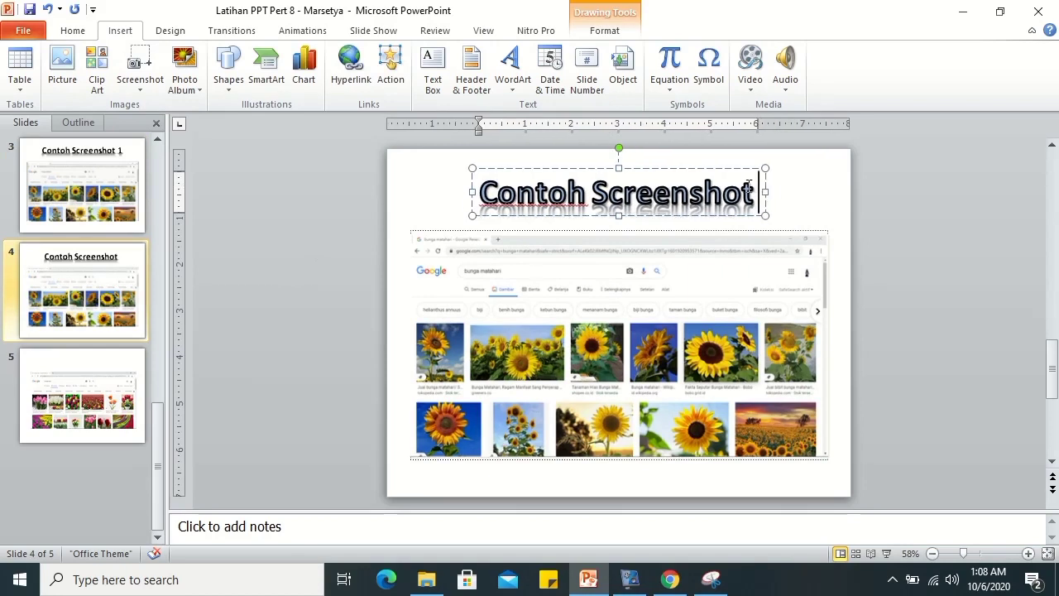
text( 2)
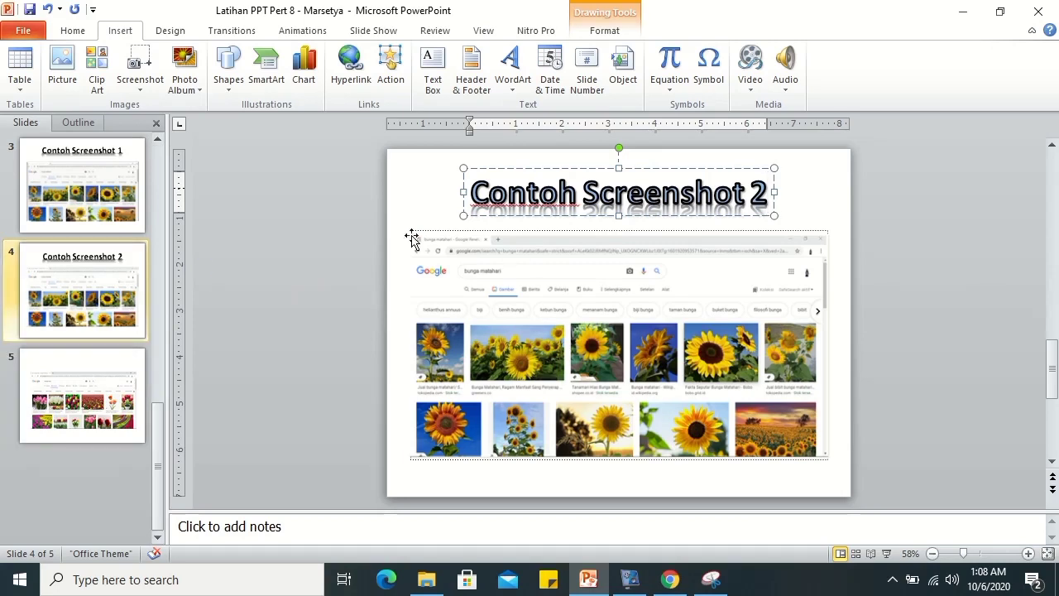
- Replace slide 5's title placeholder with the copied slide 4 WordArt, renumbered 'Contoh Screenshot 3'
click(484, 171)
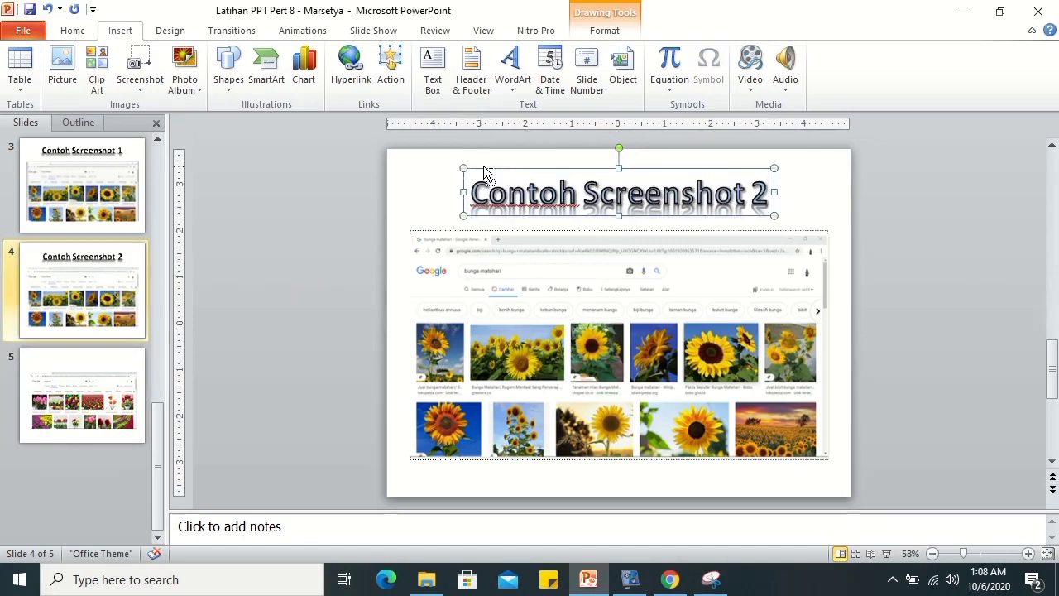
click(120, 356)
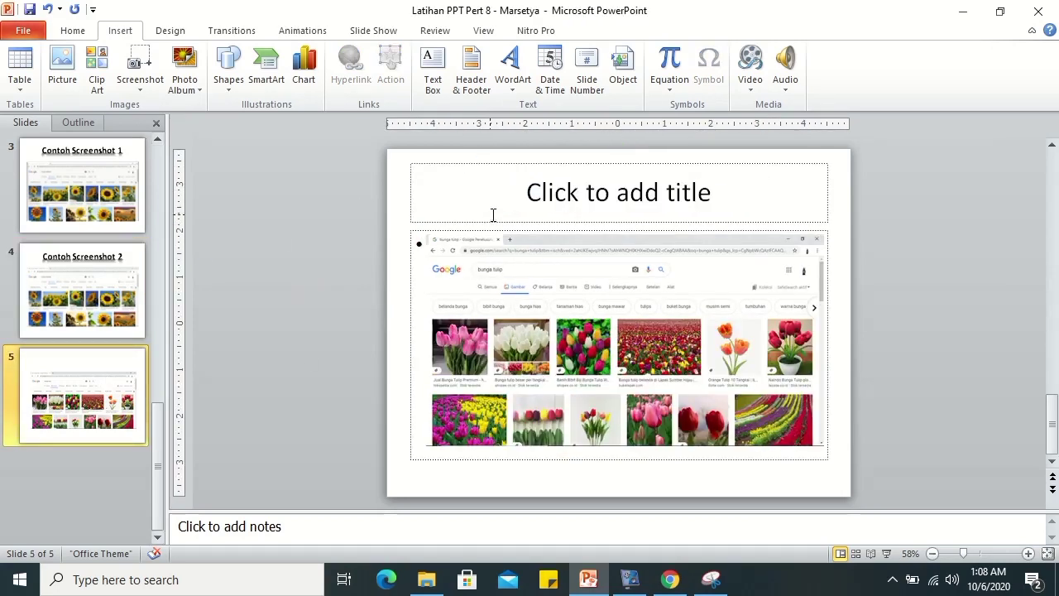
click(450, 165)
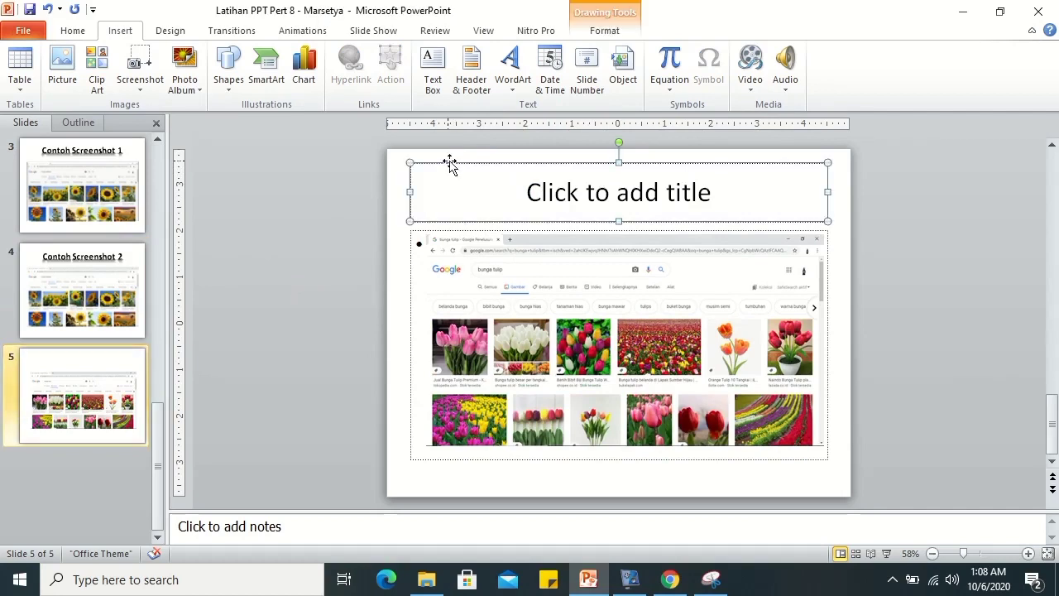
key(Delete)
key(ctrl+v)
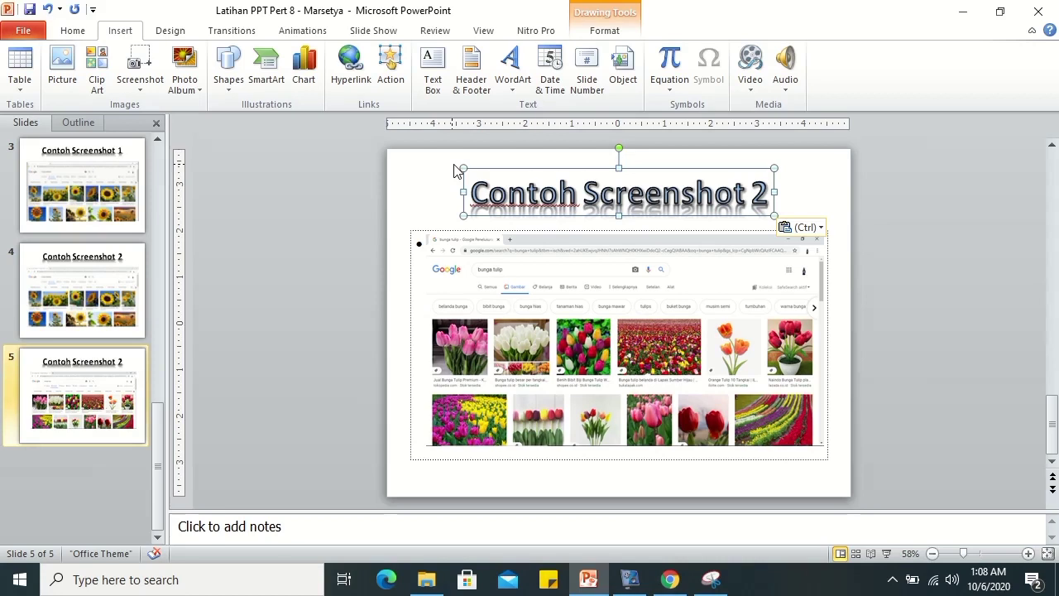
double_click(757, 192)
text(3)
click(376, 184)
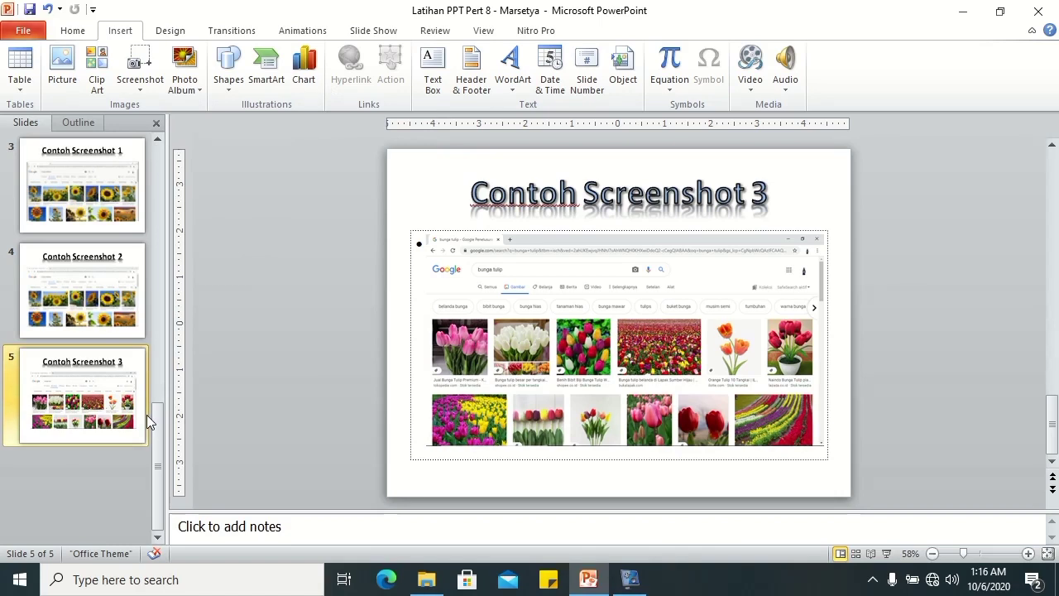
- Set the insertion point below slide 5 in the Slides pane
click(42, 470)
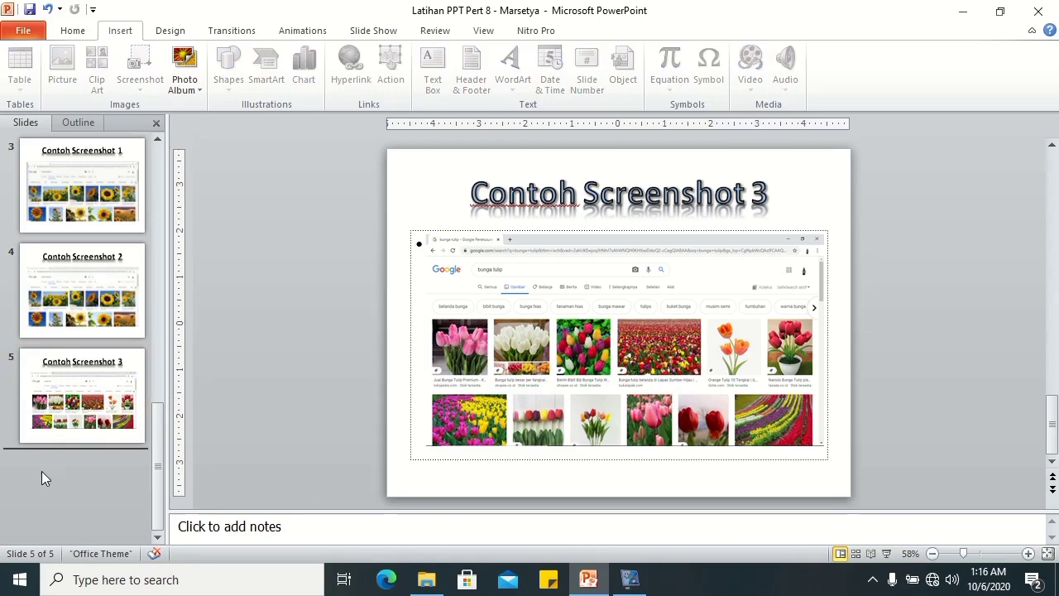
- Insert a blank Title and Content slide 6 after slide 5, then return to slide 5
click(66, 33)
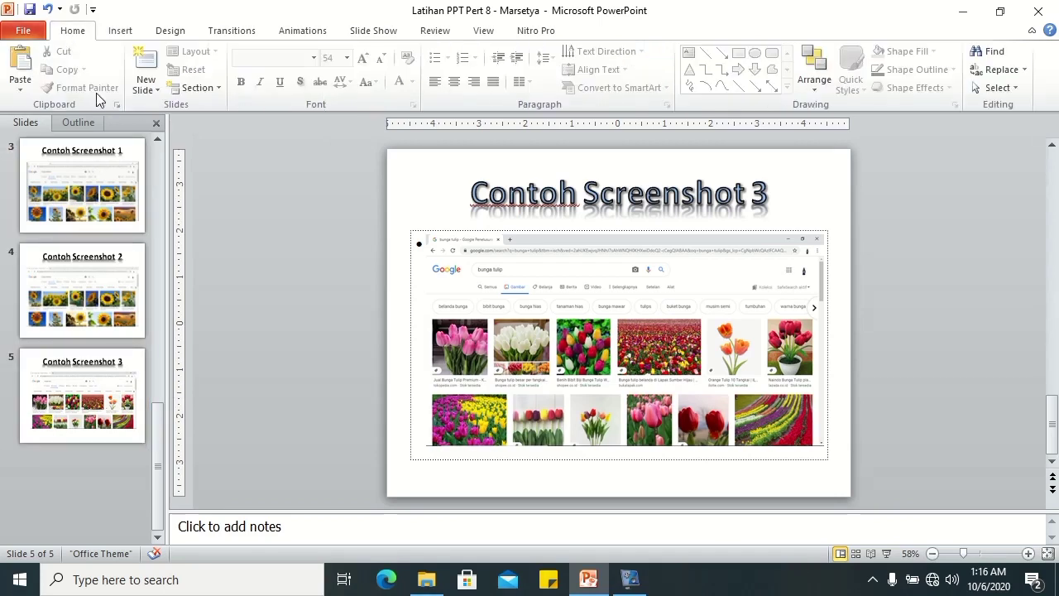
click(147, 88)
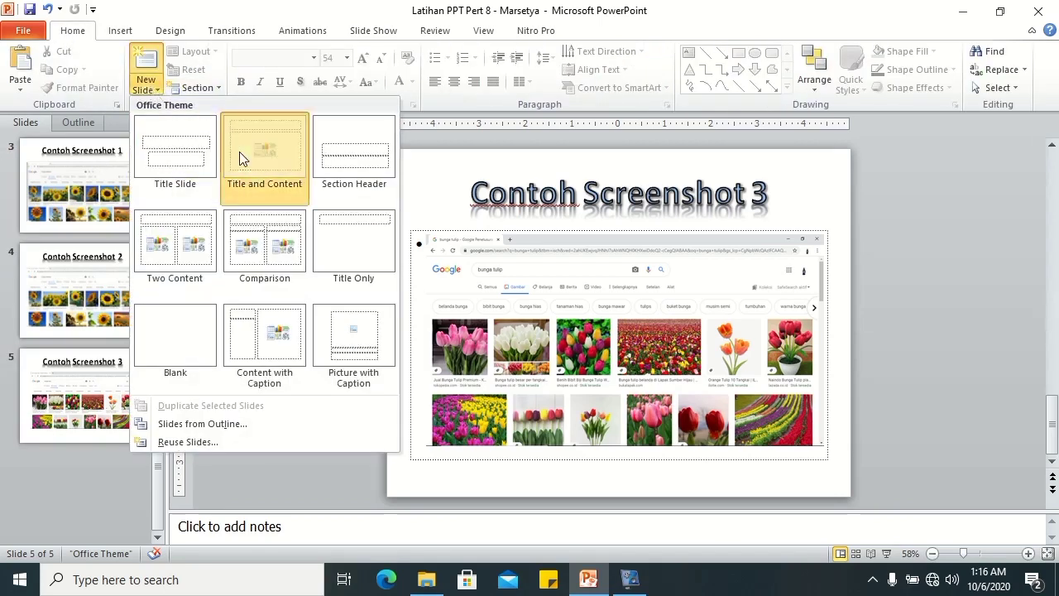
click(241, 159)
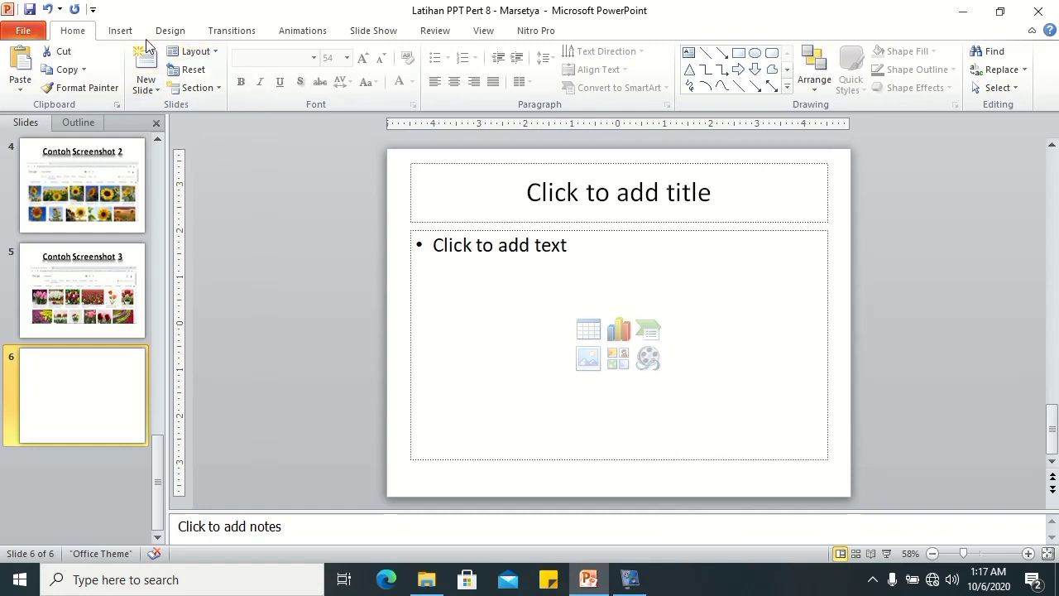
click(94, 261)
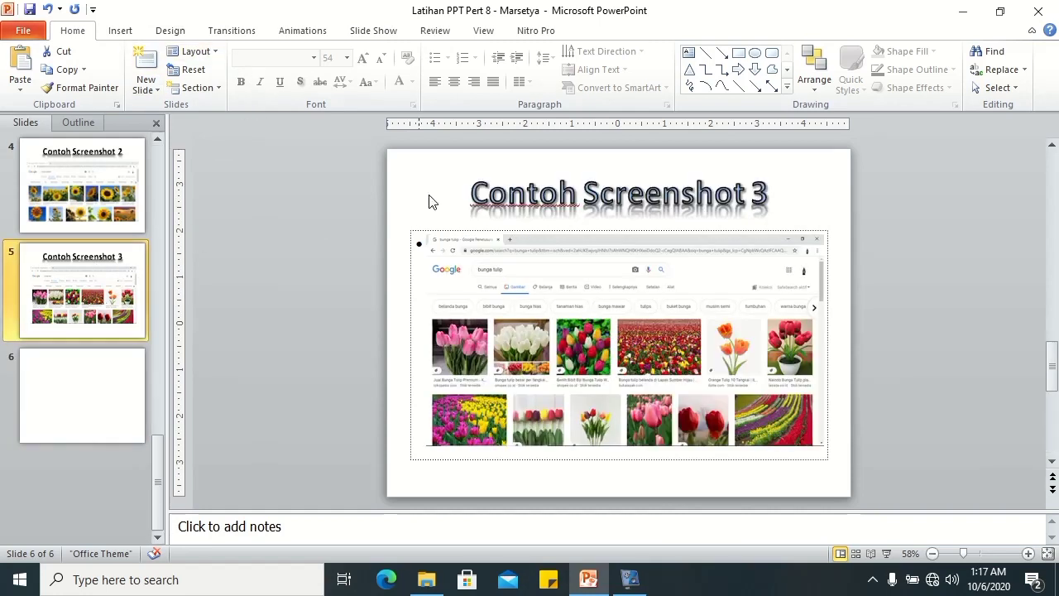
- Replace slide 6's title placeholder with slide 5's WordArt title, retitled 'Contoh Audio'
click(517, 173)
click(517, 165)
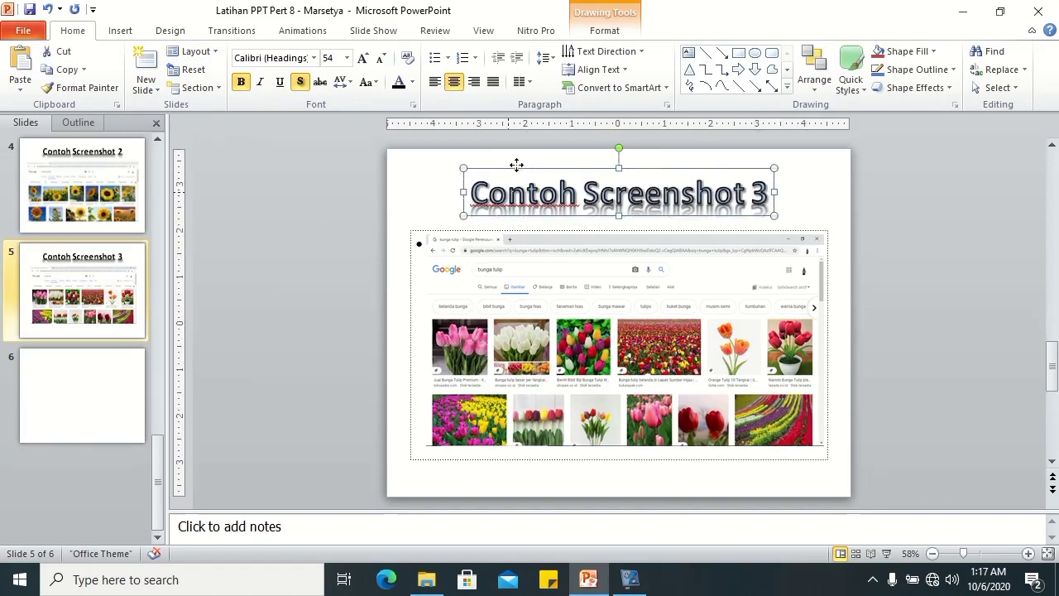
click(85, 378)
click(448, 171)
click(448, 164)
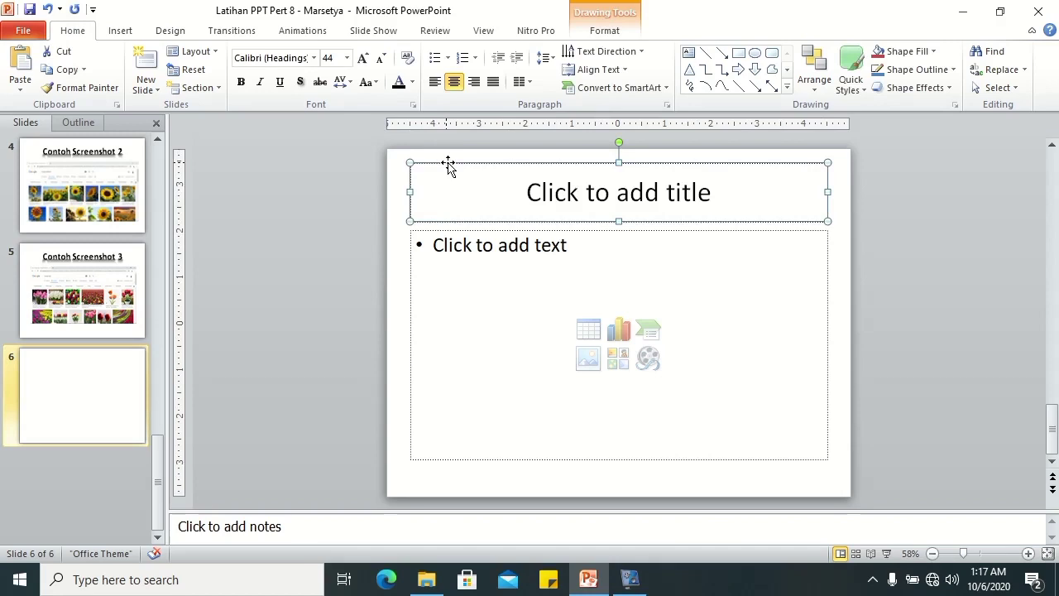
key(Delete)
key(ctrl+v)
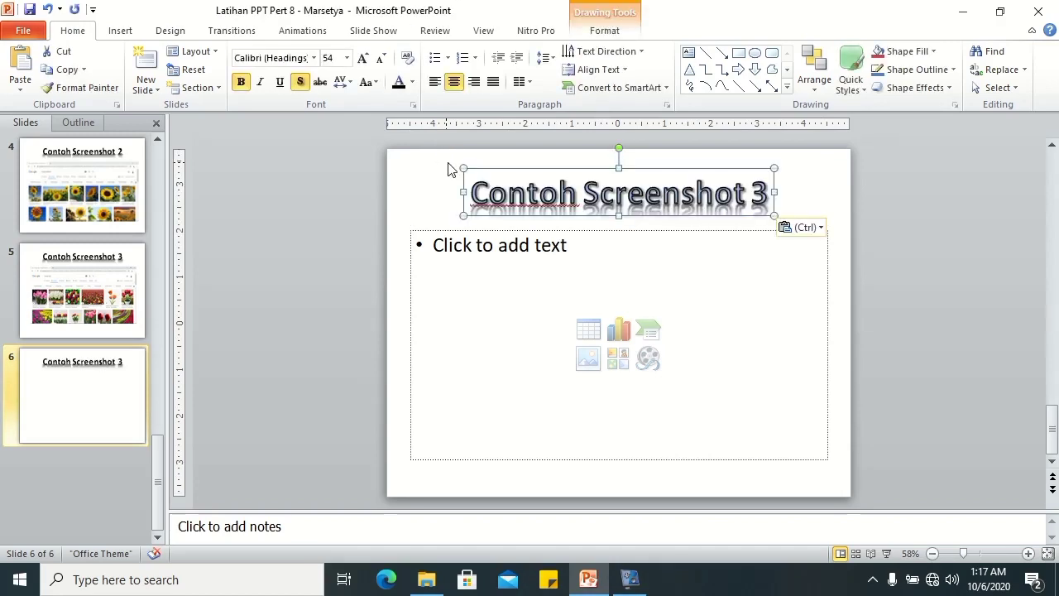
click(583, 193)
key(shift+End)
text(Audio)
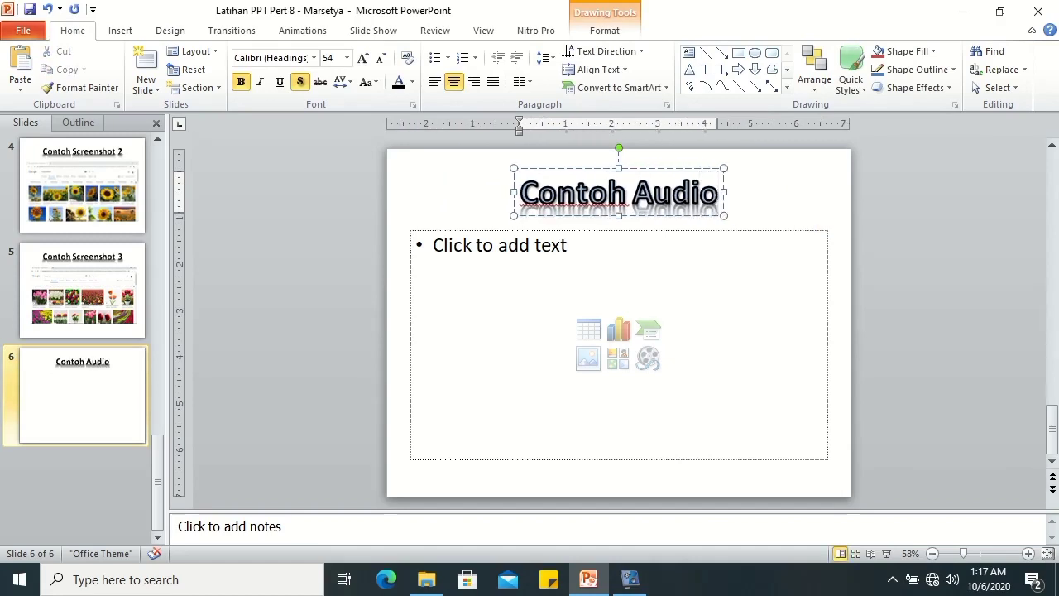
- Open the Insert Audio choices, closing the Record Sound dialog without recording anything
click(124, 35)
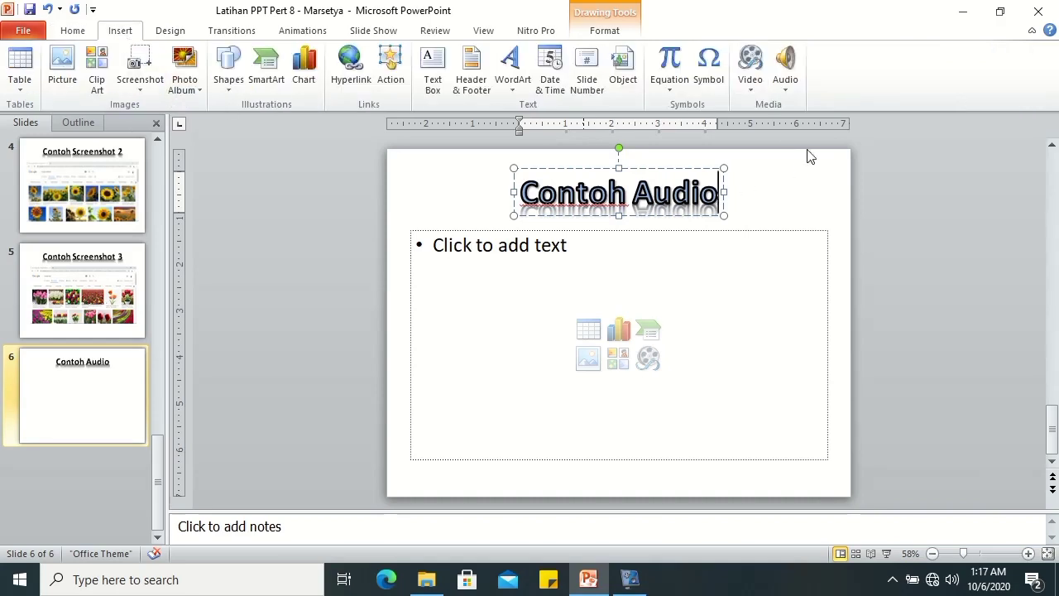
click(784, 89)
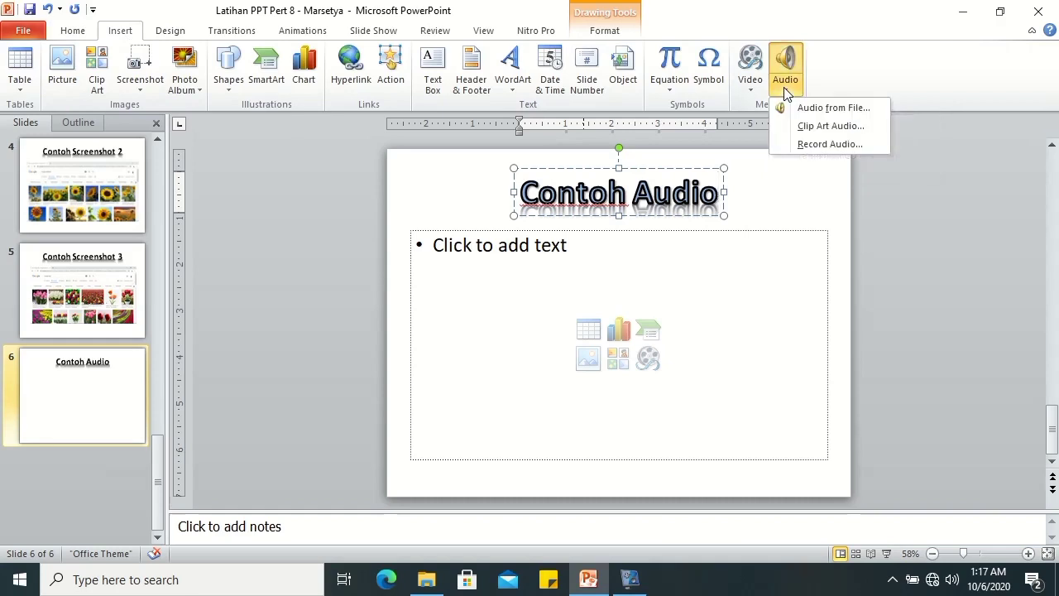
click(799, 144)
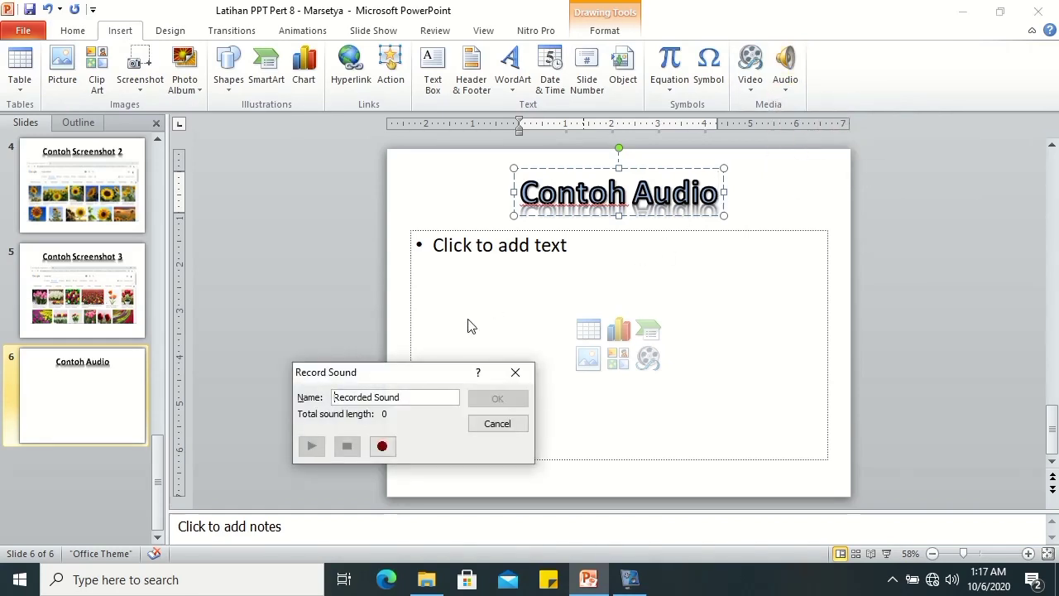
drag(402, 376, 405, 192)
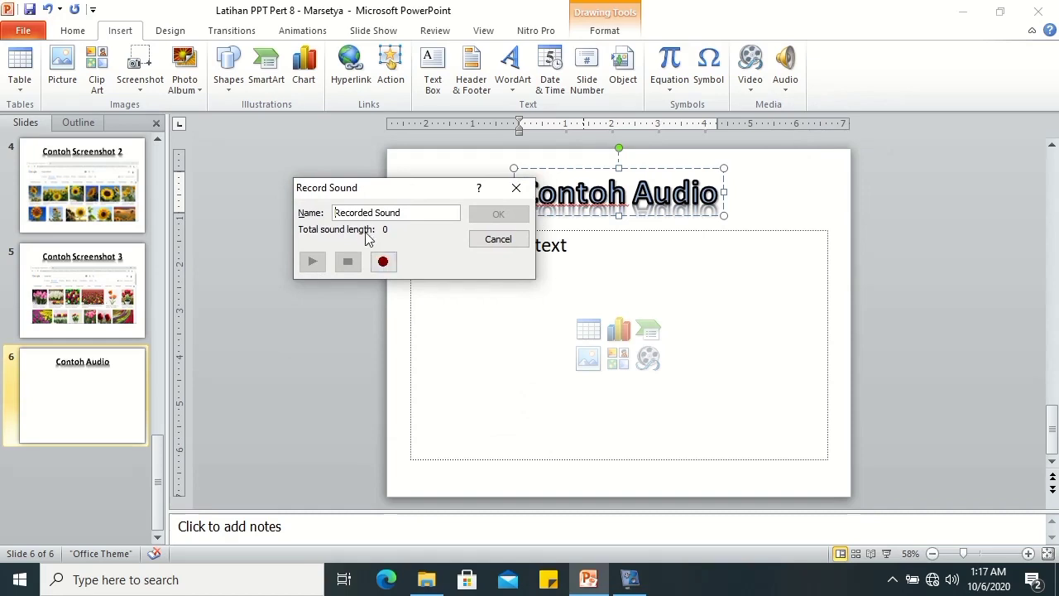
click(516, 189)
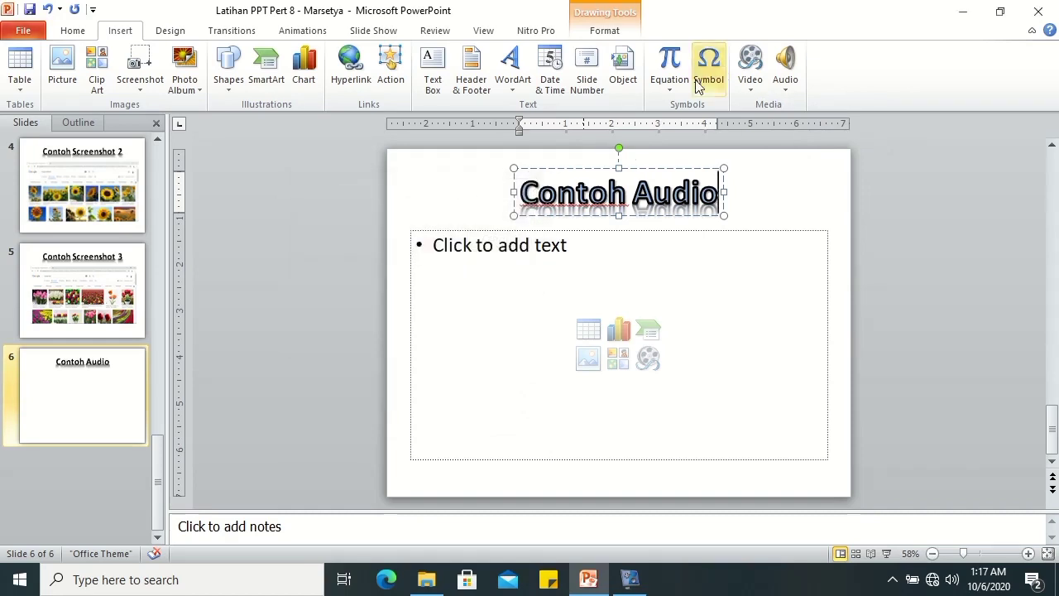
click(783, 89)
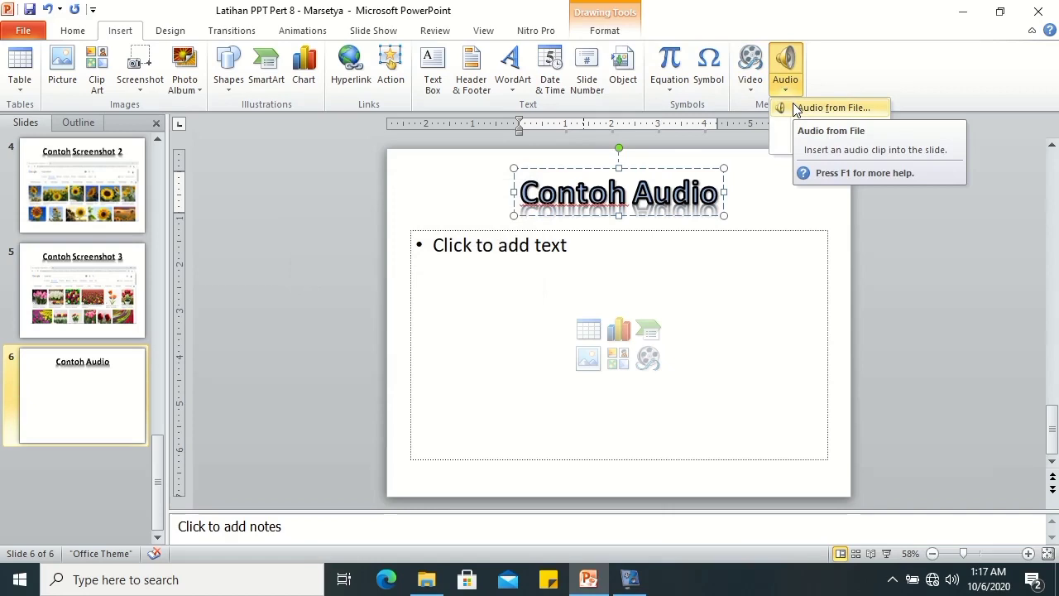
- Insert the OST Braveheart audio from the Media folder onto slide 6, nudging its icon slightly up
click(827, 108)
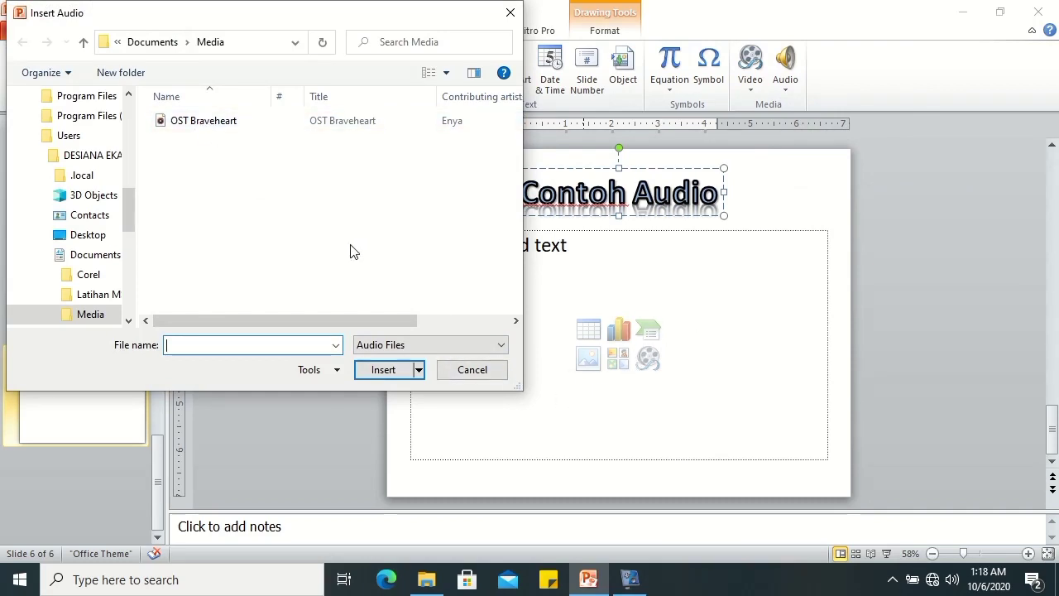
click(197, 121)
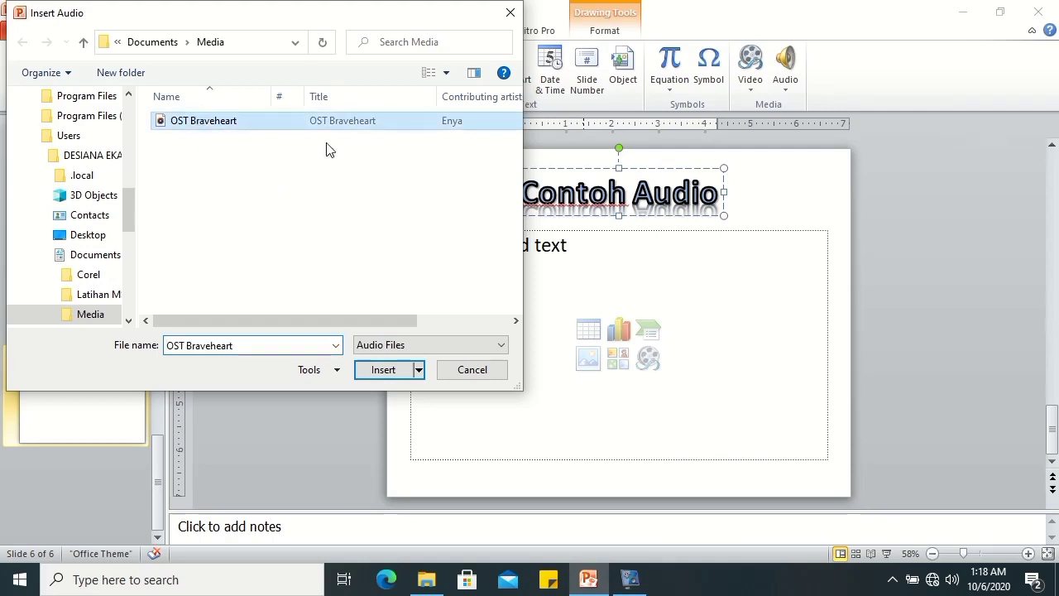
click(389, 369)
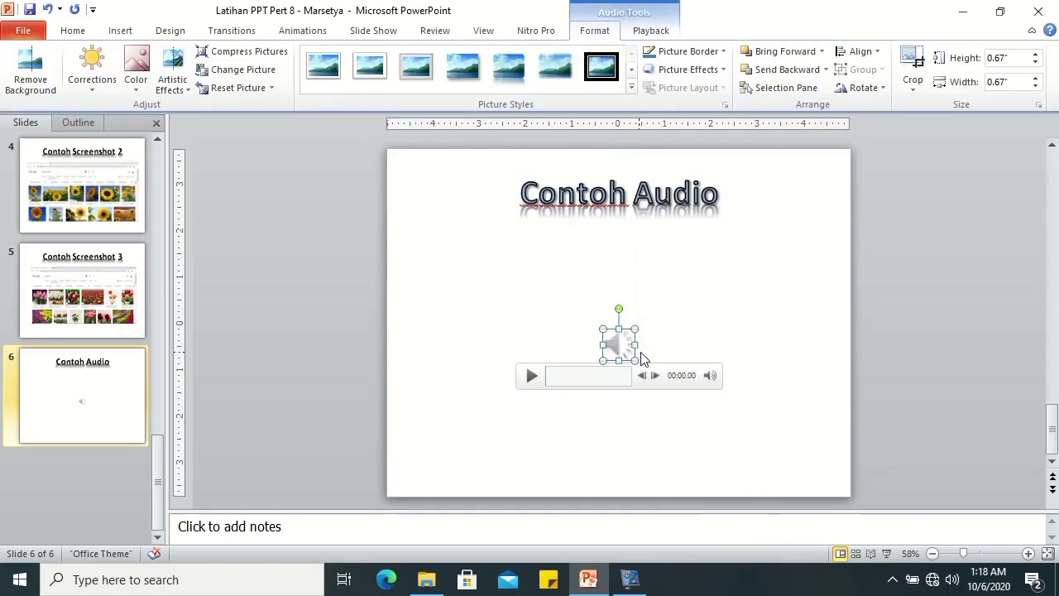
drag(626, 349, 626, 339)
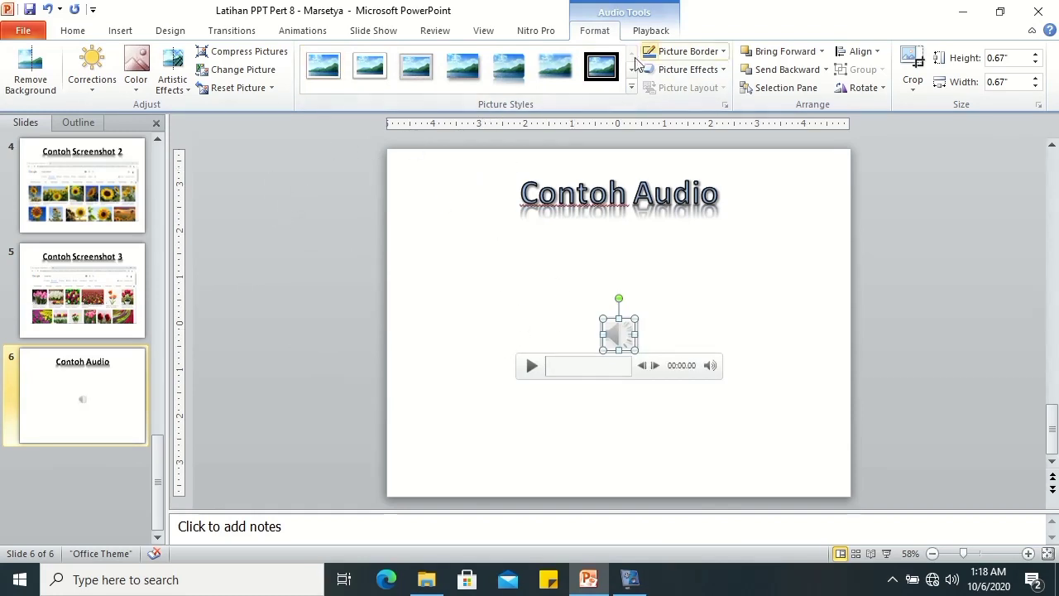
click(655, 32)
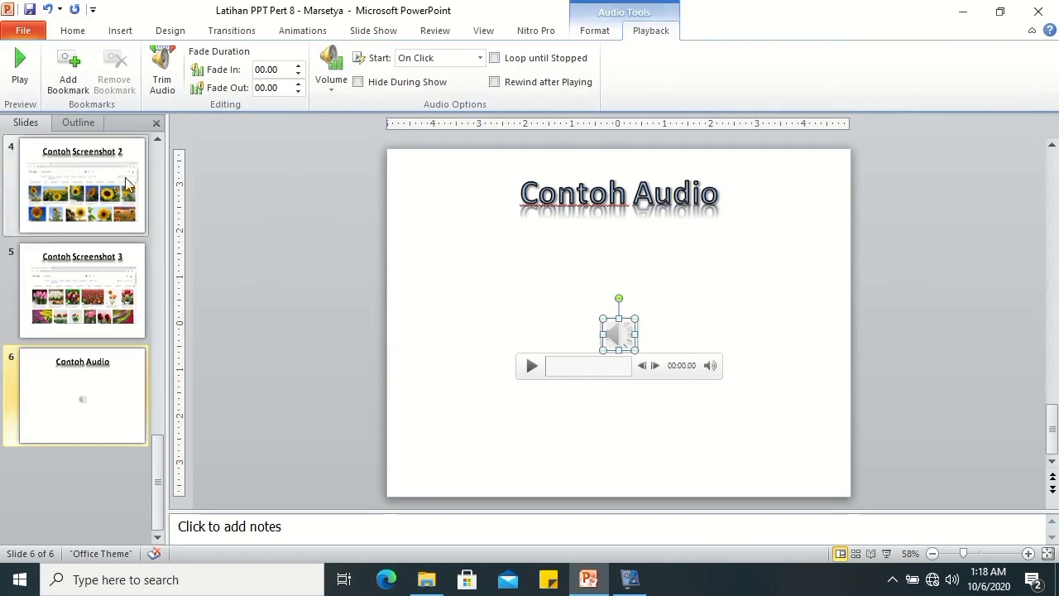
- Trim the OST Braveheart audio so its end time drops from 02:35.656 to 01:51.819
click(165, 76)
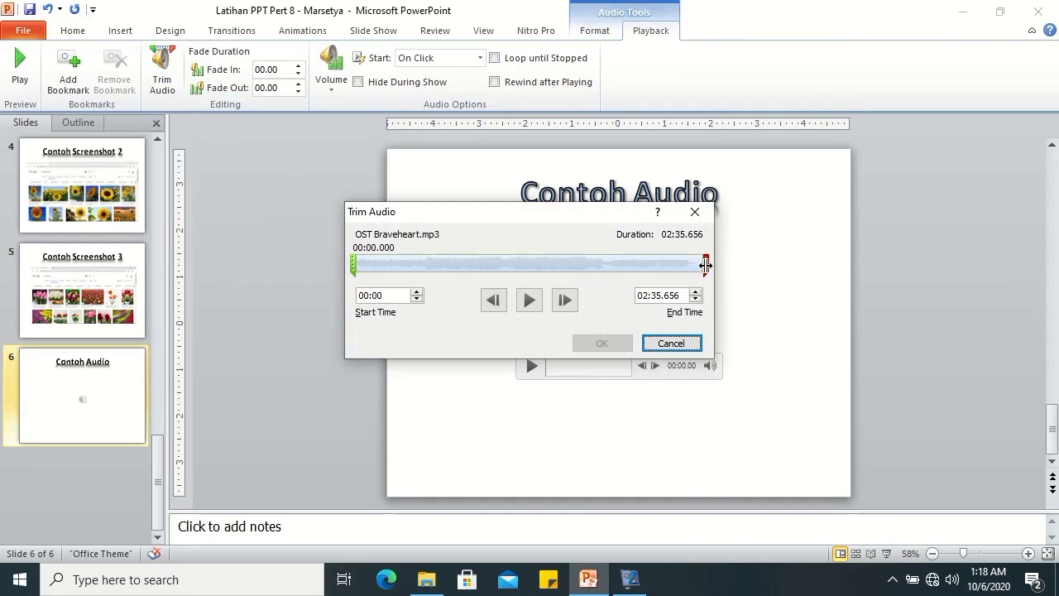
drag(705, 264, 608, 263)
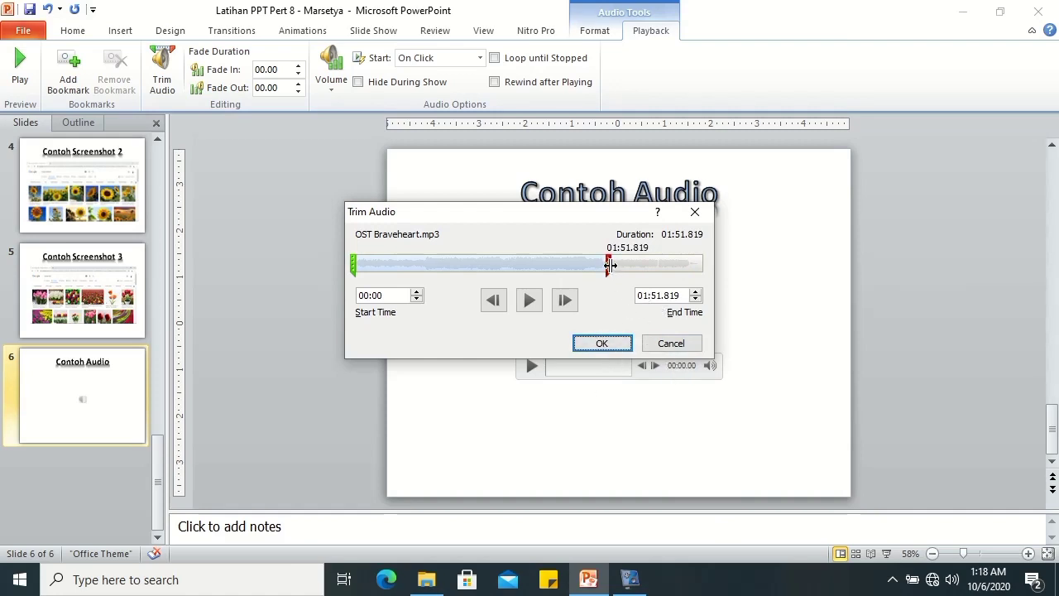
click(618, 349)
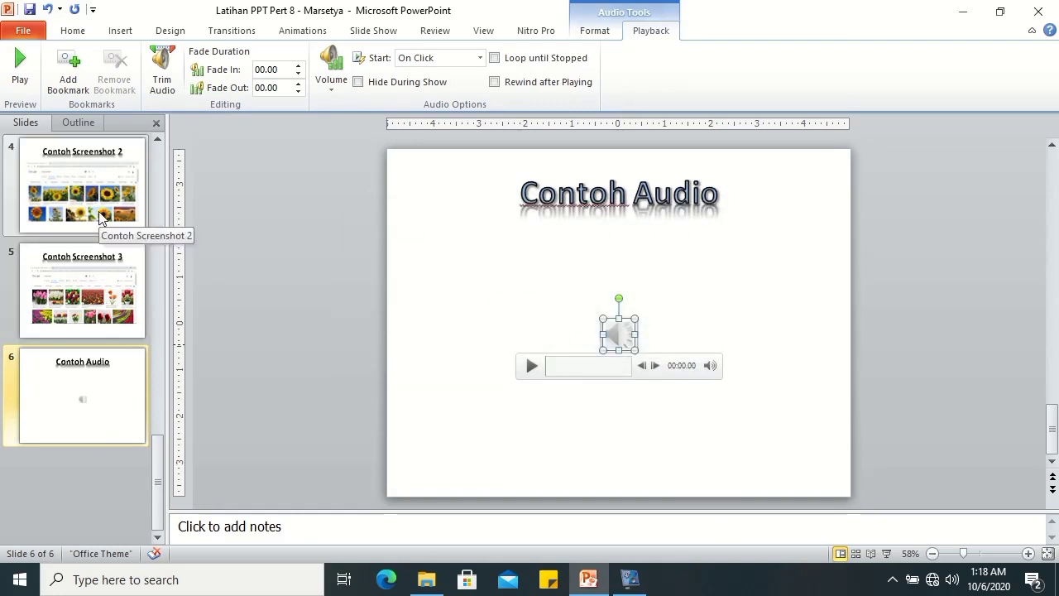
- Set the Contoh Audio clip to start Automatically, leaving the volume on High
click(411, 65)
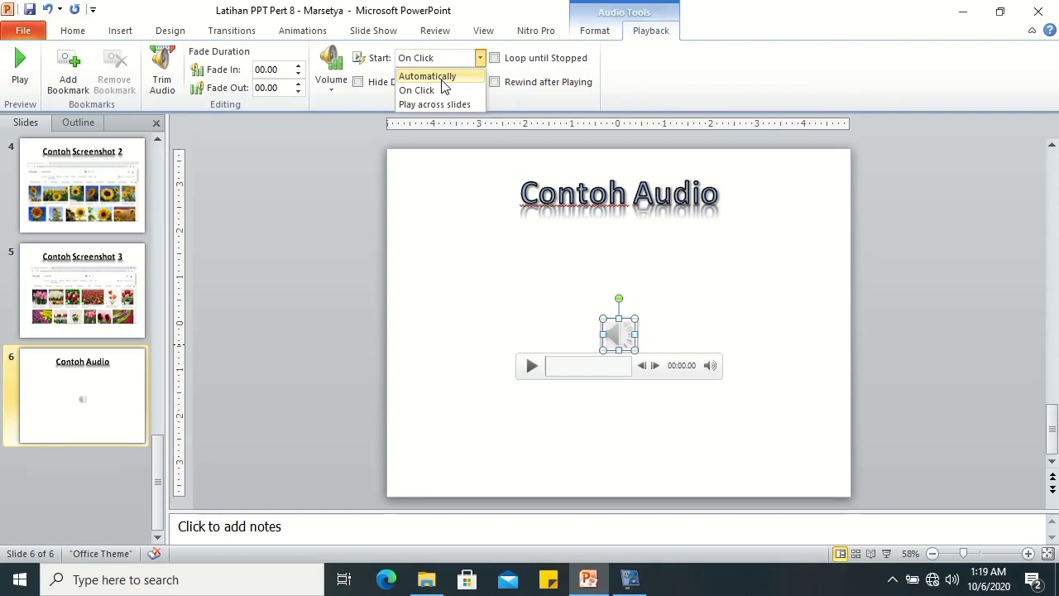
click(442, 80)
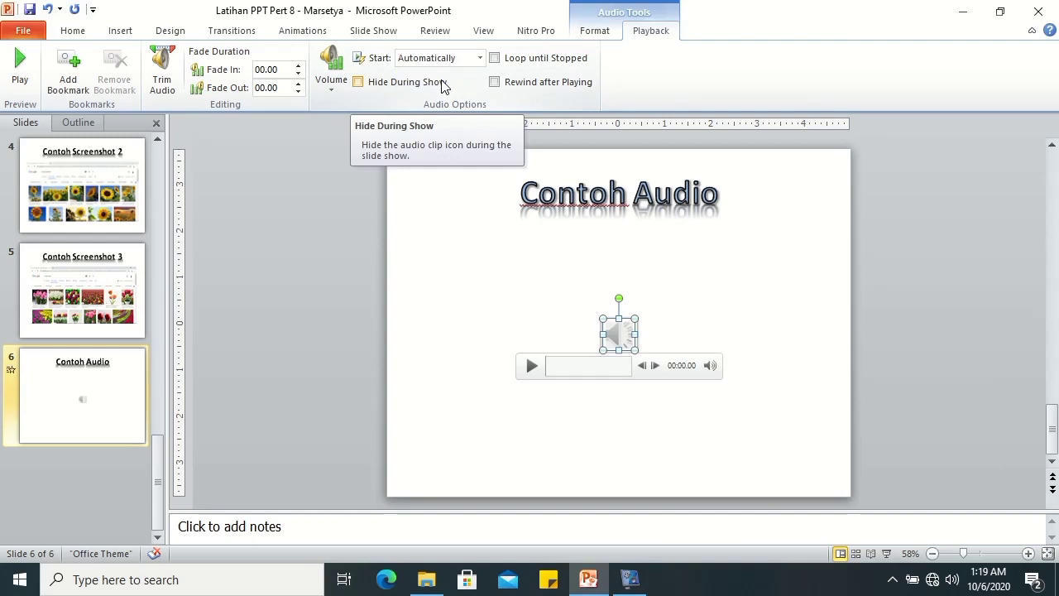
click(335, 84)
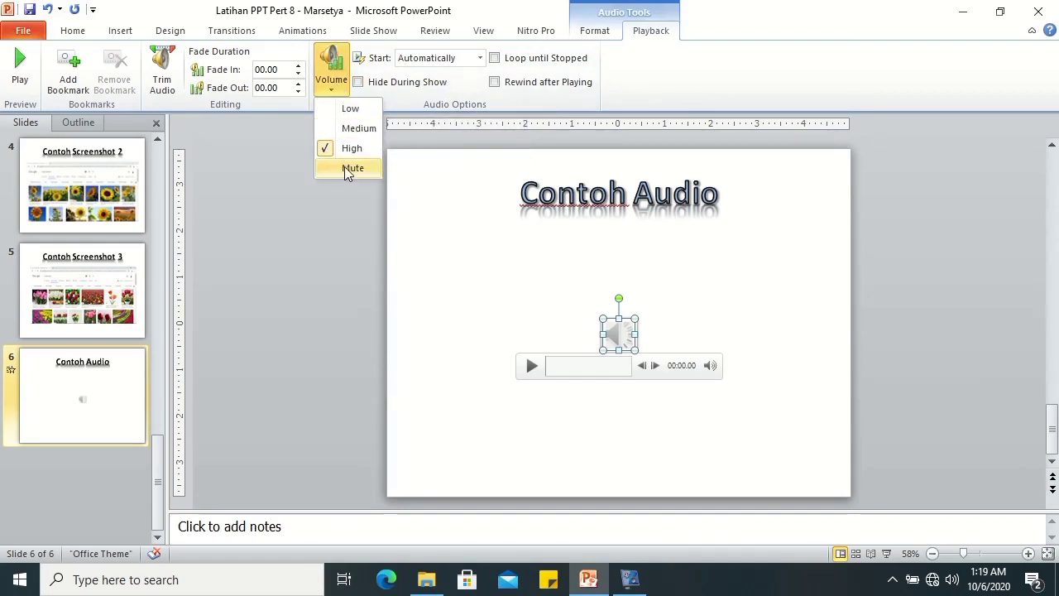
click(333, 89)
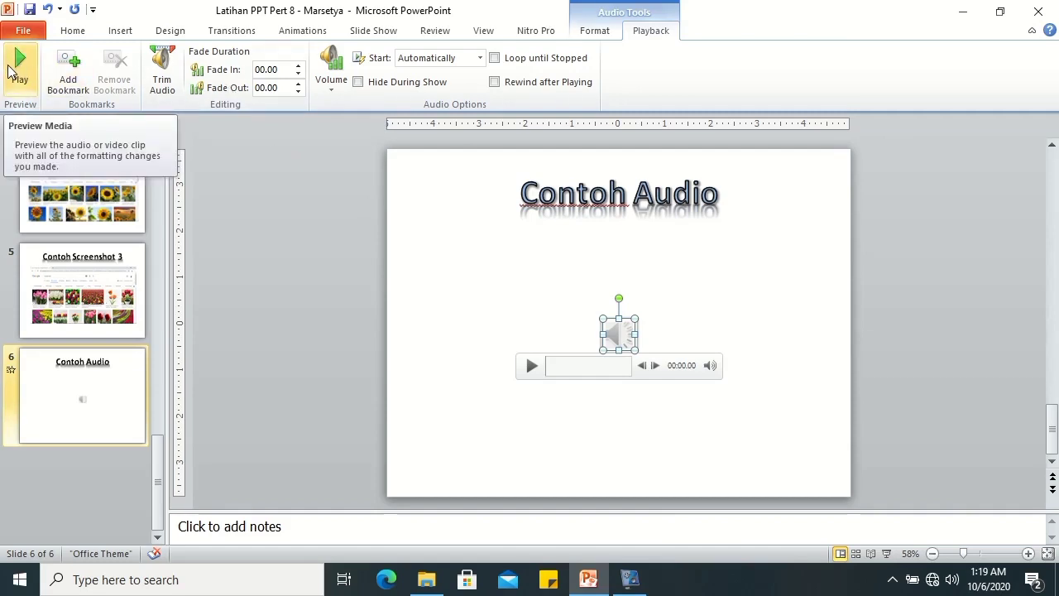
click(20, 73)
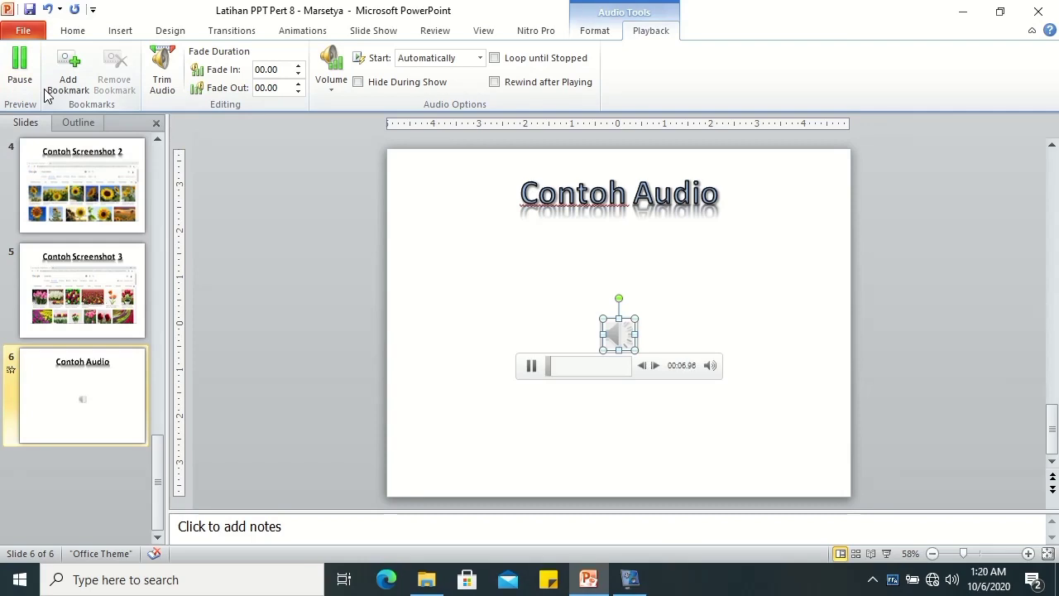
click(20, 67)
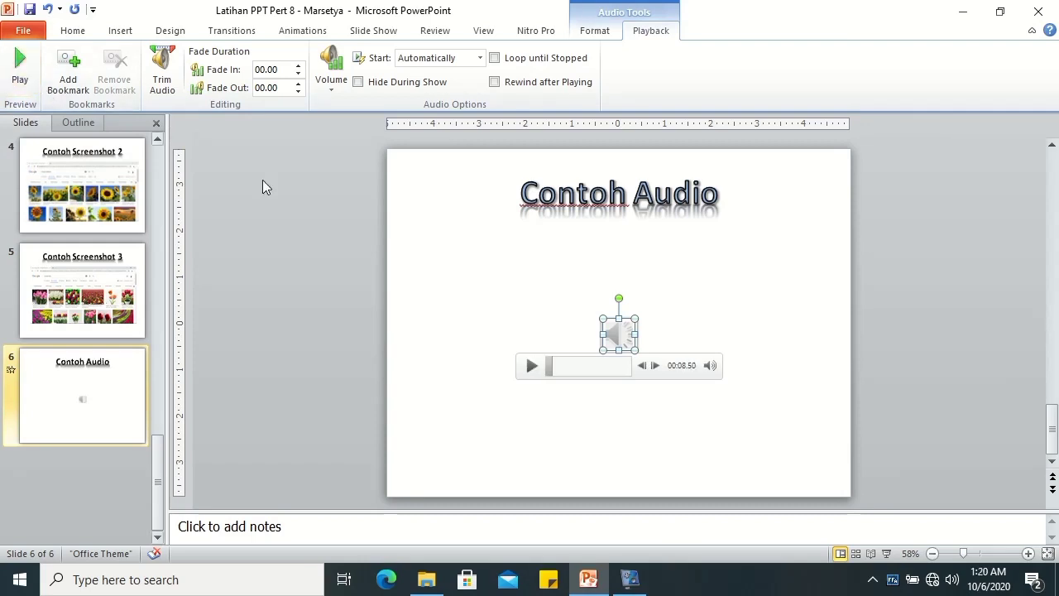
click(546, 367)
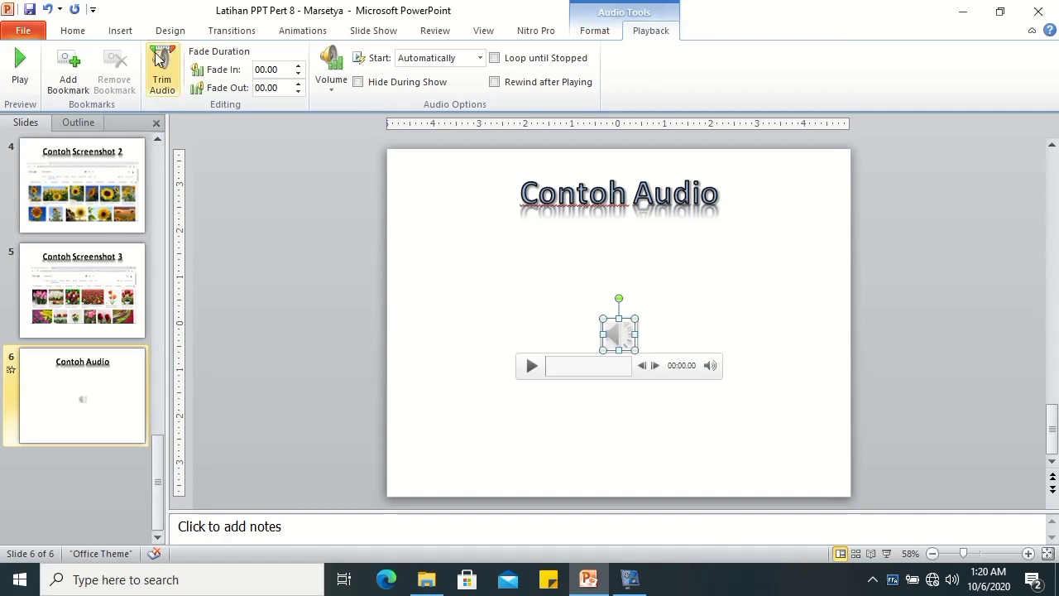
- Set the slide transition sound to Camera and the duration to 03.00
click(252, 34)
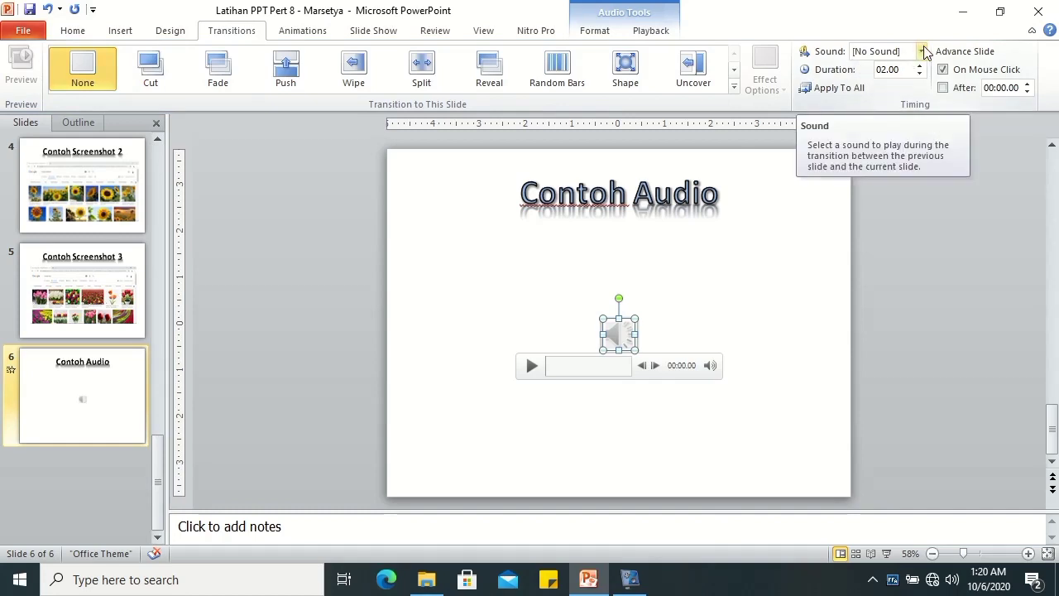
click(921, 52)
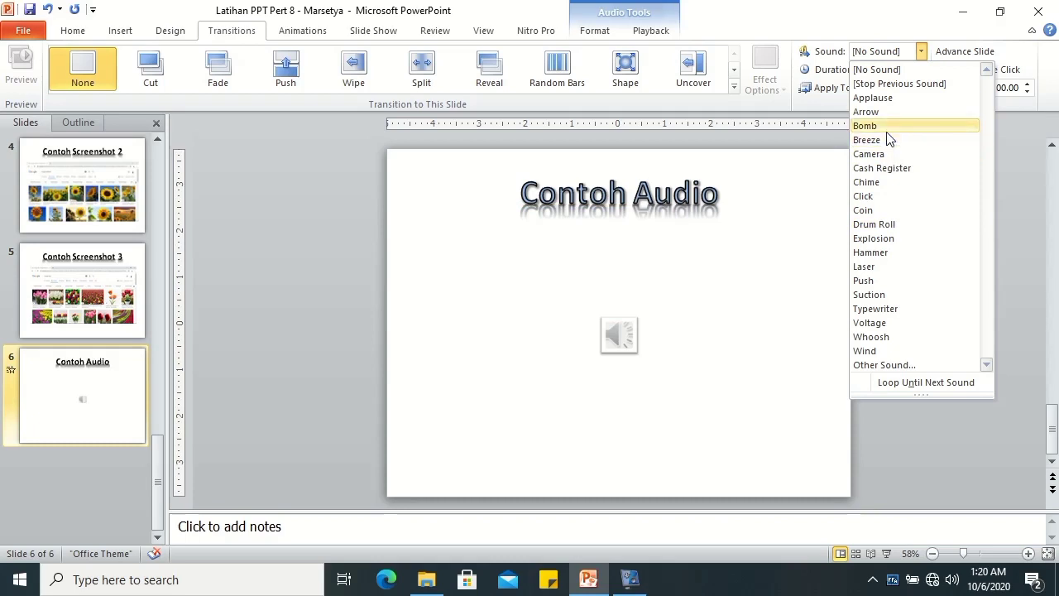
click(889, 153)
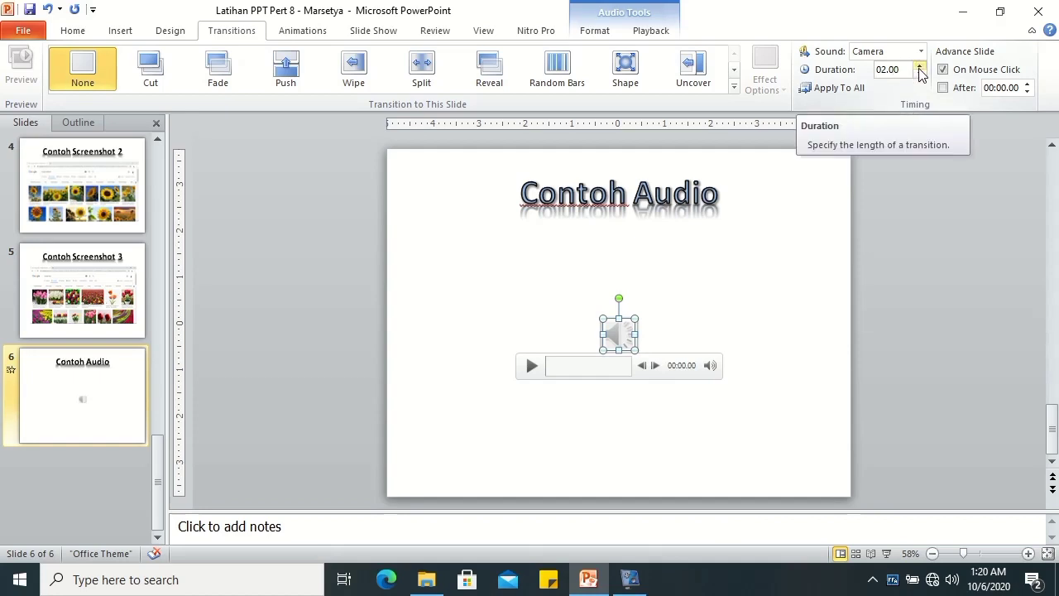
click(919, 68)
click(919, 68)
click(919, 68)
click(919, 68)
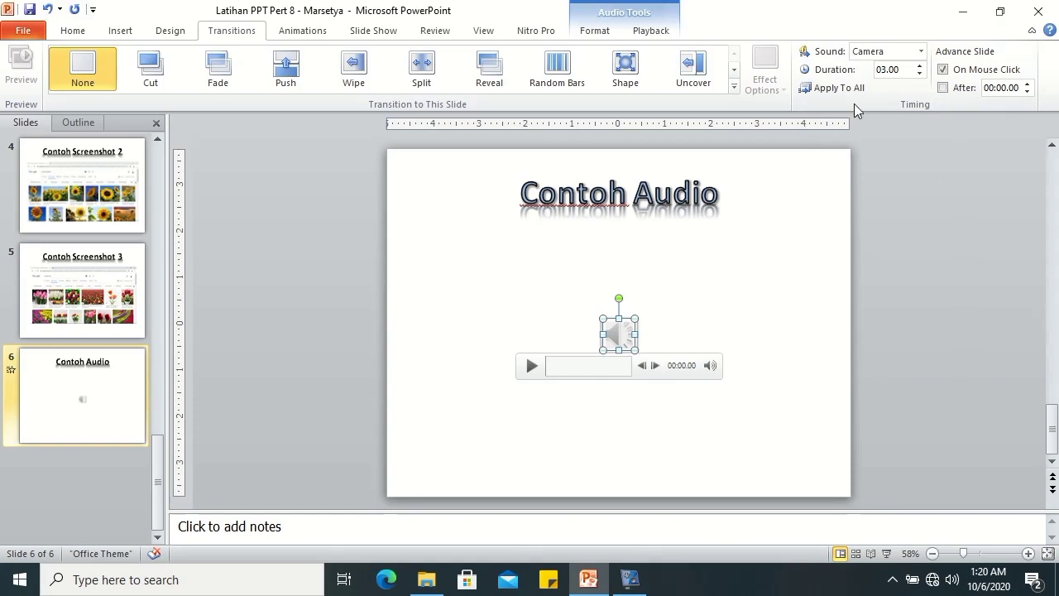
- Apply the Camera sound and 03.00 duration to all slides, then check slide 4
click(99, 456)
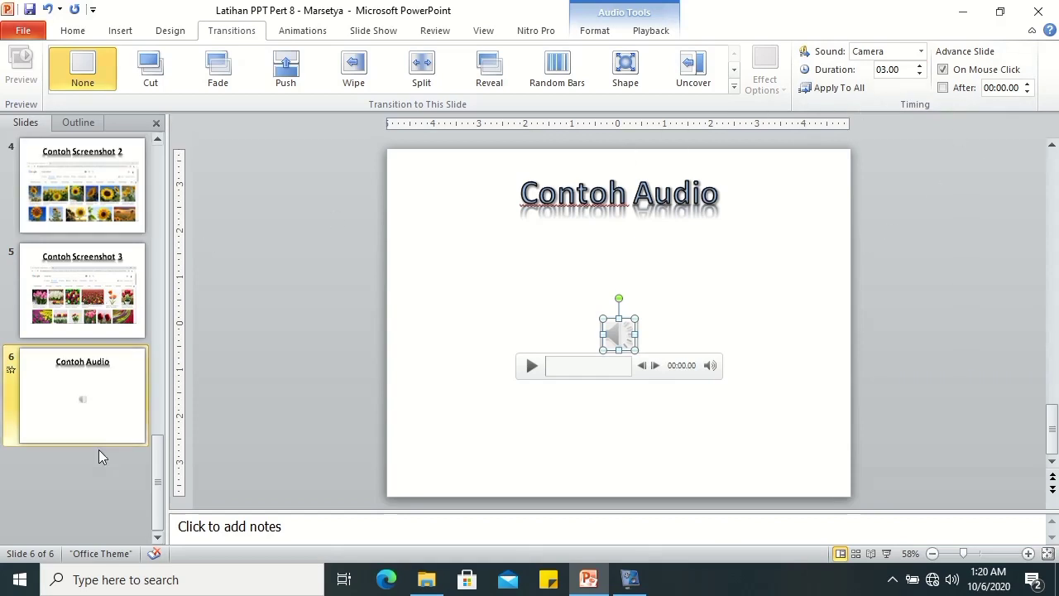
click(826, 89)
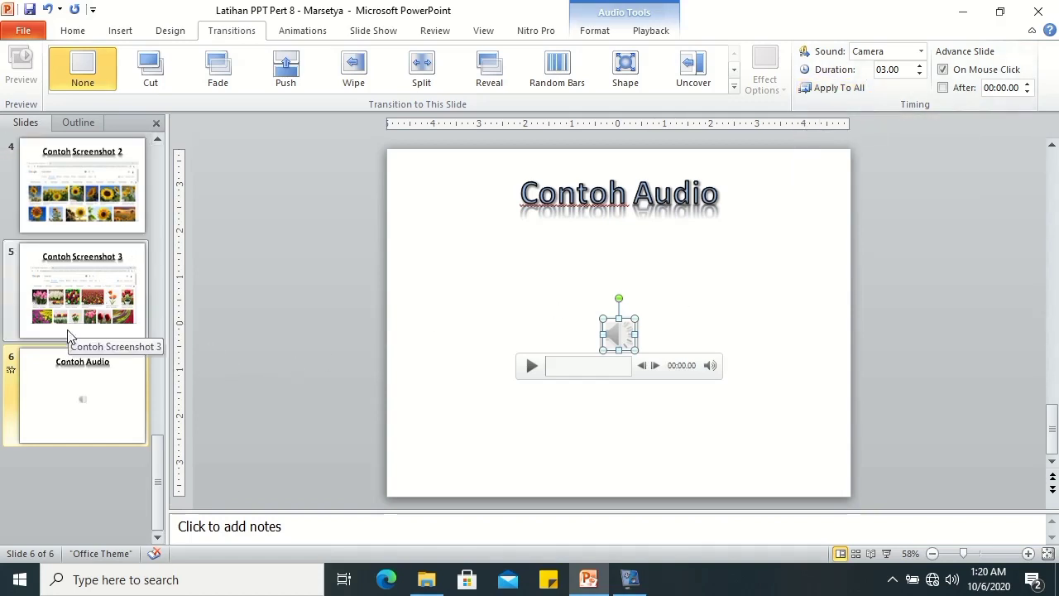
click(58, 207)
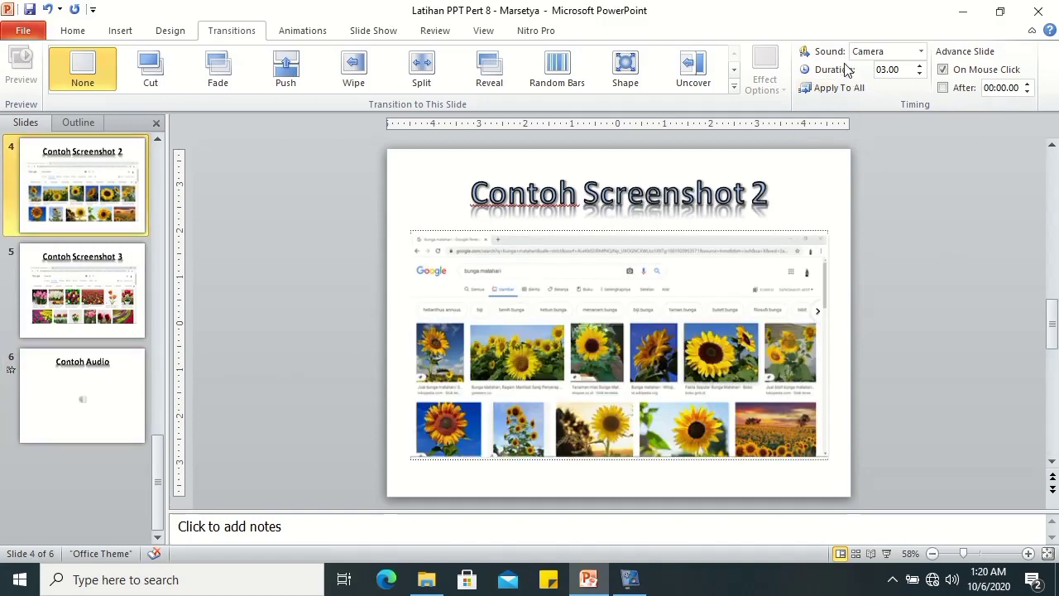
- Return to slide 6 and bring up New Slide layouts for a slide after it
click(43, 391)
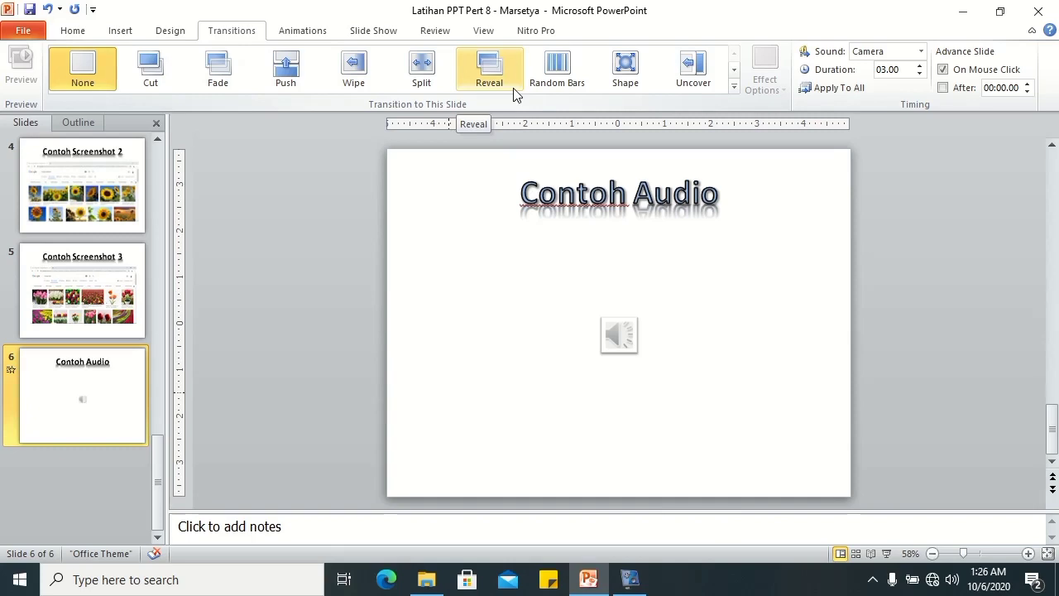
click(111, 451)
click(83, 32)
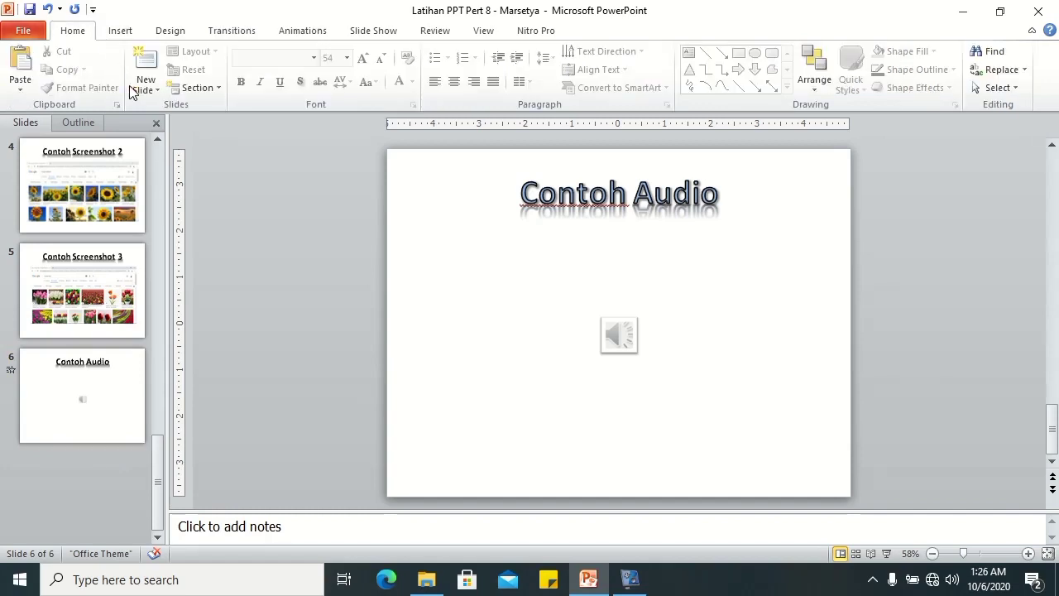
- Add Title and Content slide 7 with the Wildlife video, then select slide 6's Contoh Audio title
click(145, 84)
click(236, 153)
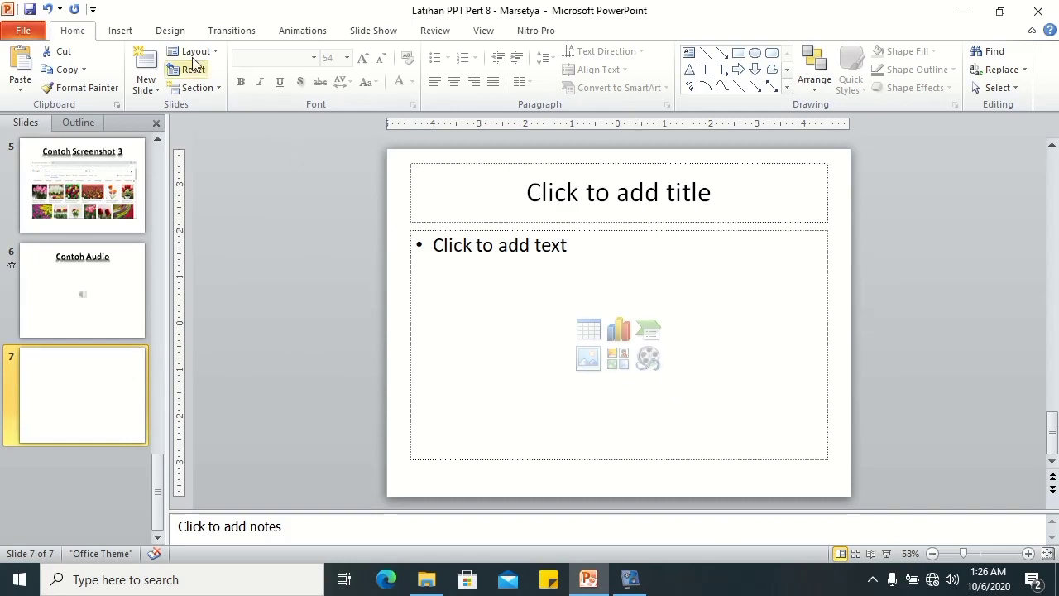
click(122, 30)
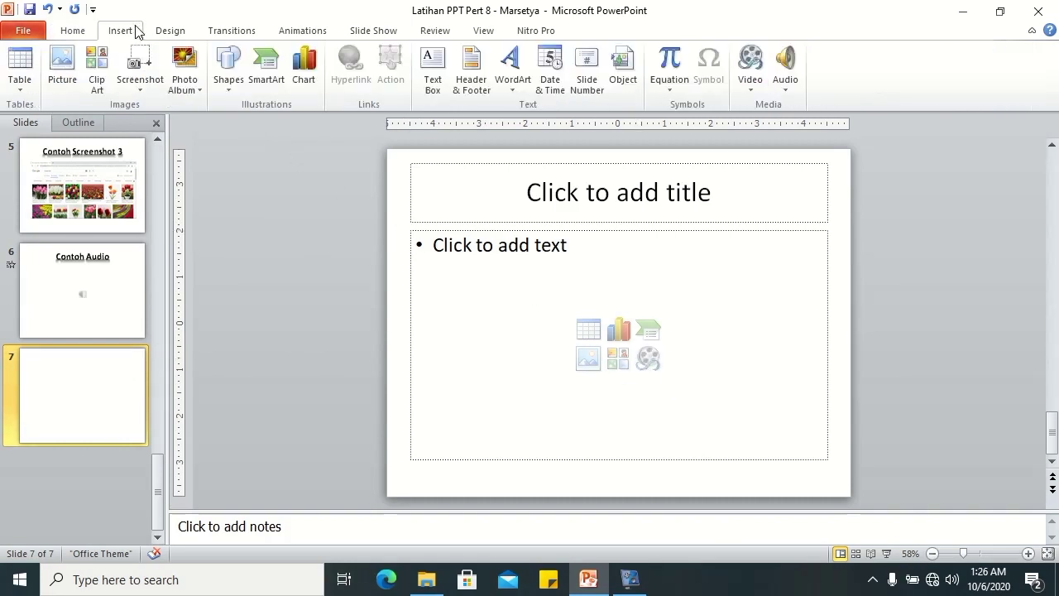
click(749, 87)
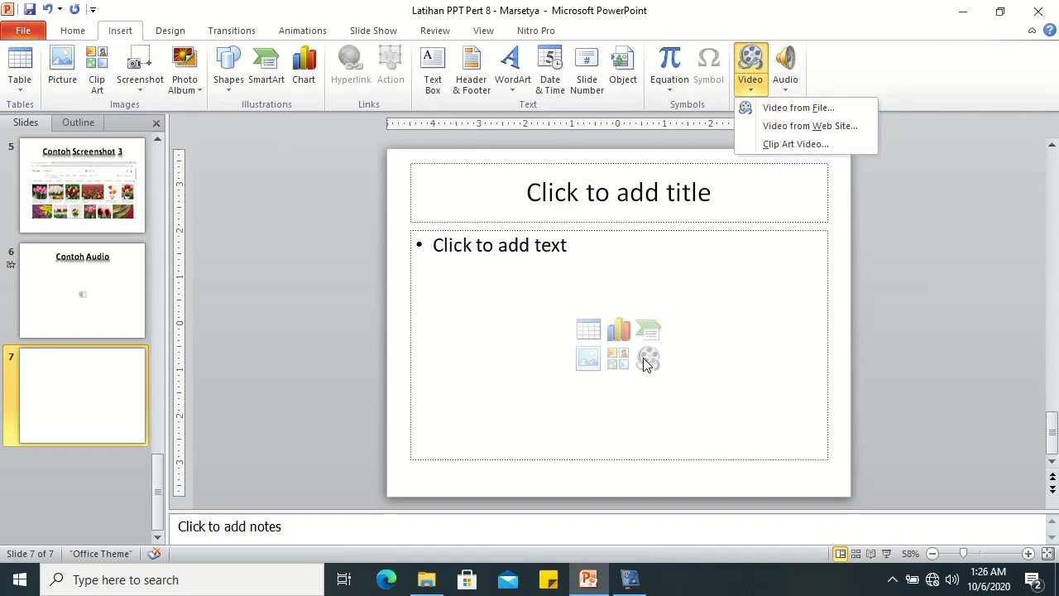
click(647, 364)
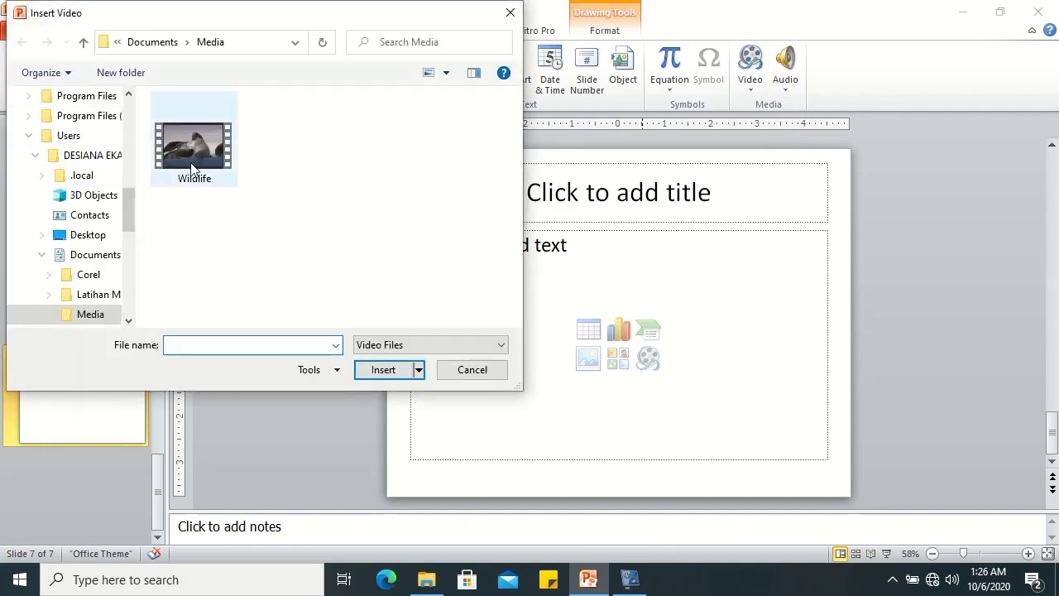
click(193, 157)
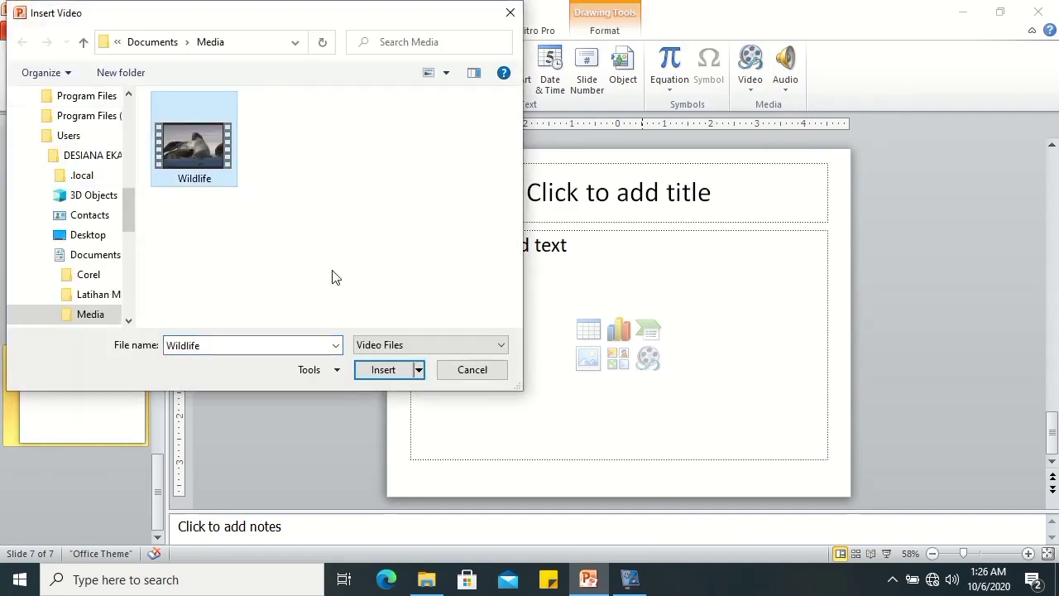
click(380, 372)
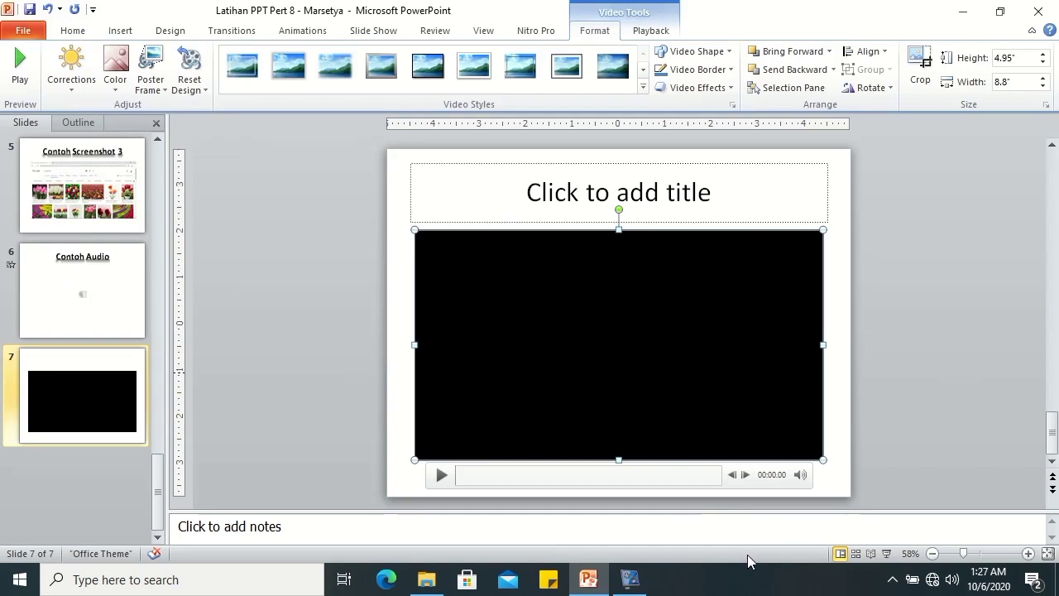
click(119, 284)
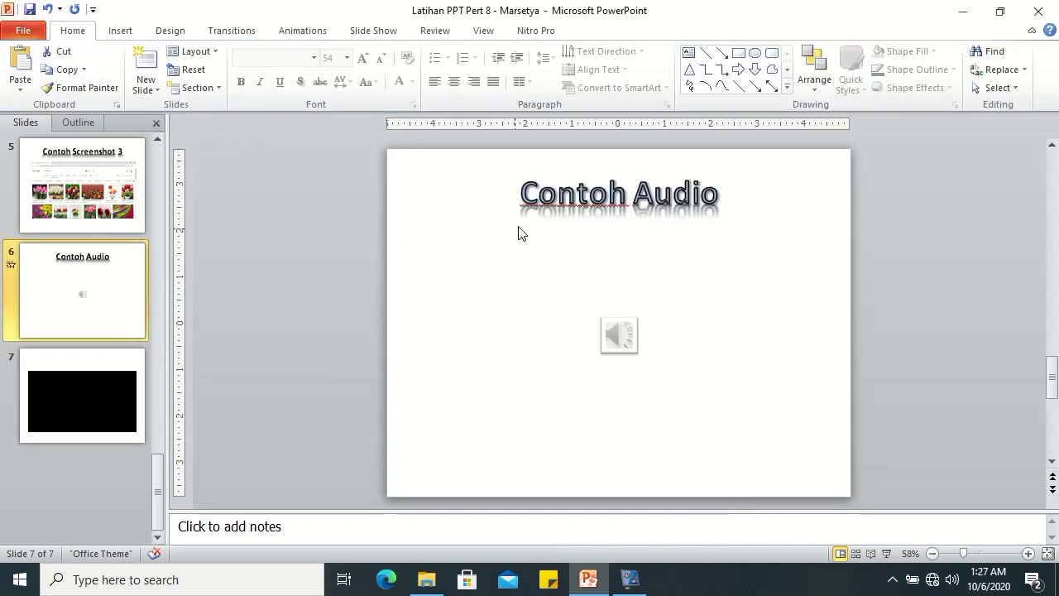
click(539, 187)
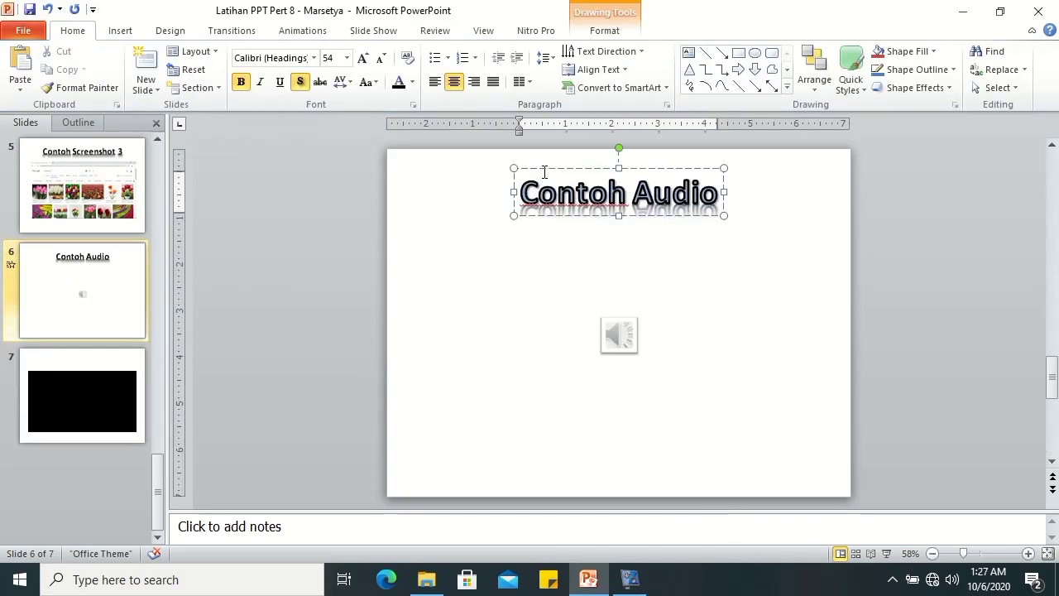
- Replace slide 7's empty title with the pasted WordArt title, reworded to 'Contoh Video'
click(71, 372)
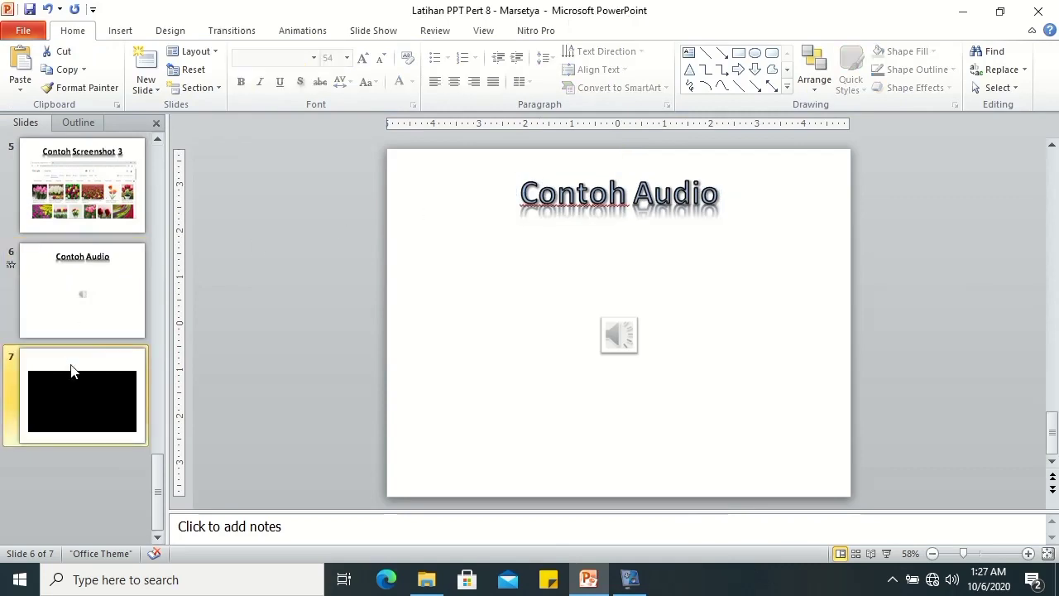
click(540, 165)
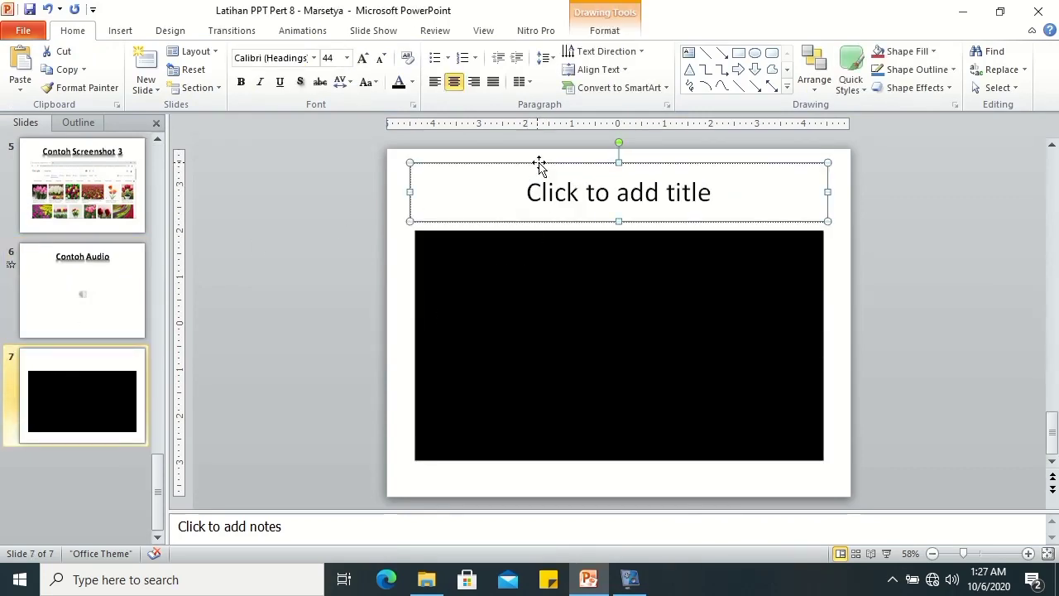
key(Delete)
key(ctrl+v)
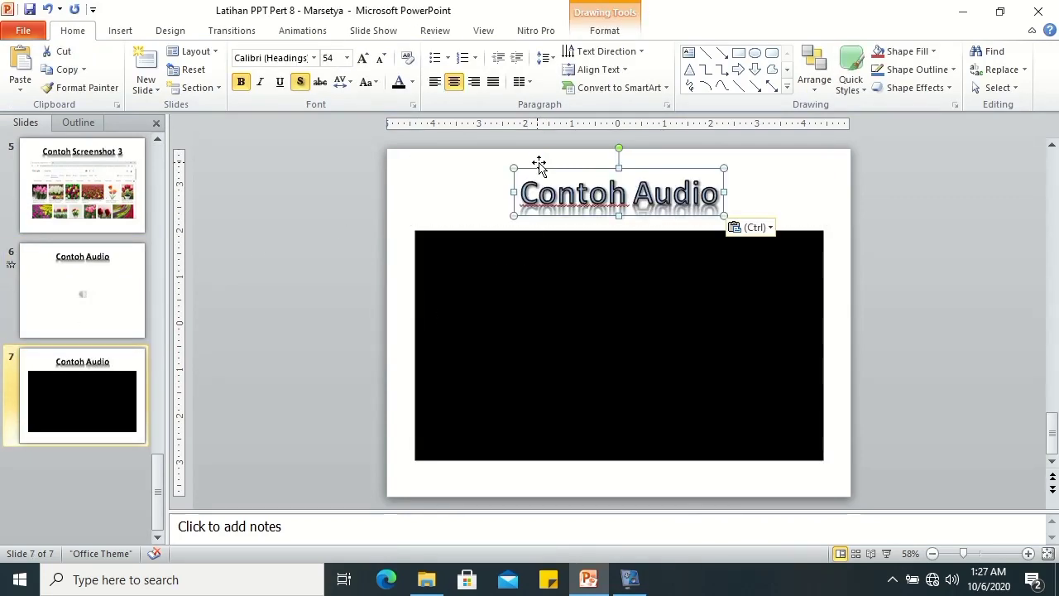
drag(633, 193, 680, 191)
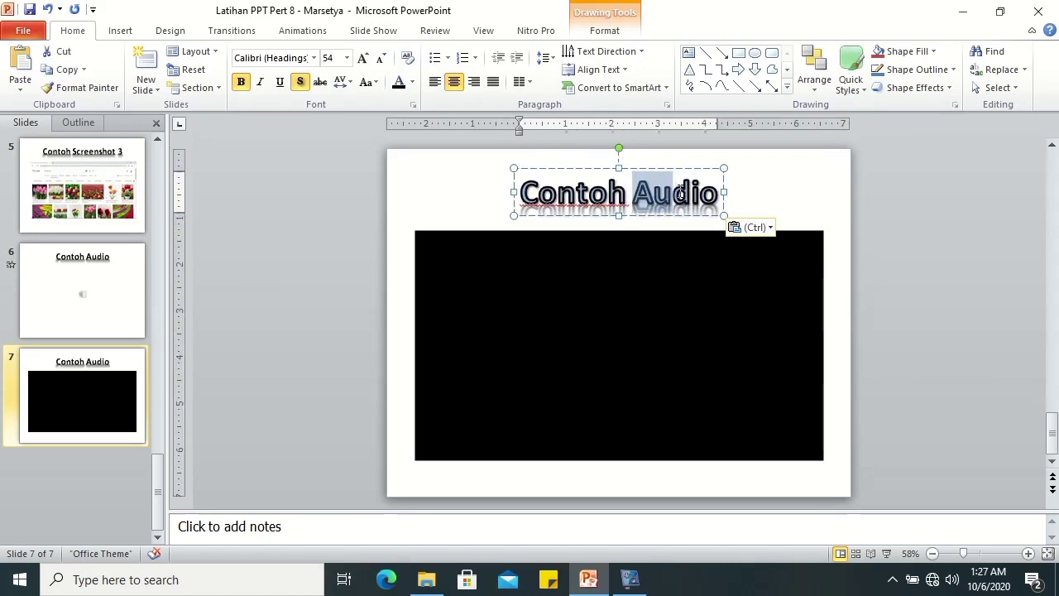
text(V)
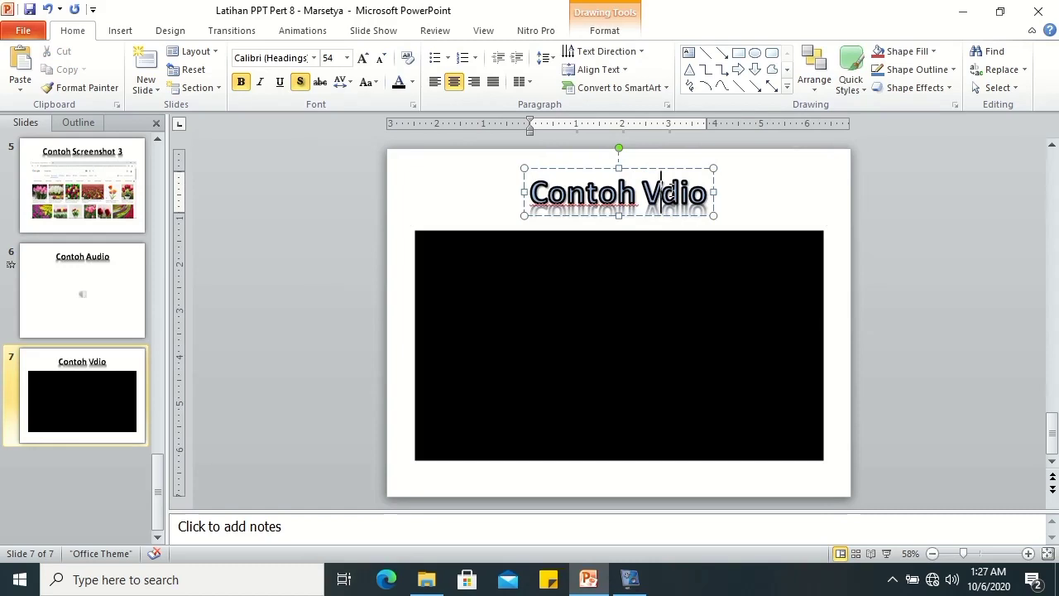
text(i)
key(BackSpace)
text(e)
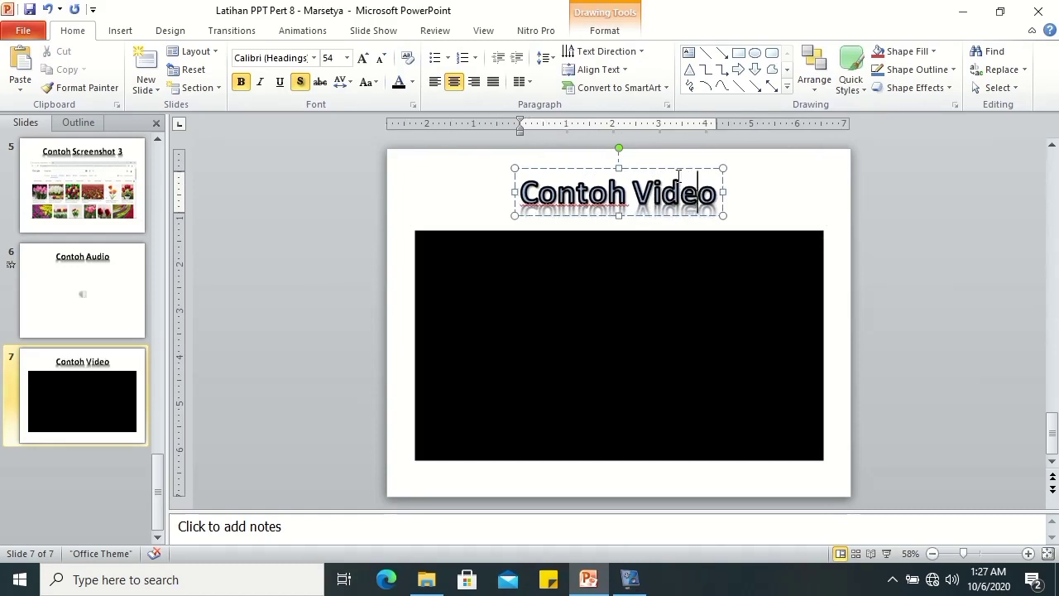
click(459, 285)
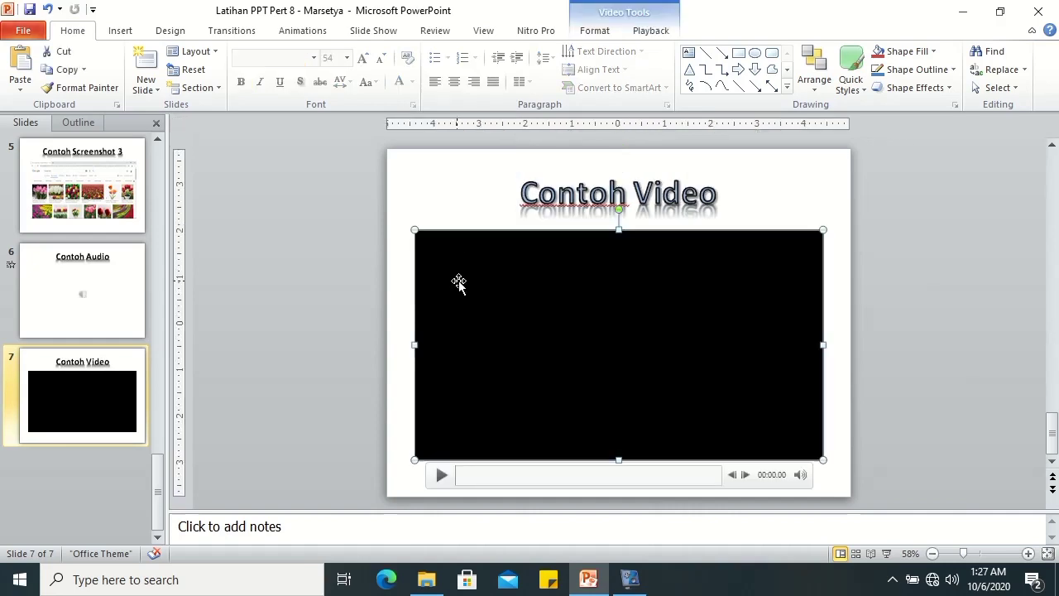
- Apply Preset 2 and a bevel style from Video Effects to the Wildlife video
double_click(513, 309)
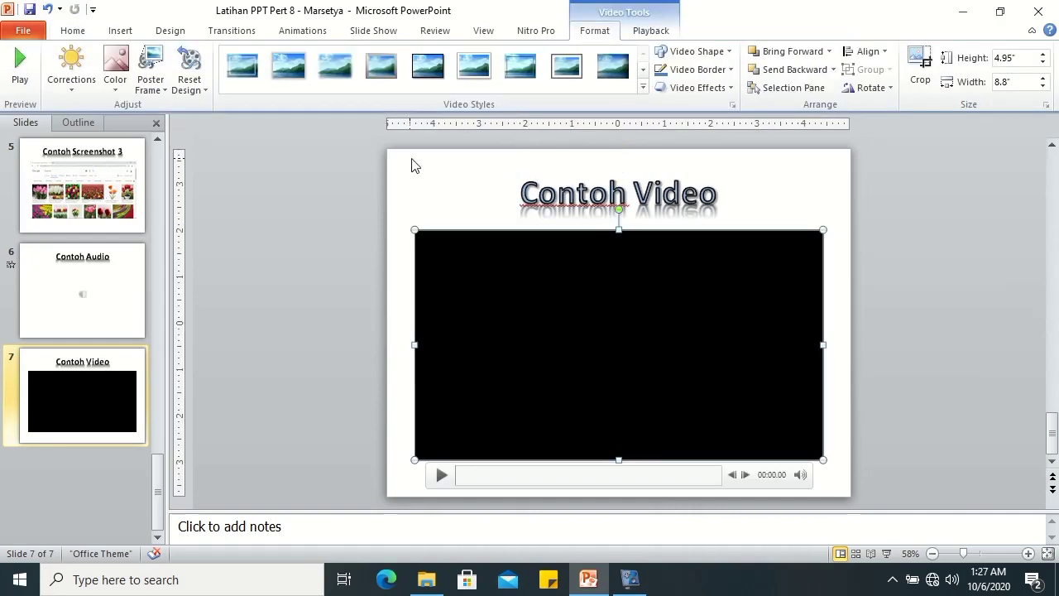
click(693, 87)
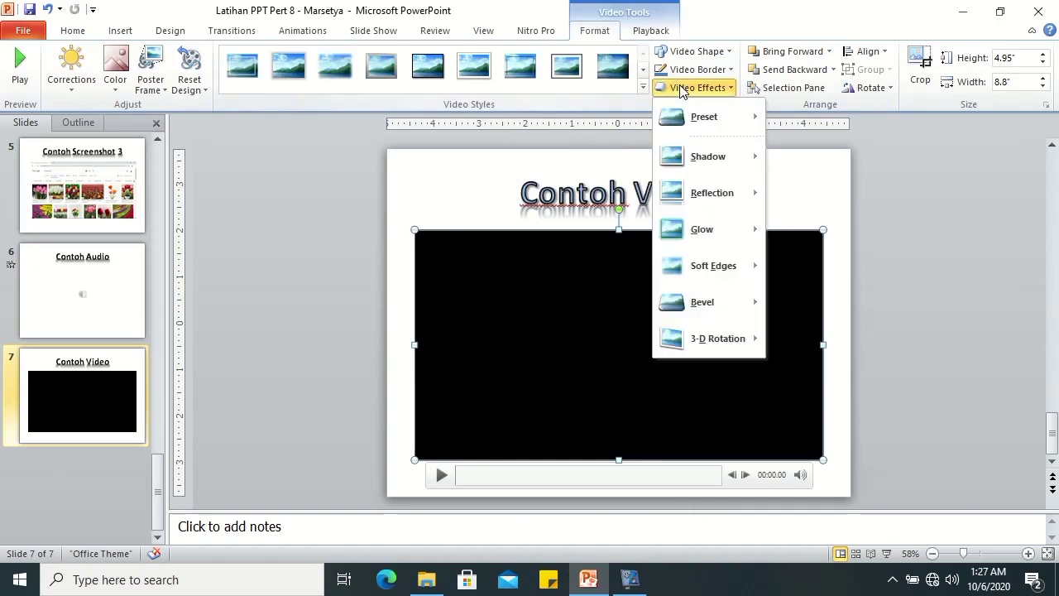
mouse_move(695, 117)
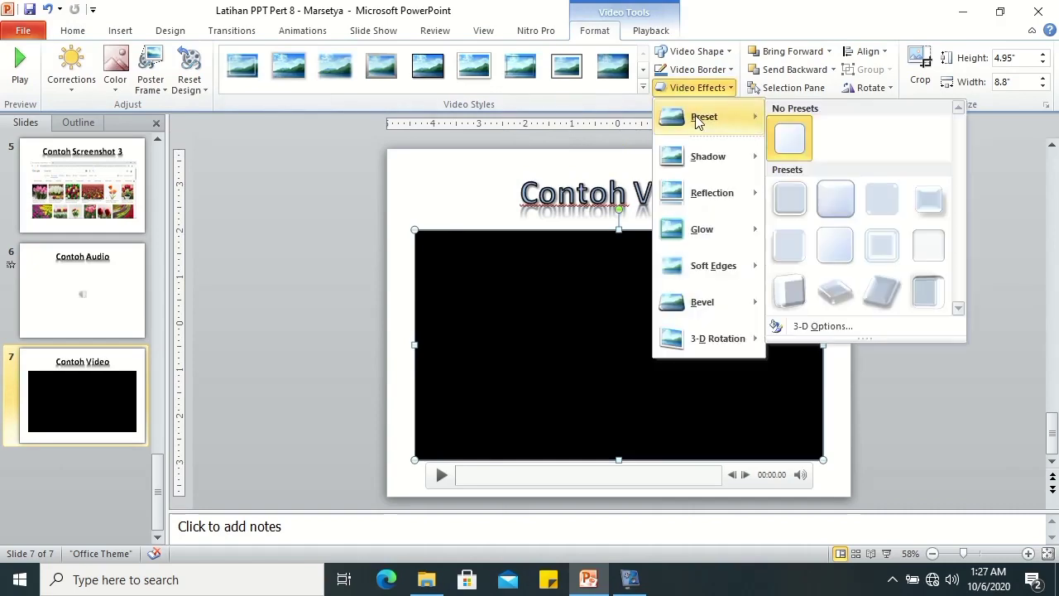
click(831, 197)
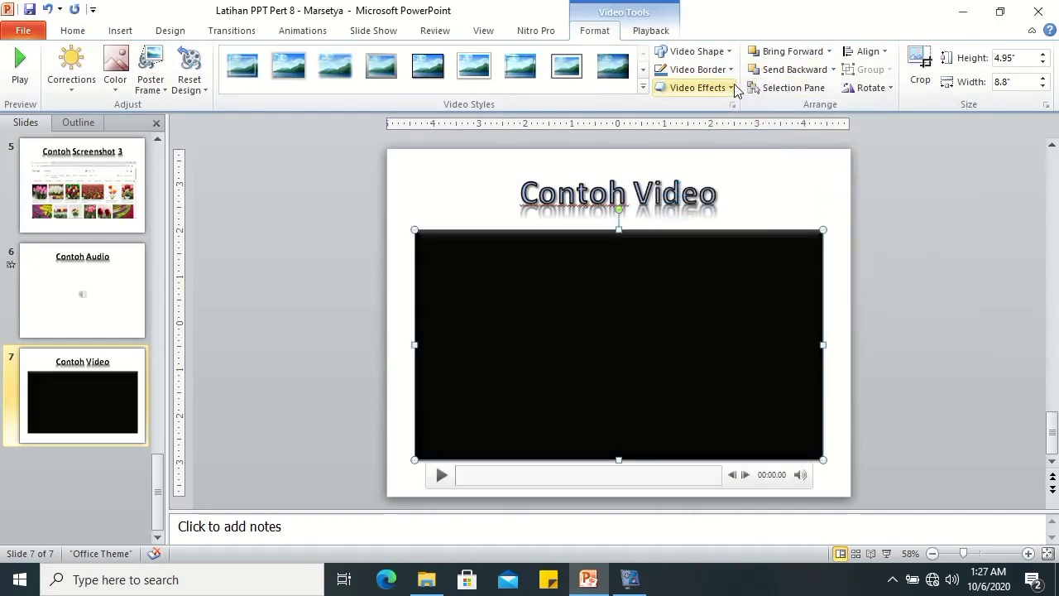
click(694, 87)
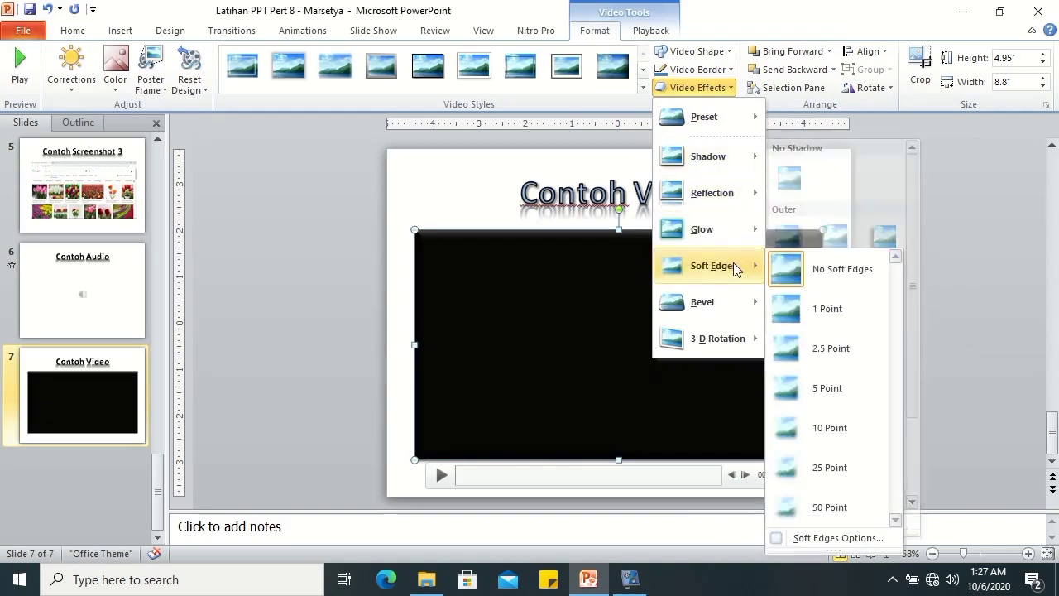
mouse_move(736, 316)
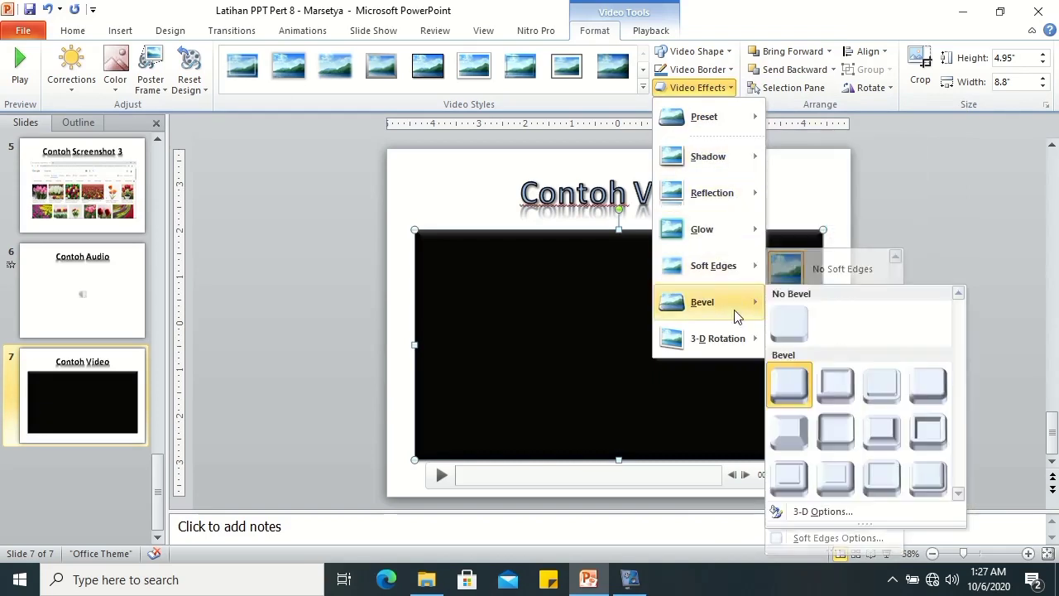
click(919, 388)
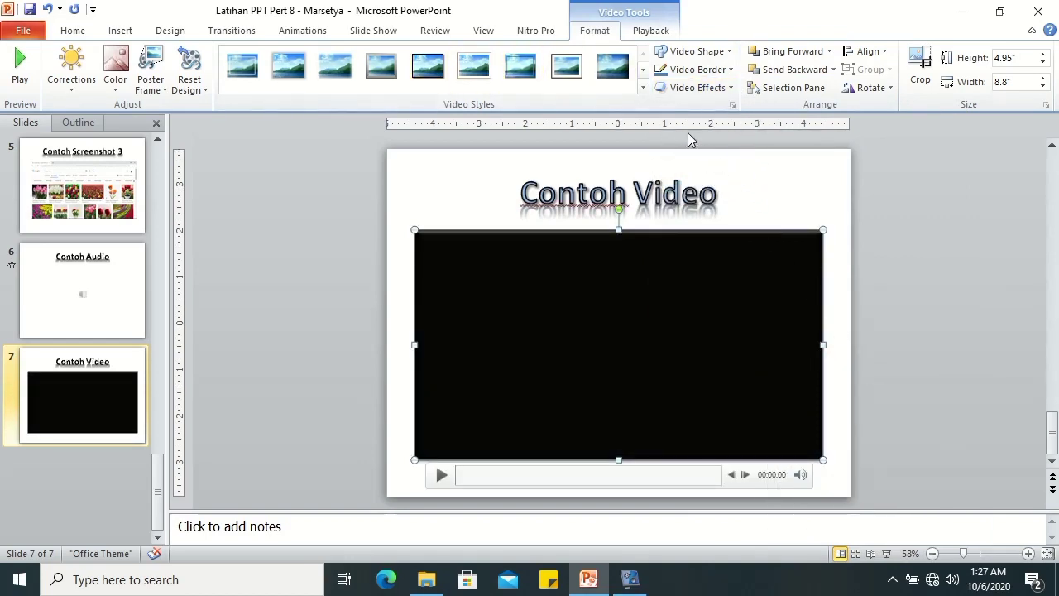
- Check trim and High volume, then set the Wildlife video to start Automatically
click(651, 31)
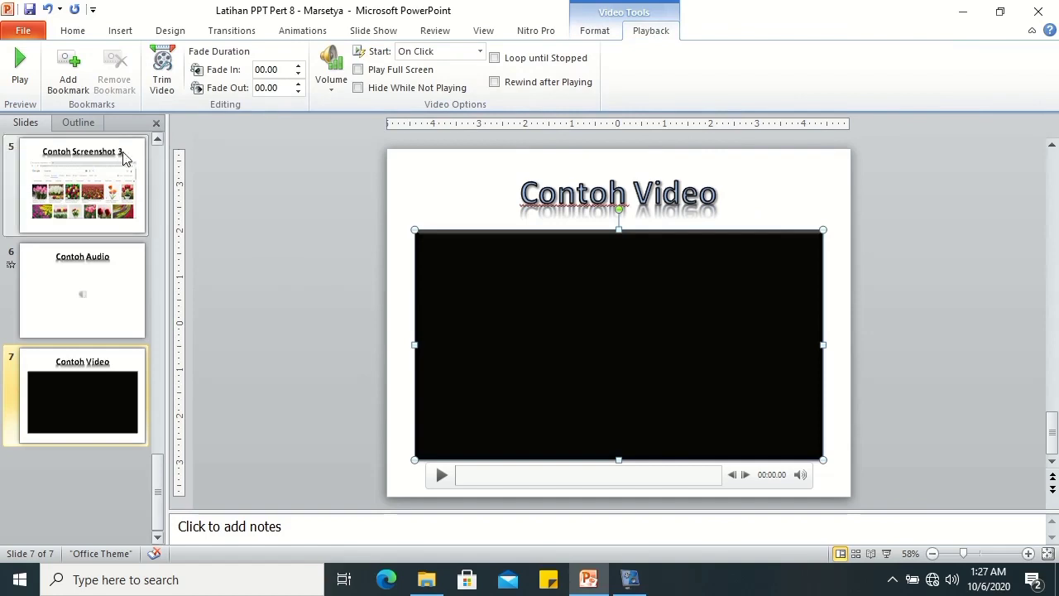
click(155, 73)
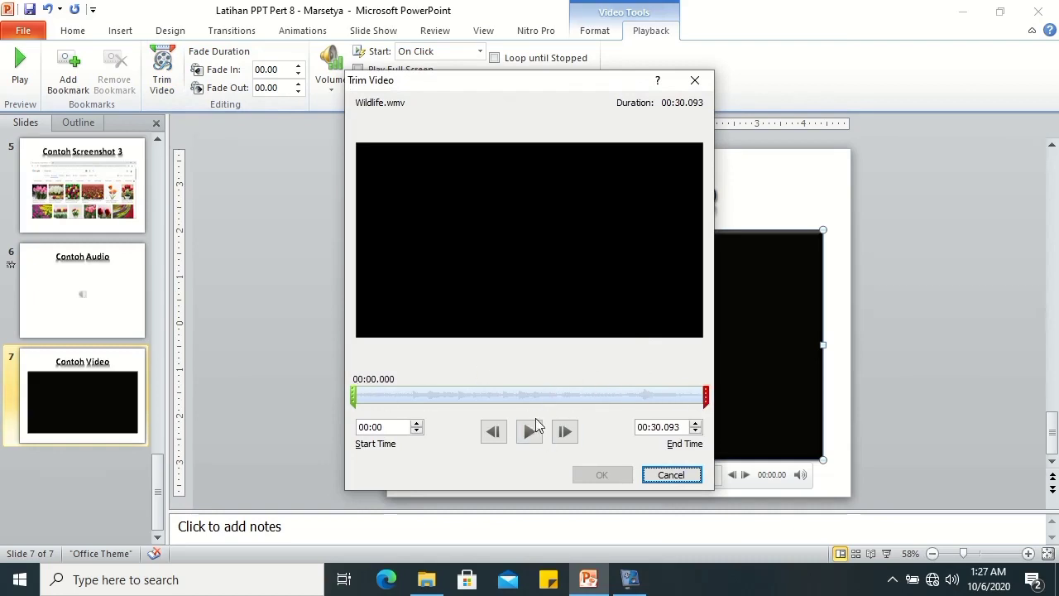
click(669, 475)
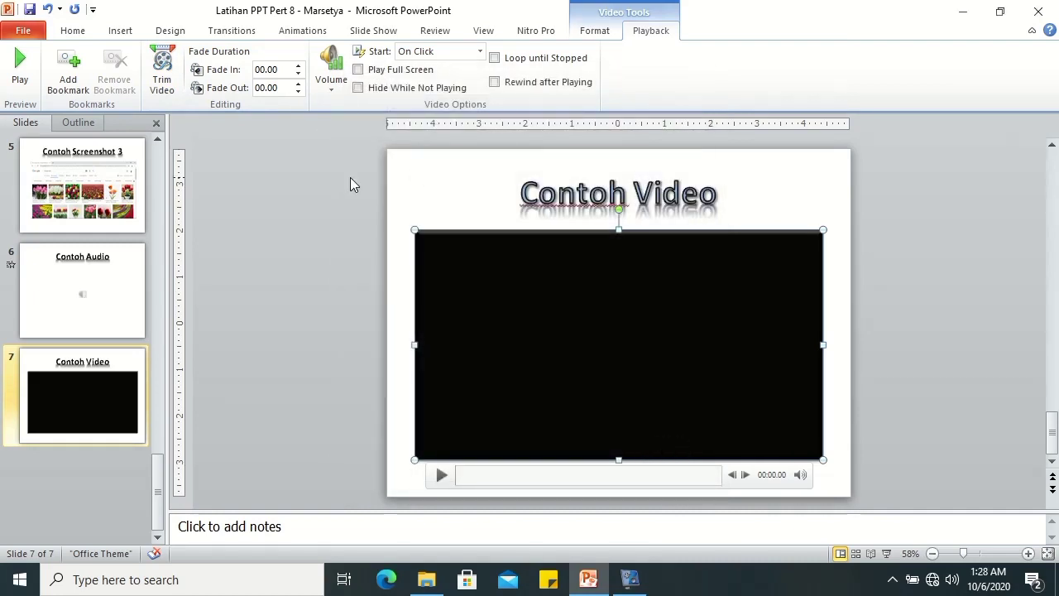
click(333, 89)
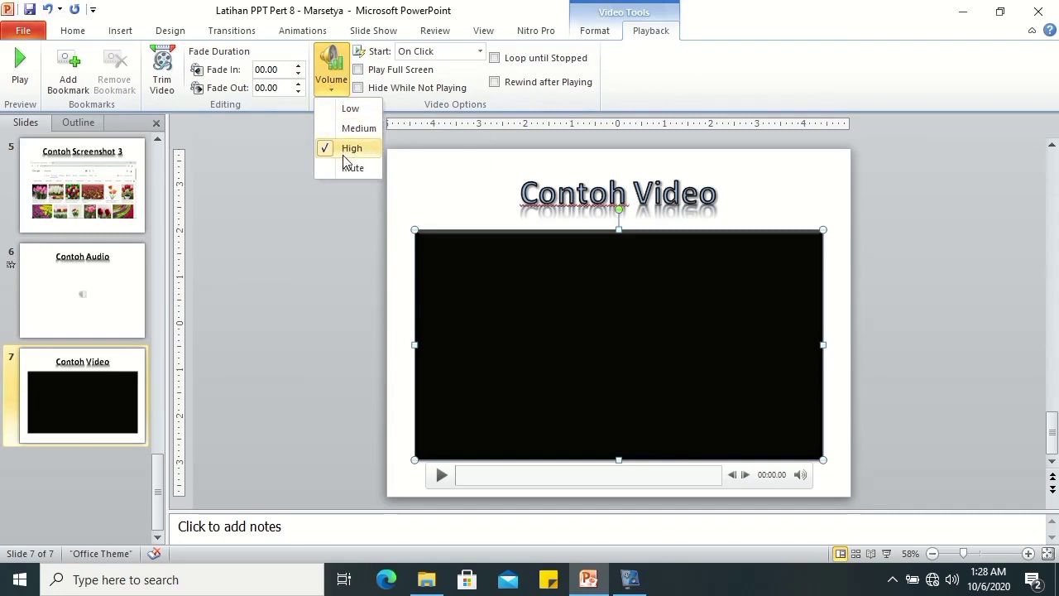
click(357, 205)
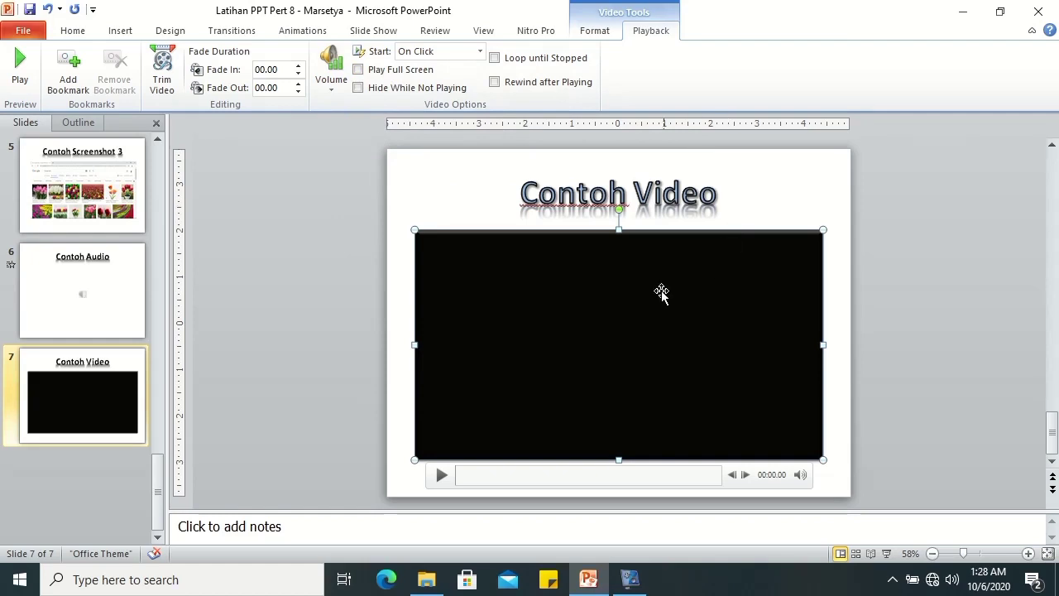
click(473, 52)
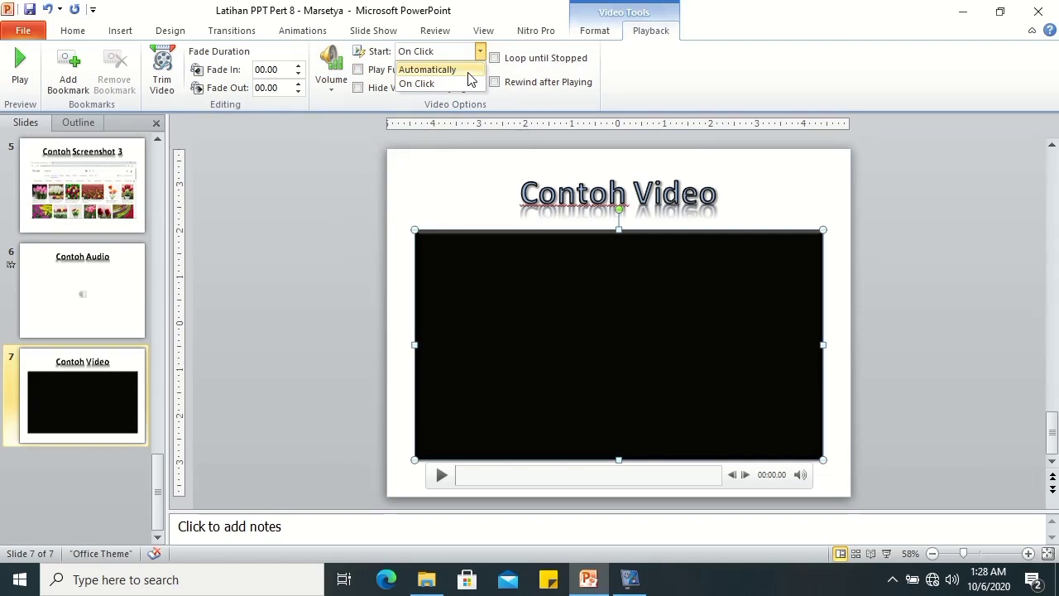
click(468, 72)
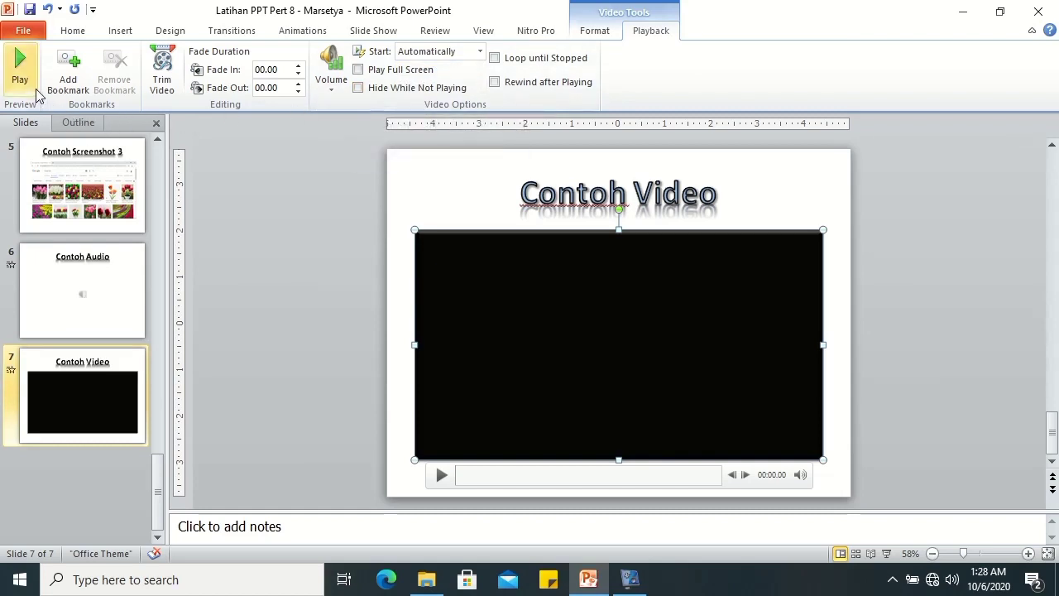
- Preview the Wildlife video, pause it, and rewind it to 00:00.00
click(11, 75)
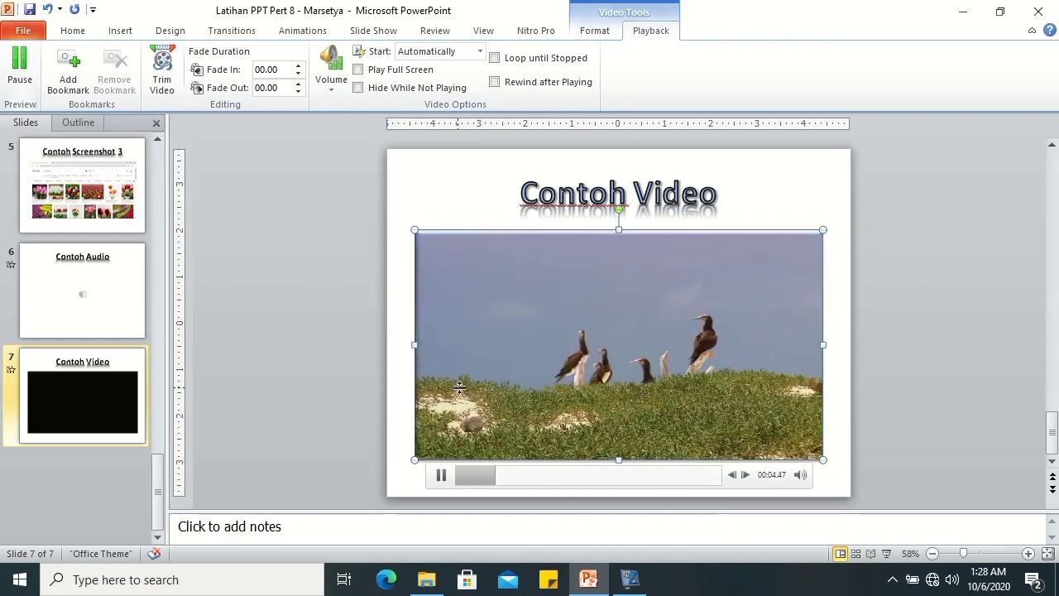
click(20, 71)
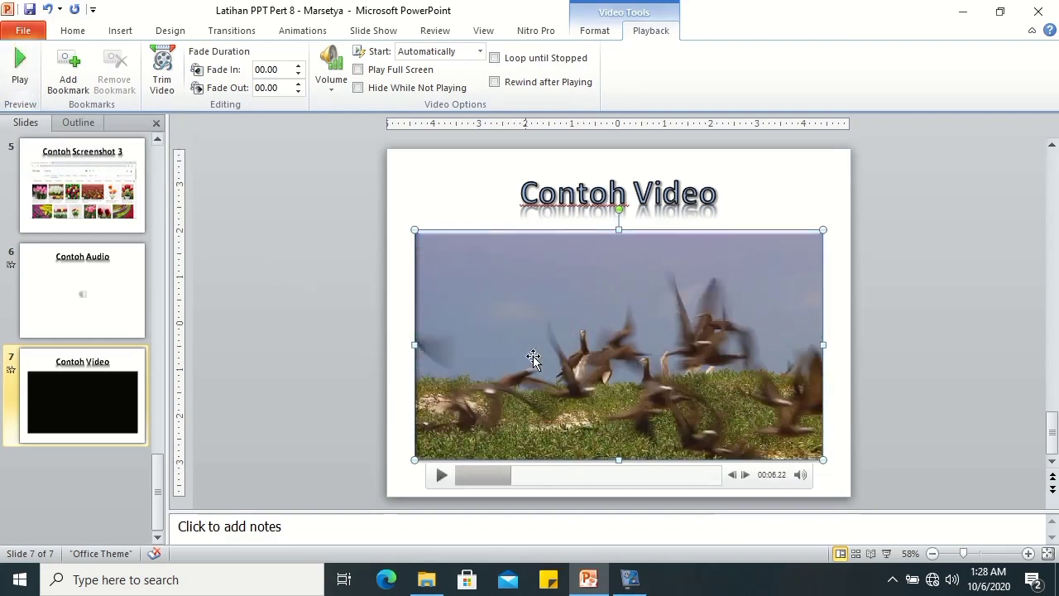
click(463, 475)
drag(464, 482, 456, 480)
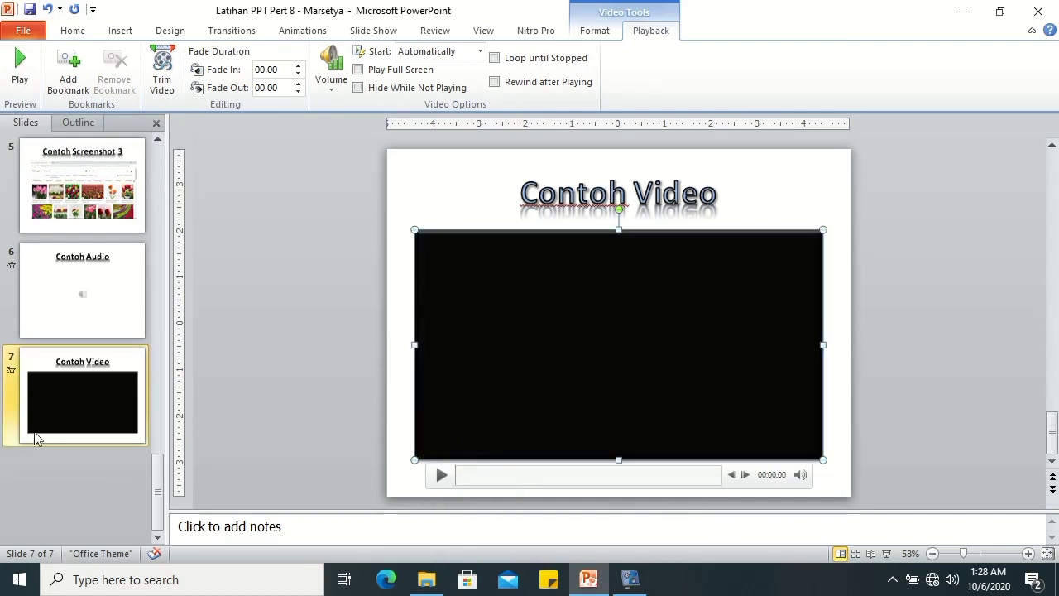
- Apply a dotted Pattern fill background to all slides through Format Background
right_click(54, 359)
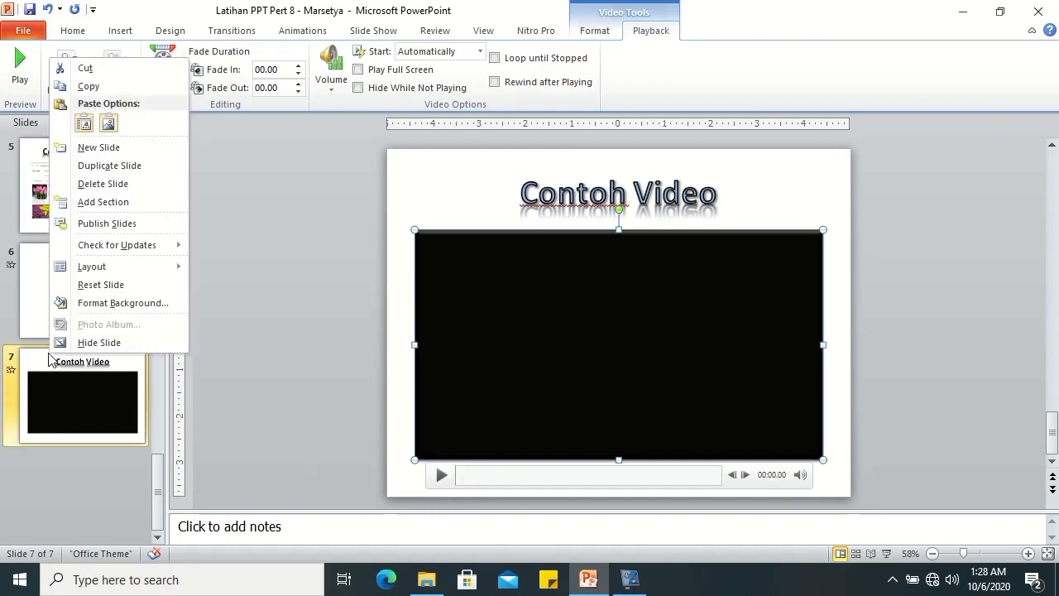
click(91, 305)
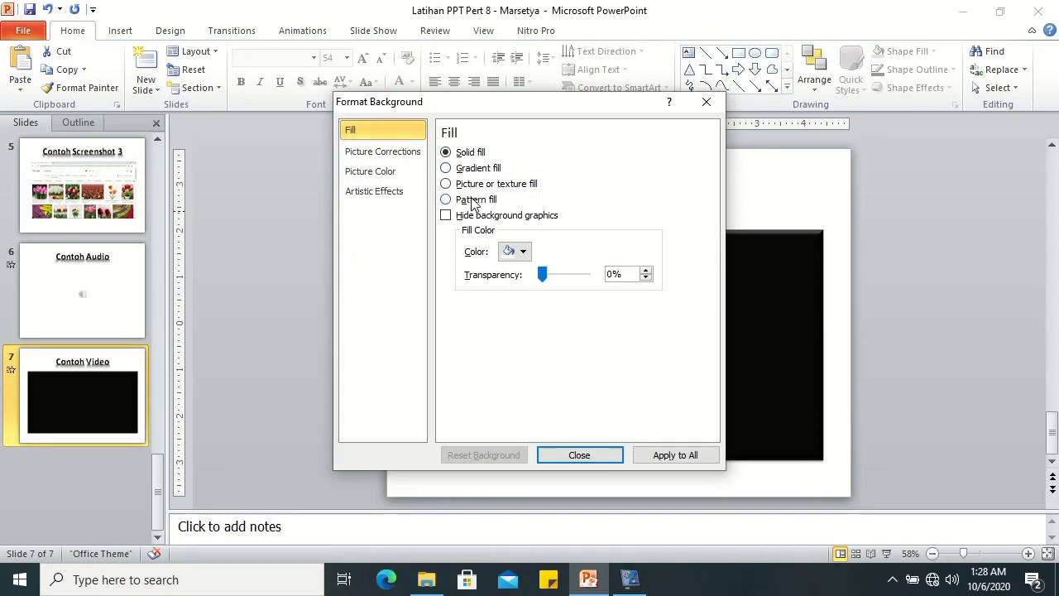
click(474, 202)
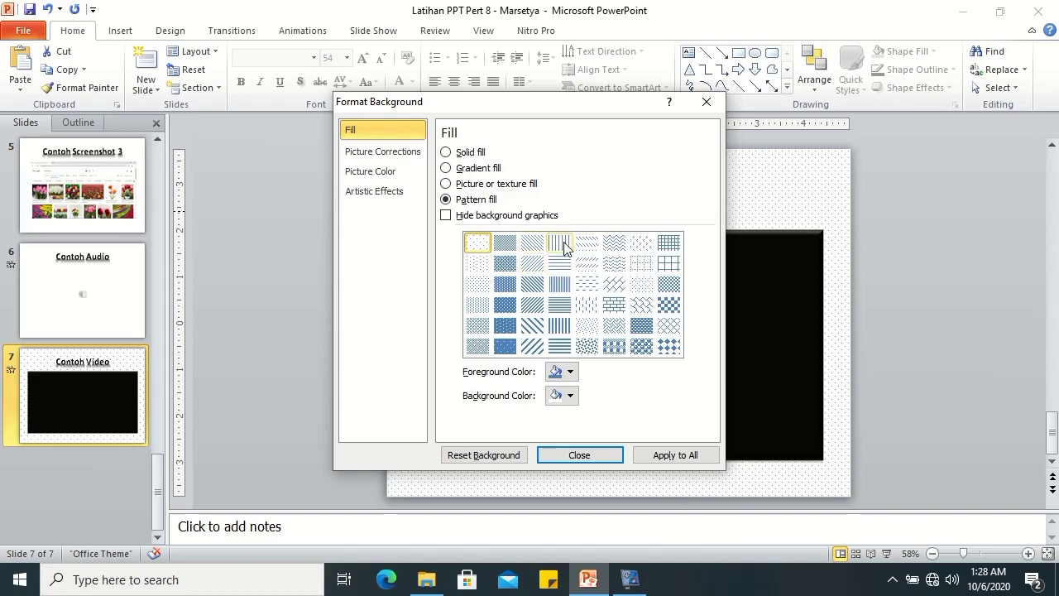
mouse_move(502, 111)
mouse_down()
mouse_move(280, 273)
mouse_move(554, 125)
mouse_up()
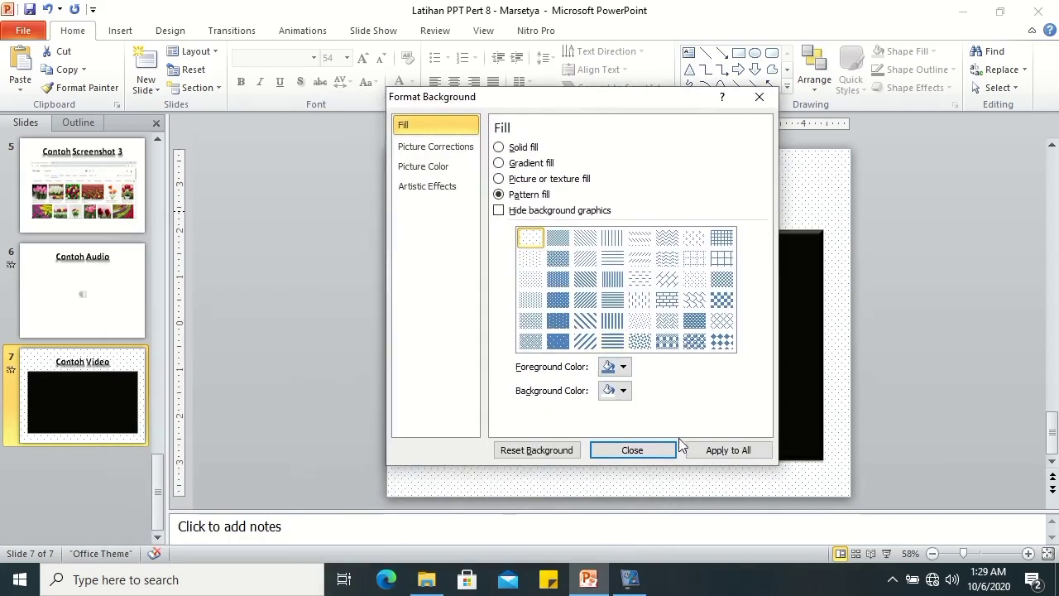
click(698, 450)
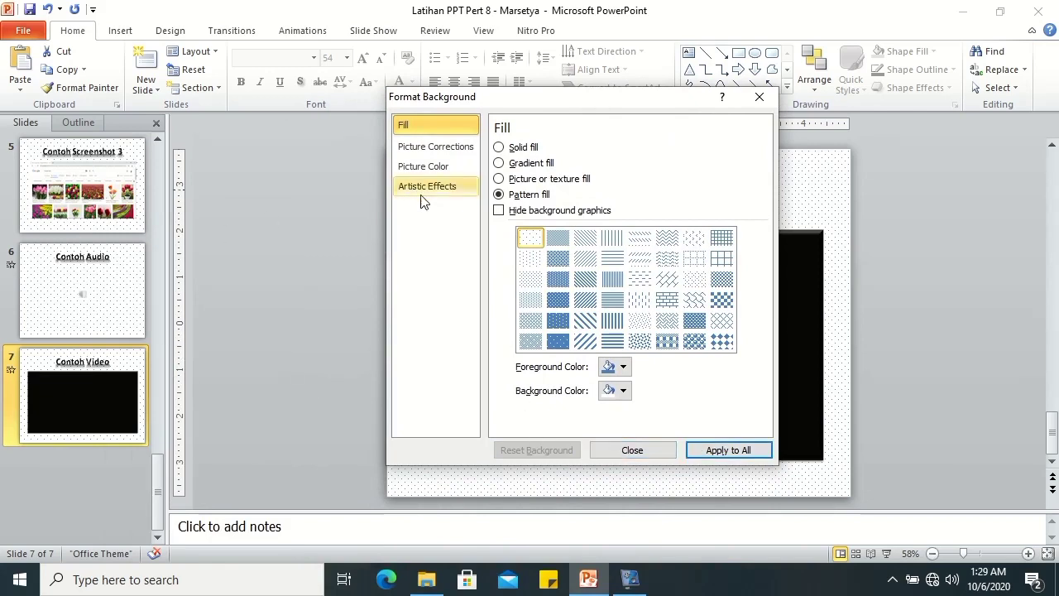
click(632, 451)
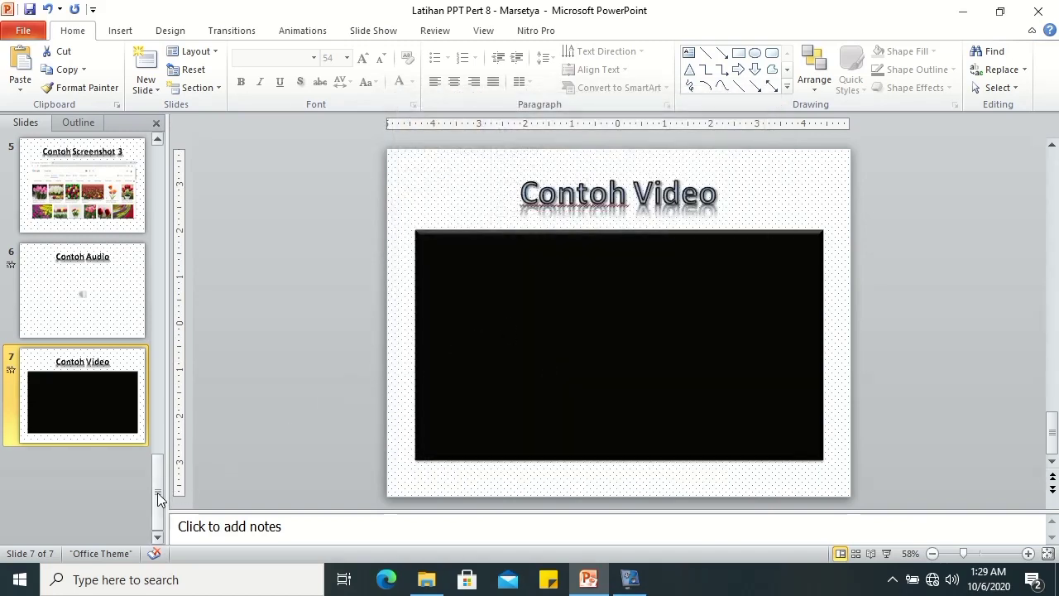
- Select the Media title slide 1 and start the slide show with F5
drag(159, 496, 181, 169)
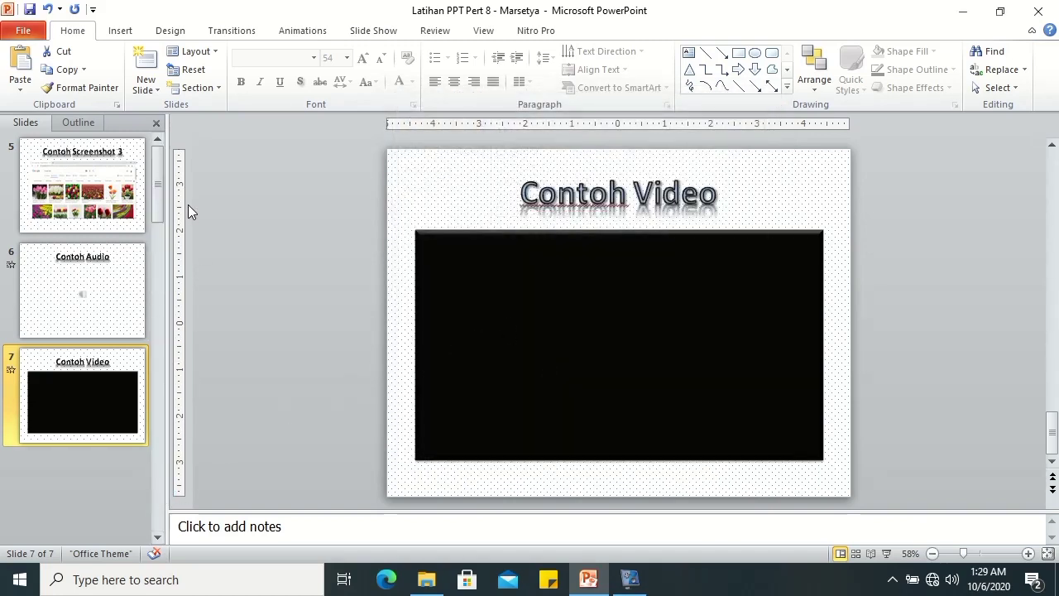
click(124, 183)
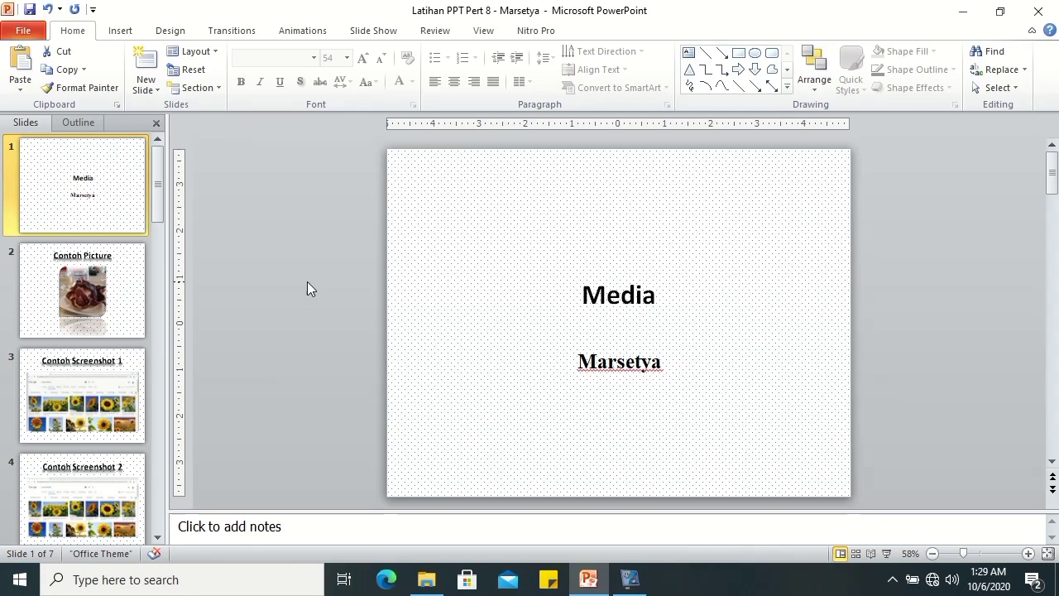
key(F5)
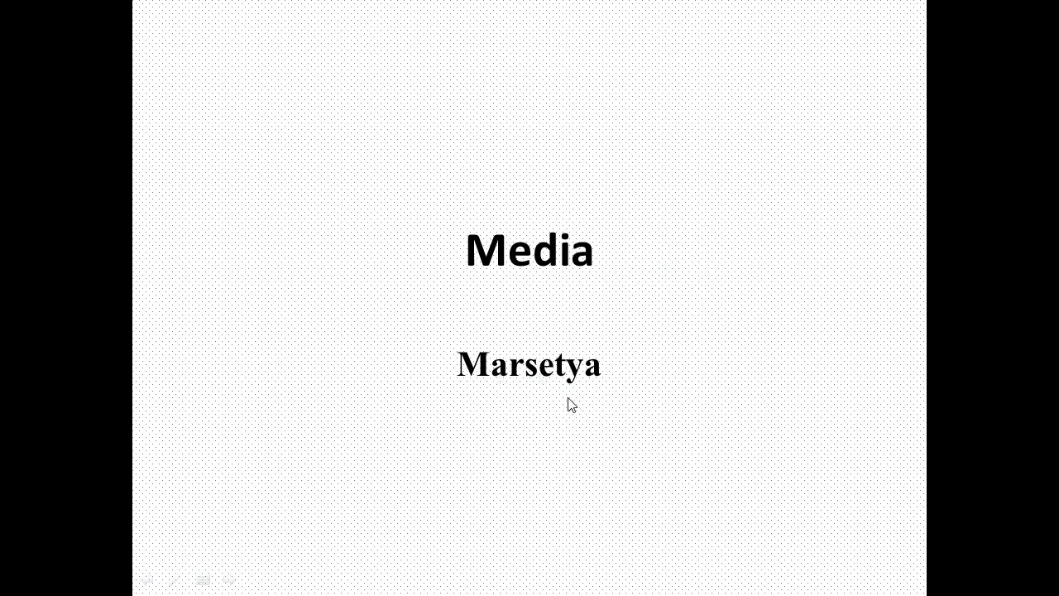
- Advance through the Picture, Screenshot, Audio and Video slides, then past the show's end
click(704, 354)
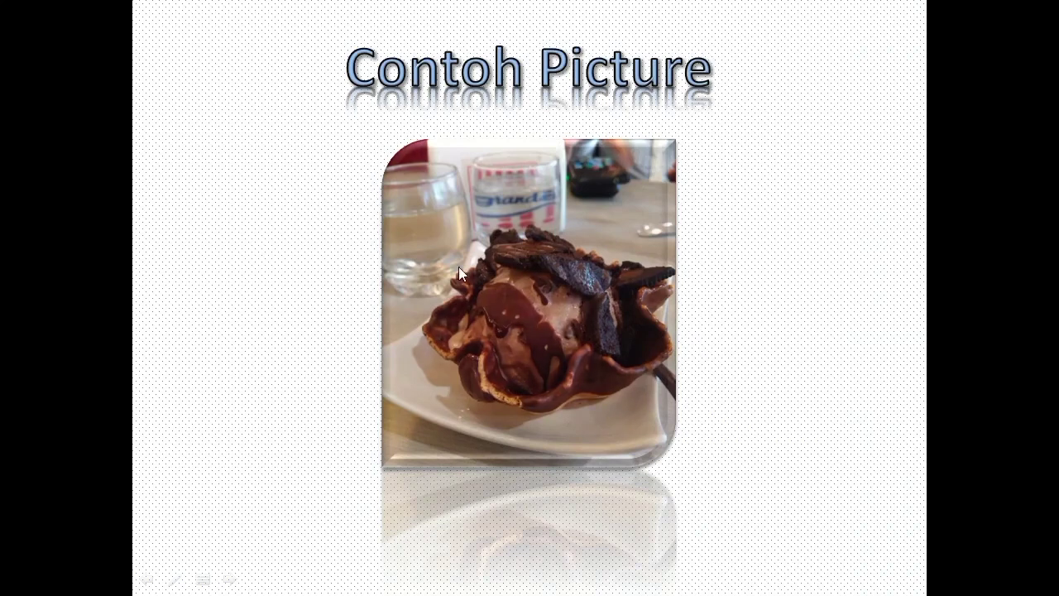
click(747, 363)
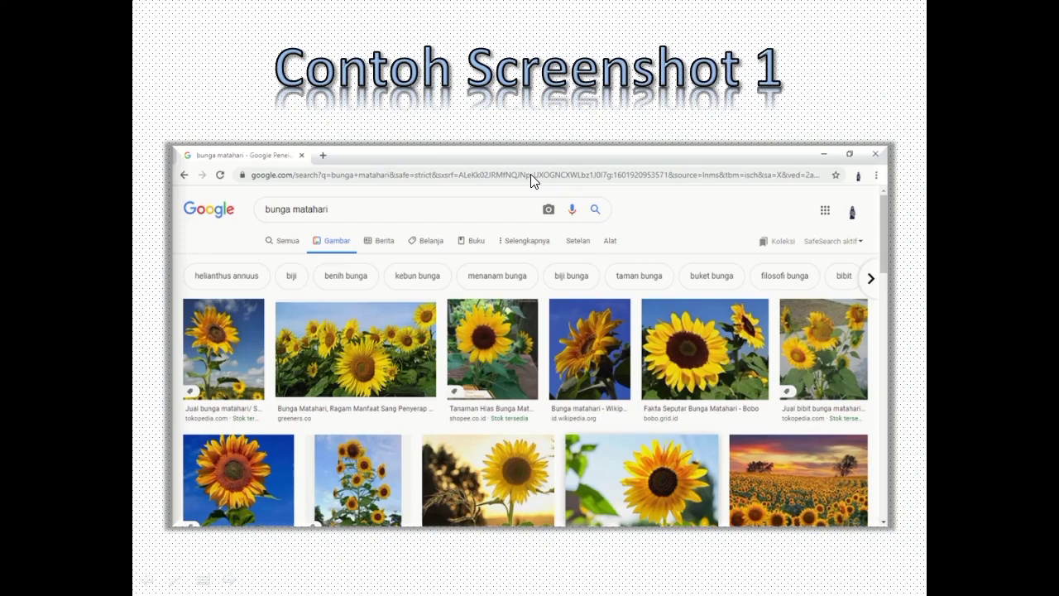
key(Right)
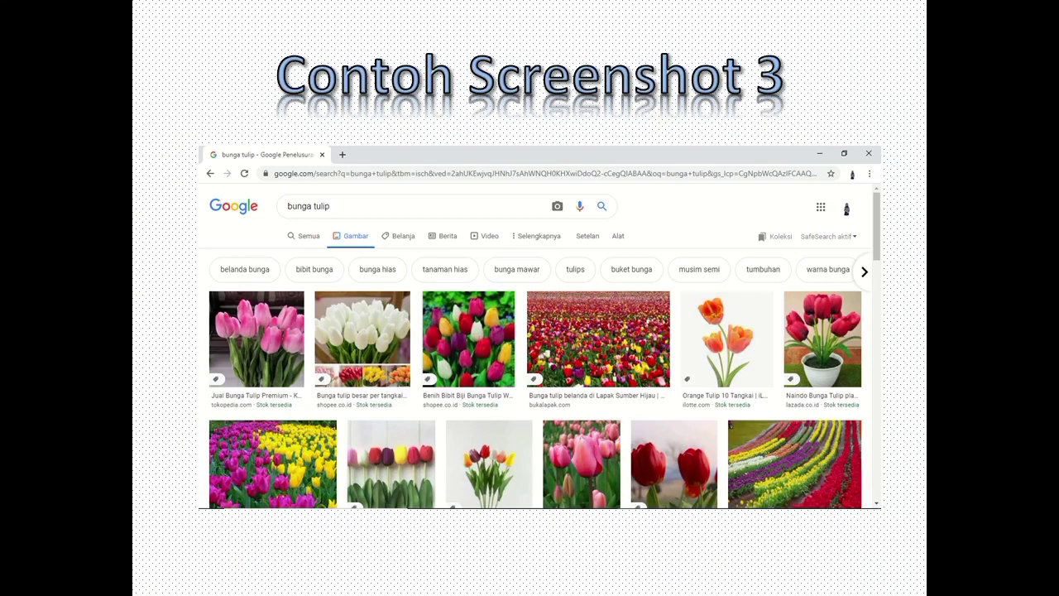
key(Right)
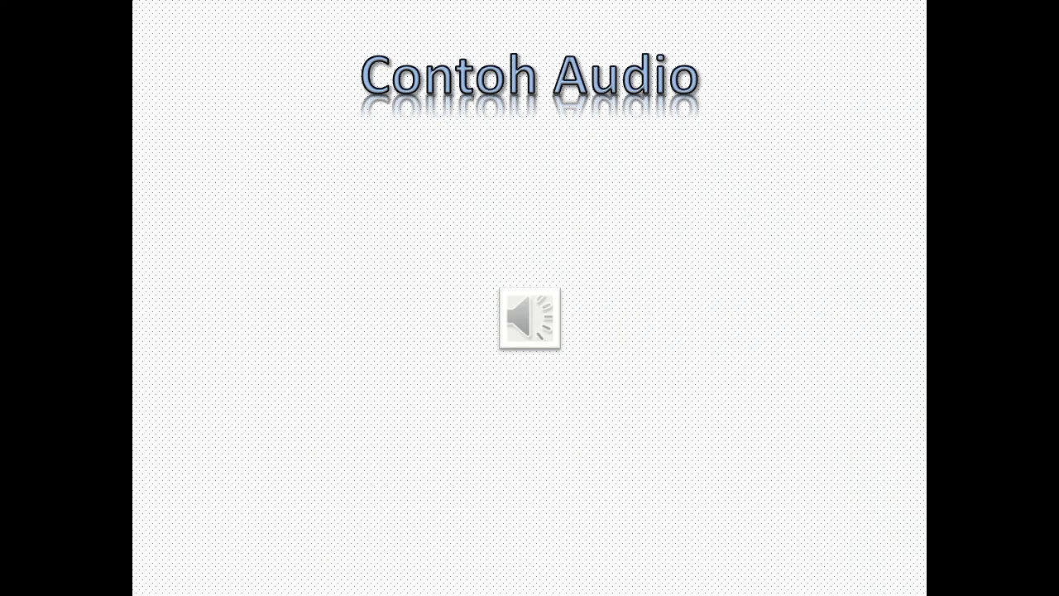
click(699, 316)
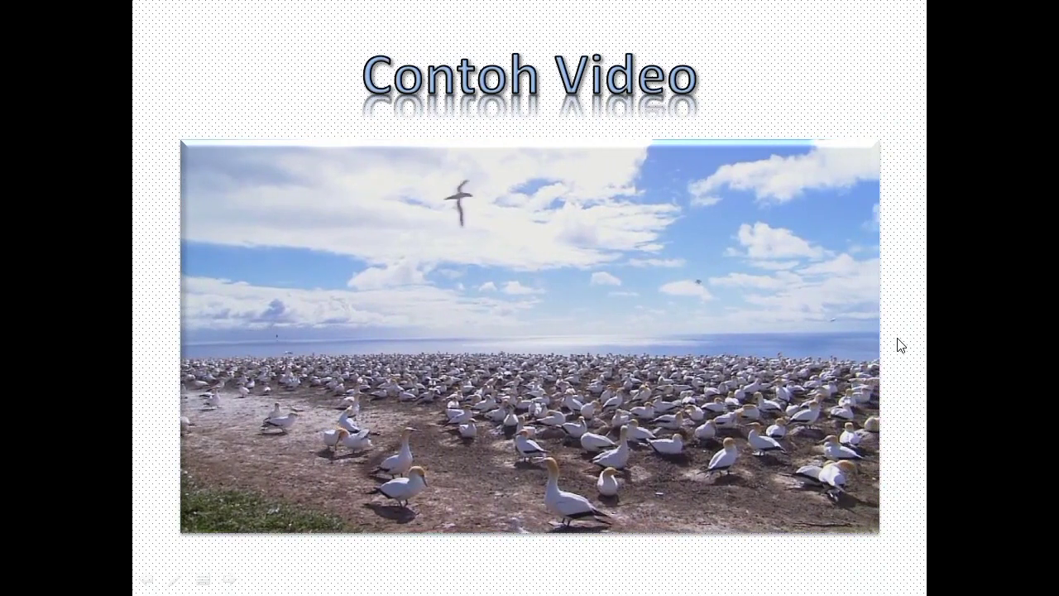
mouse_move(874, 519)
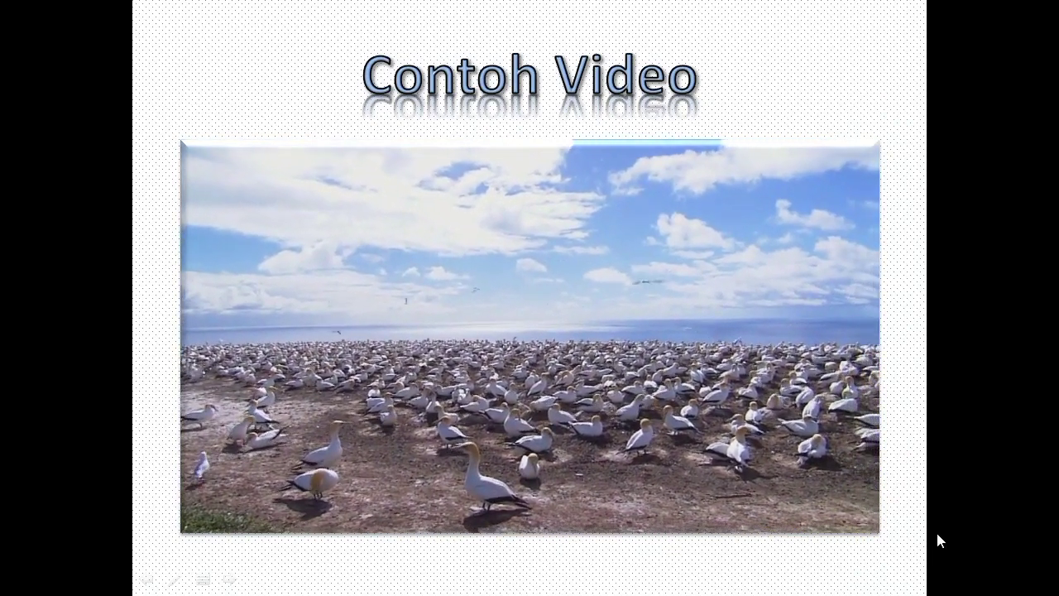
click(828, 107)
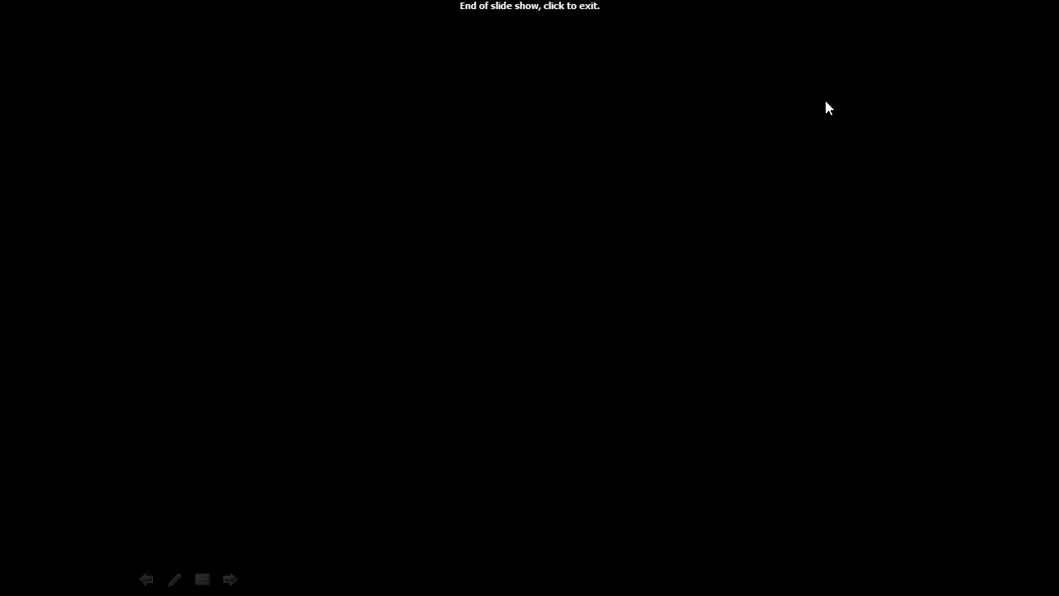
click(770, 170)
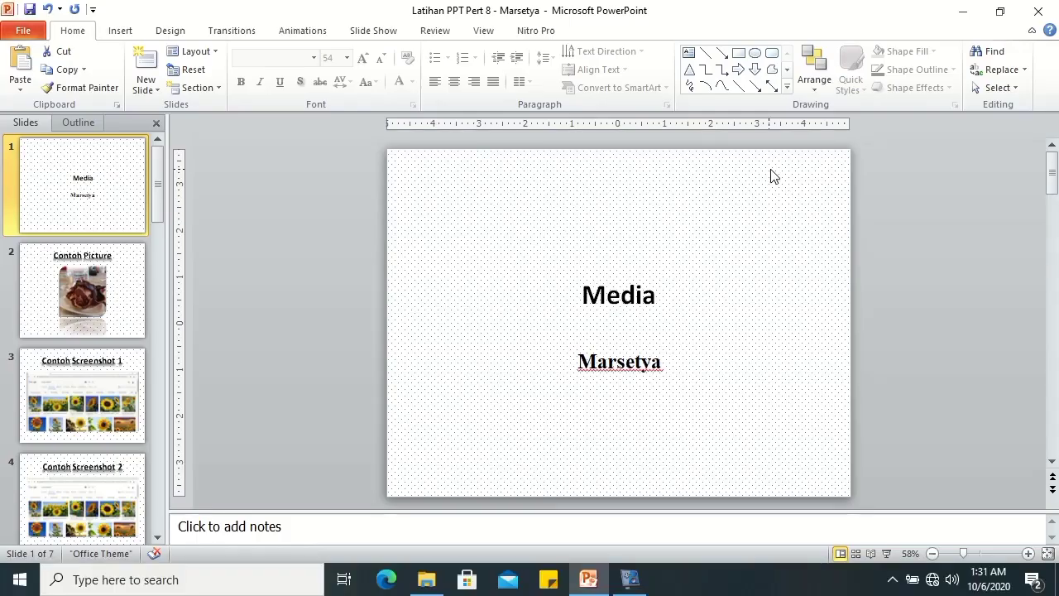